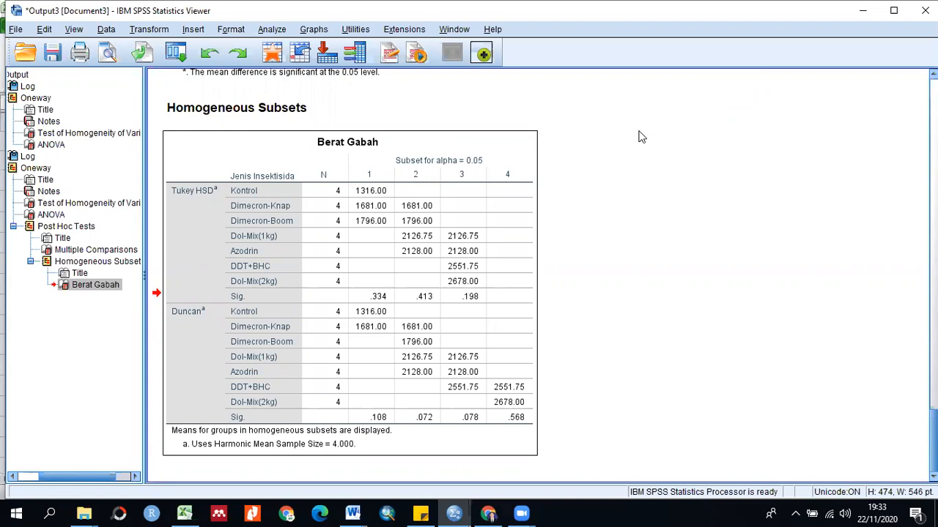
Review the Multiple Comparisons and Homogeneous Subsets tables for Berat Gabah.
scroll(641, 136, "up", 15)
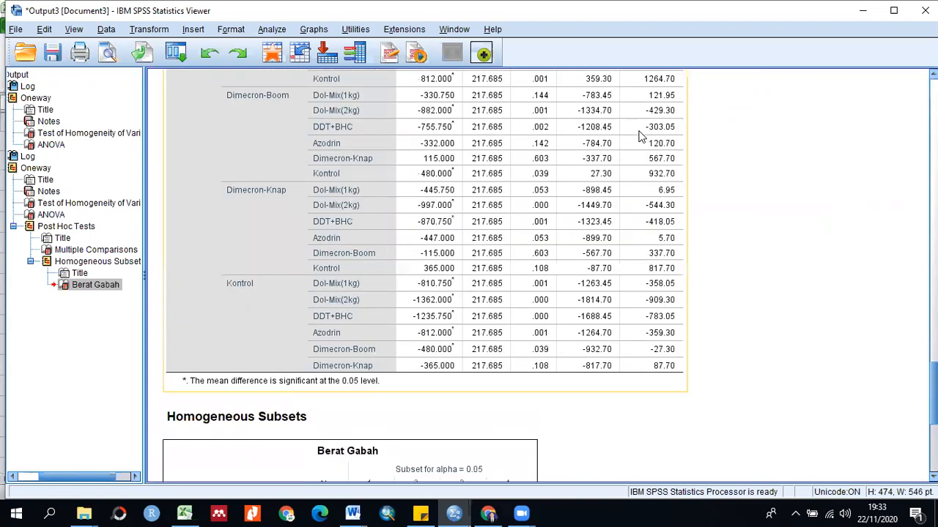
scroll(641, 137, "down", 15)
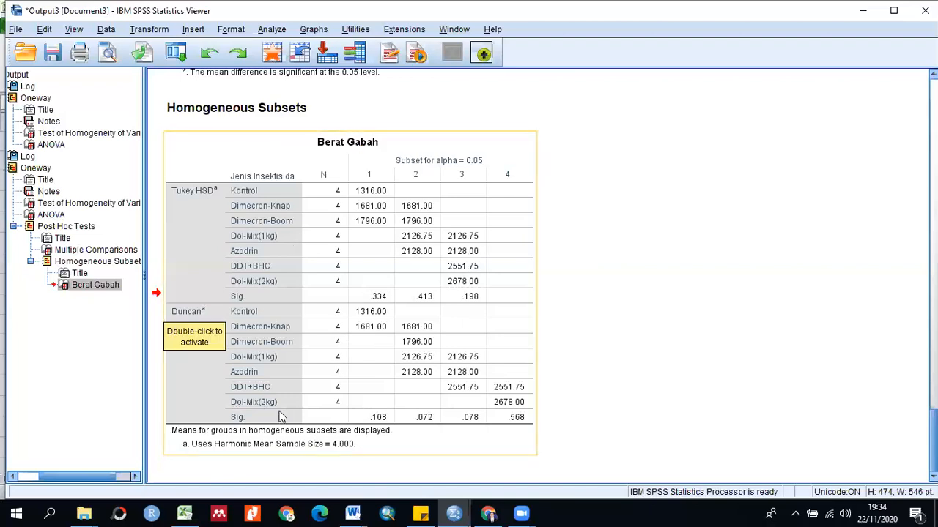
Switch to the Excel workbook and copy the Berat Gabah table A1:G9 on sheet 1.
key("alt+Tab")
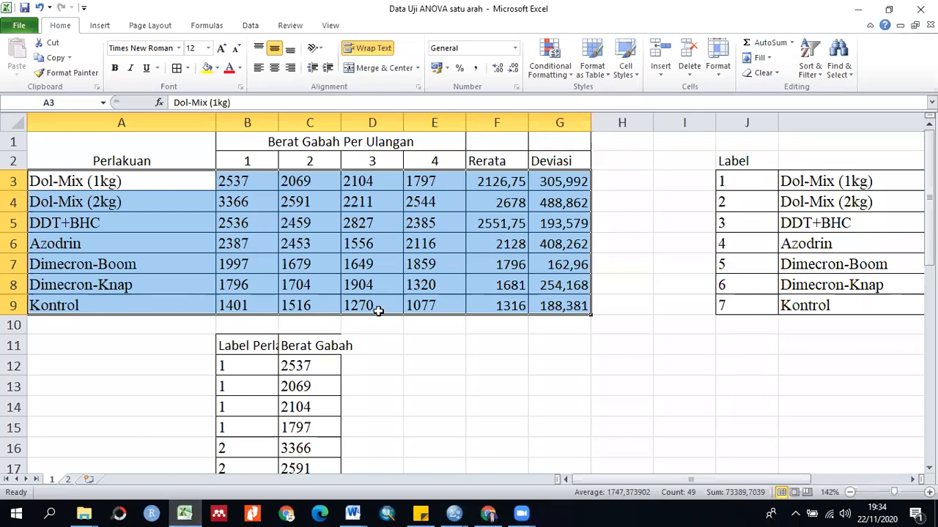
left_click_drag(161, 154, 451, 359)
left_click(451, 358)
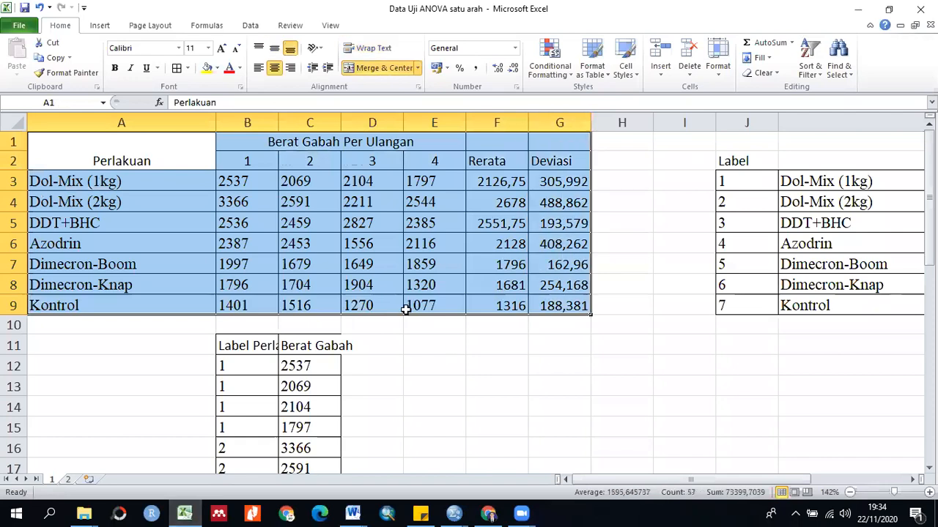
left_click_drag(163, 151, 550, 301)
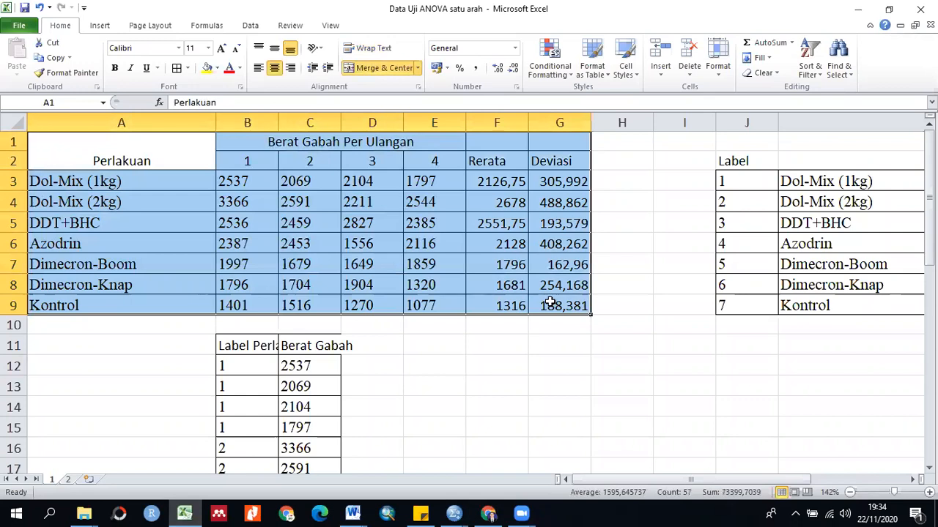
right_click(142, 236)
left_click(173, 256)
left_click(70, 479)
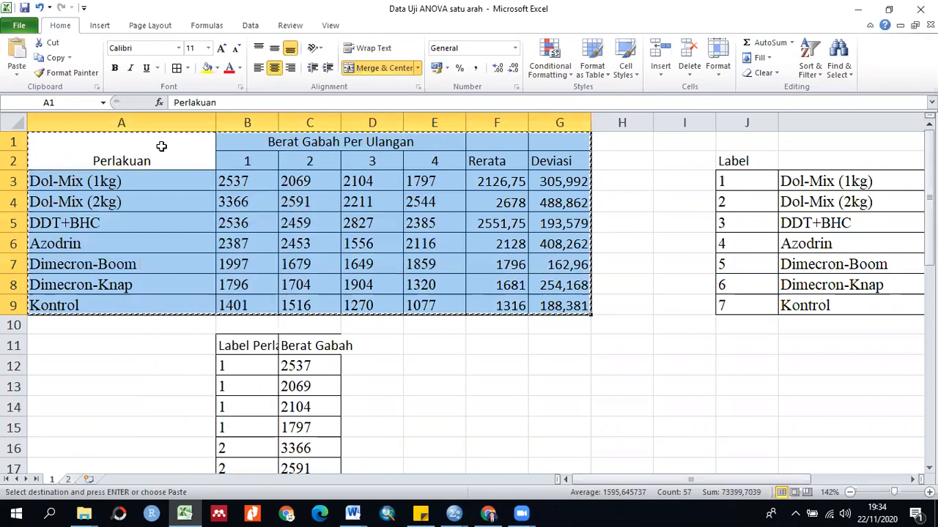
left_click(52, 480)
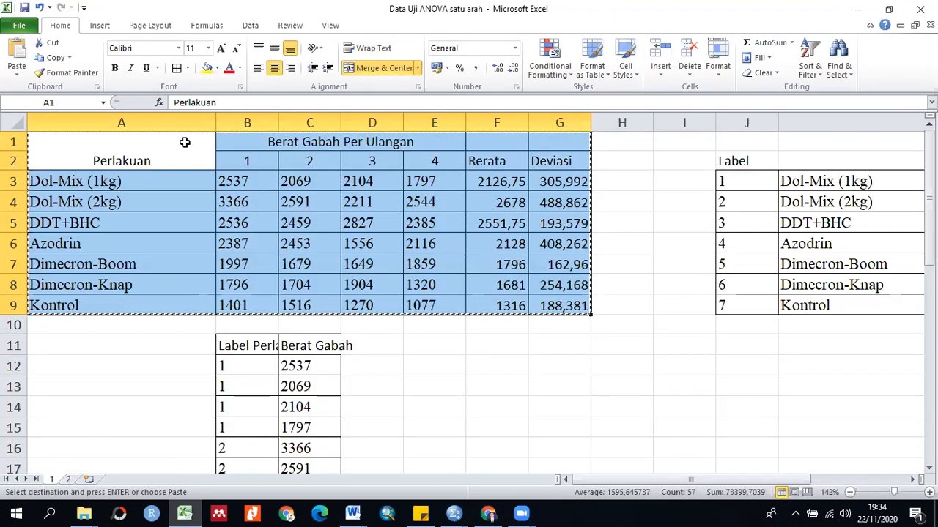
Go to sheet 2, view its copy of the Berat Gabah table and cancel the pending copy.
key("ctrl+Page_Down")
left_click_drag(195, 151, 656, 325)
left_click(747, 346)
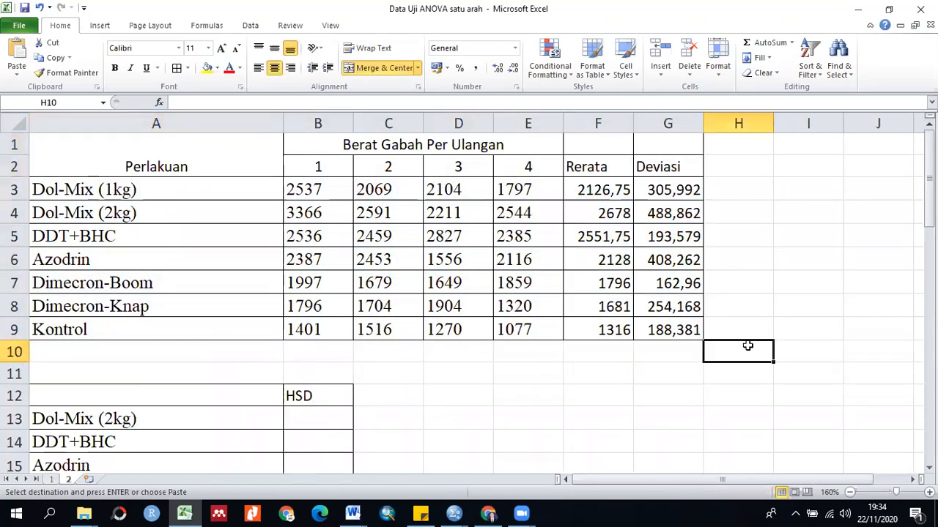
key("Escape")
left_click(740, 370)
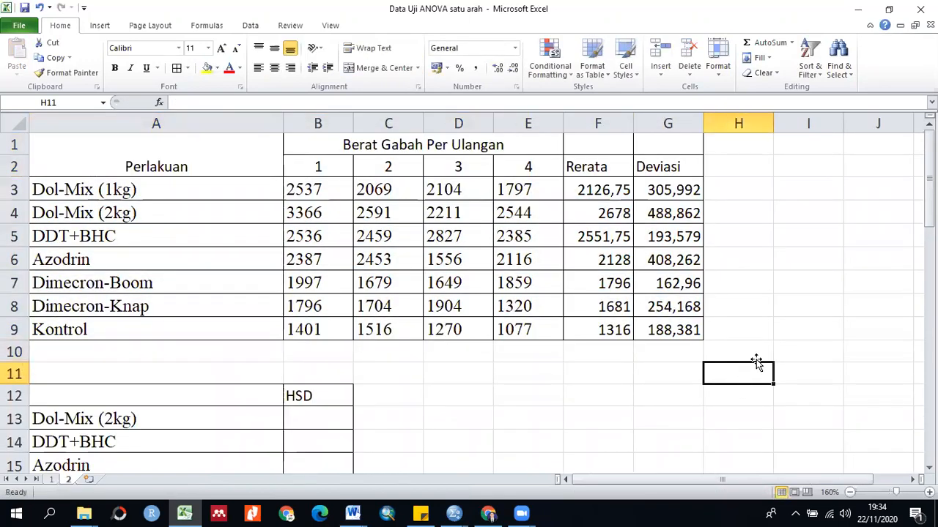
Switch to the SPSS output and read the Tukey HSD and Duncan homogeneous subsets for Berat Gabah.
left_click(454, 513)
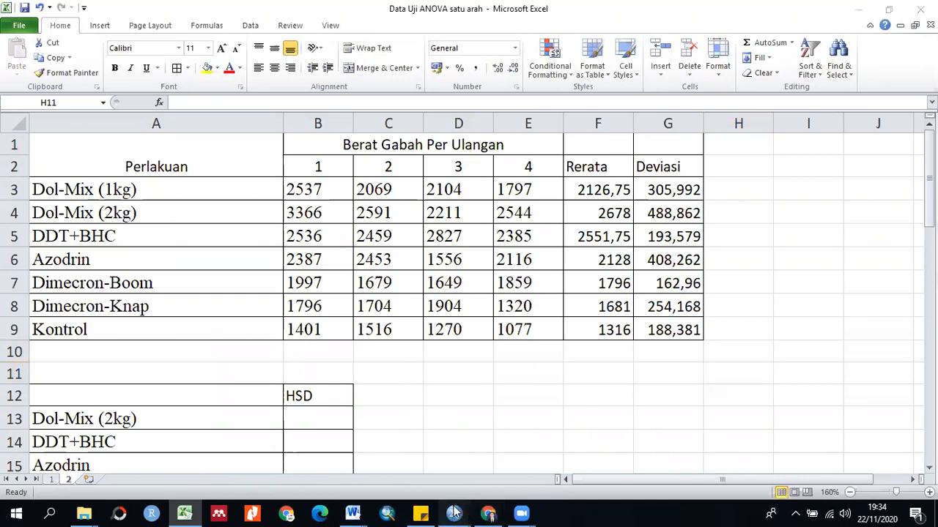
left_click(487, 465)
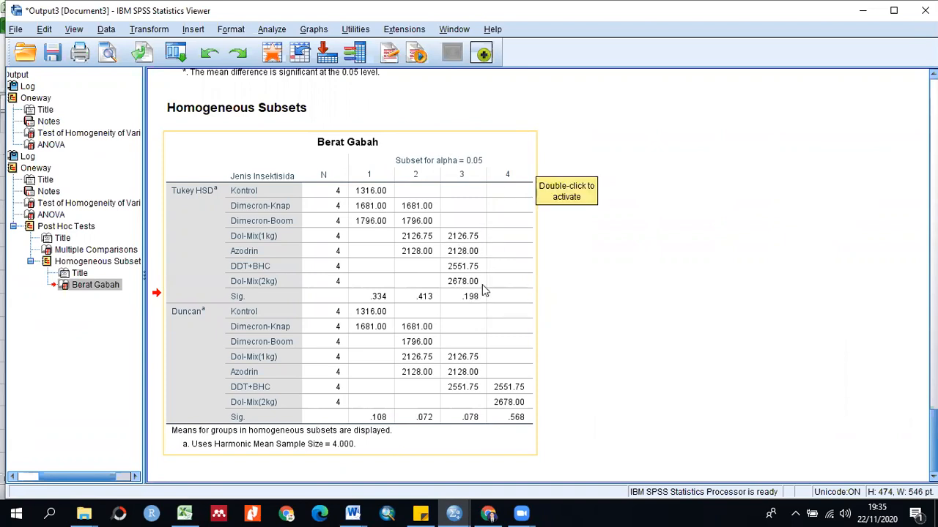
Return to Excel and sort sheet 2's treatment table by Rerata (F3:F9) from largest to smallest, expanding the selection to the neighbouring data.
left_click(184, 515)
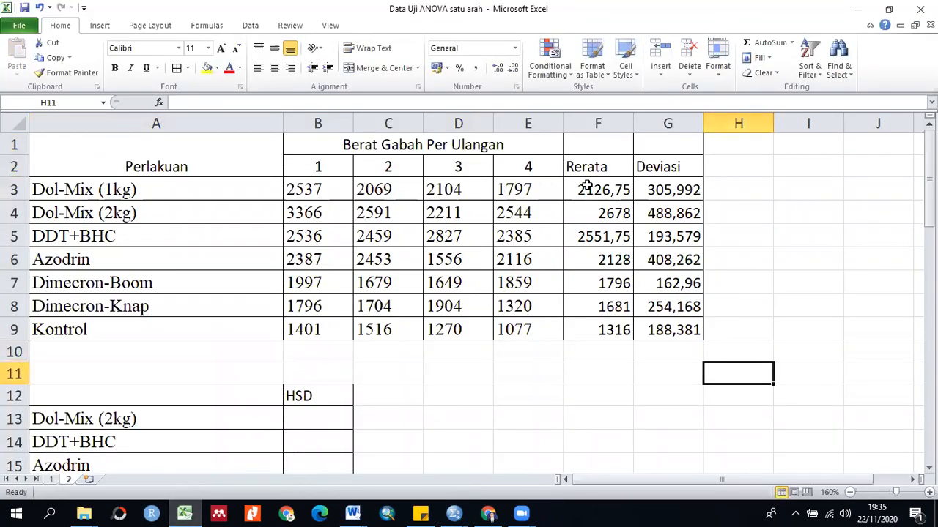
left_click_drag(587, 186, 595, 331)
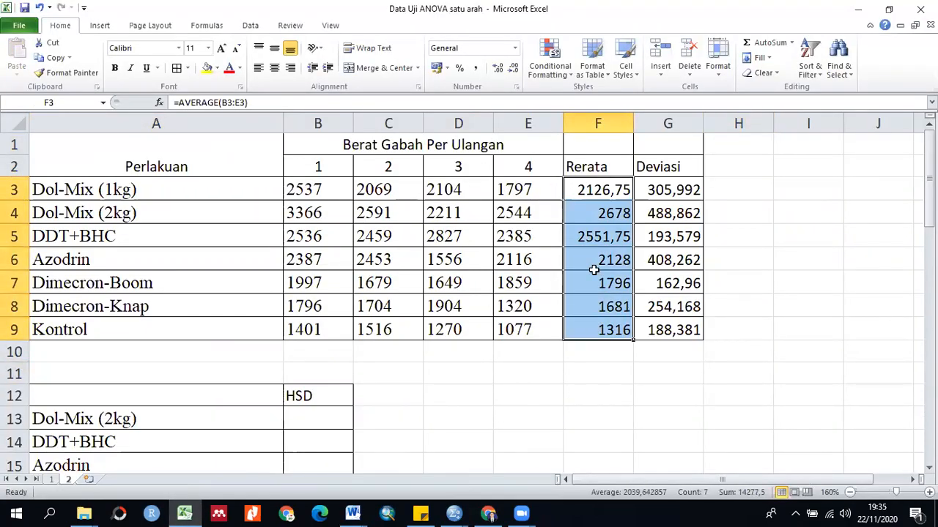
right_click(577, 213)
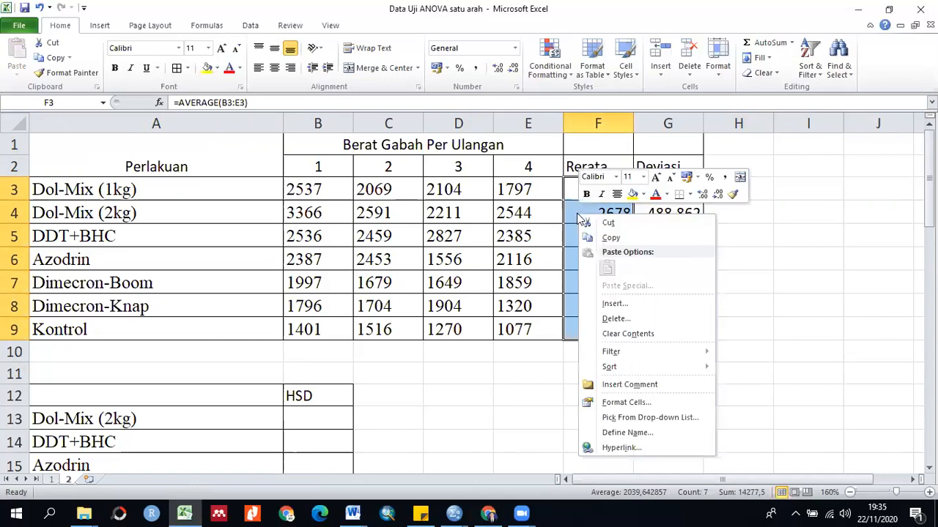
mouse_move(645, 371)
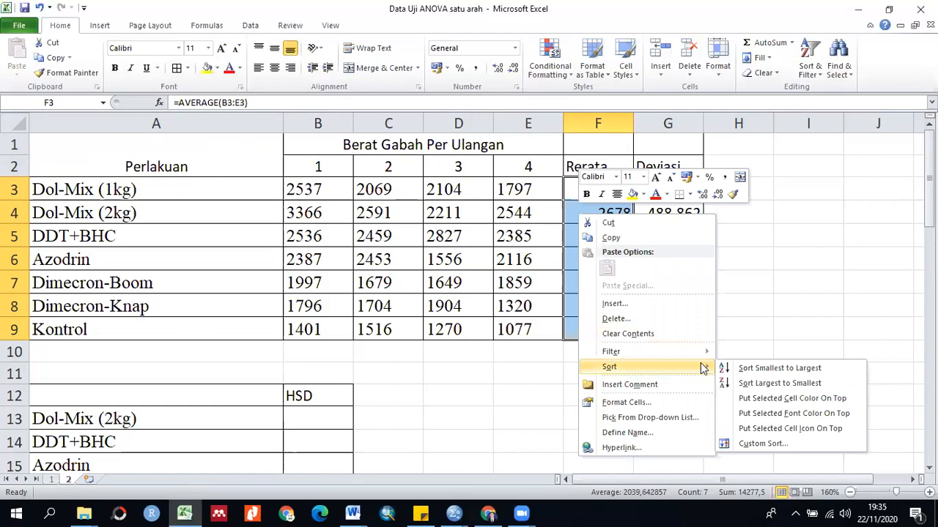
left_click(765, 383)
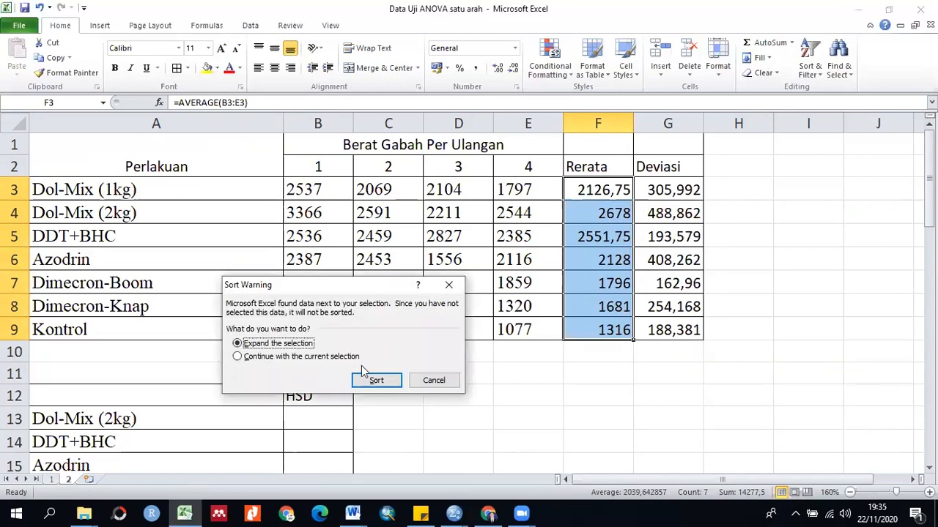
left_click(377, 380)
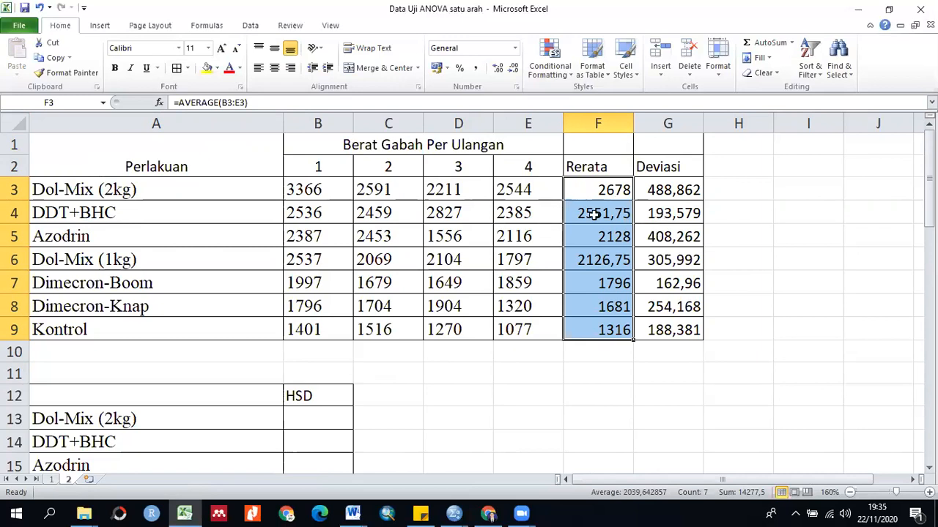
Compare the sorted Rerata values in F3:F9 with the order of means in the SPSS Homogeneous Subsets table.
left_click(610, 189)
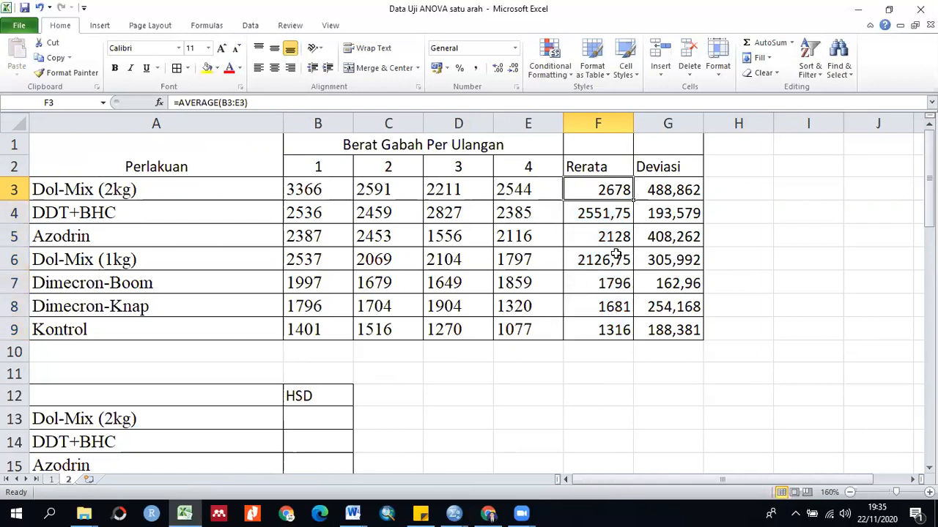
left_click(609, 330)
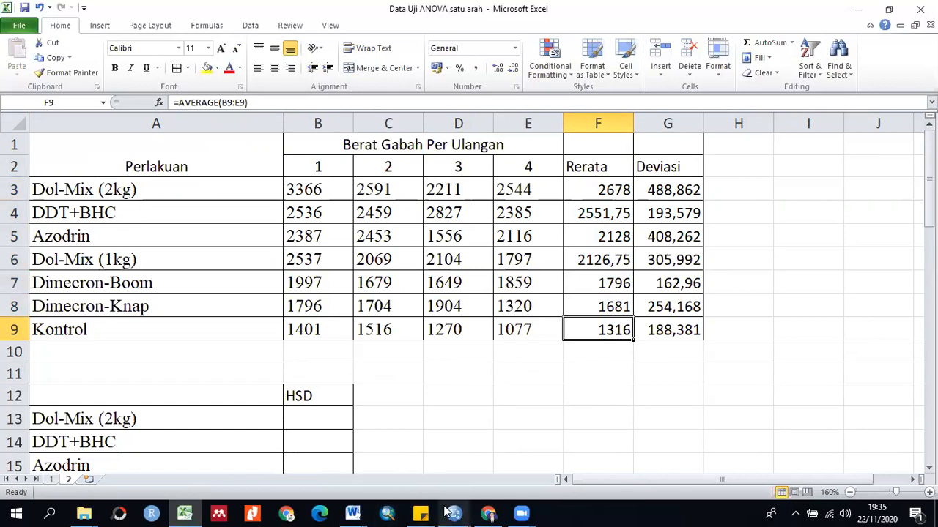
mouse_move(454, 511)
left_click(526, 454)
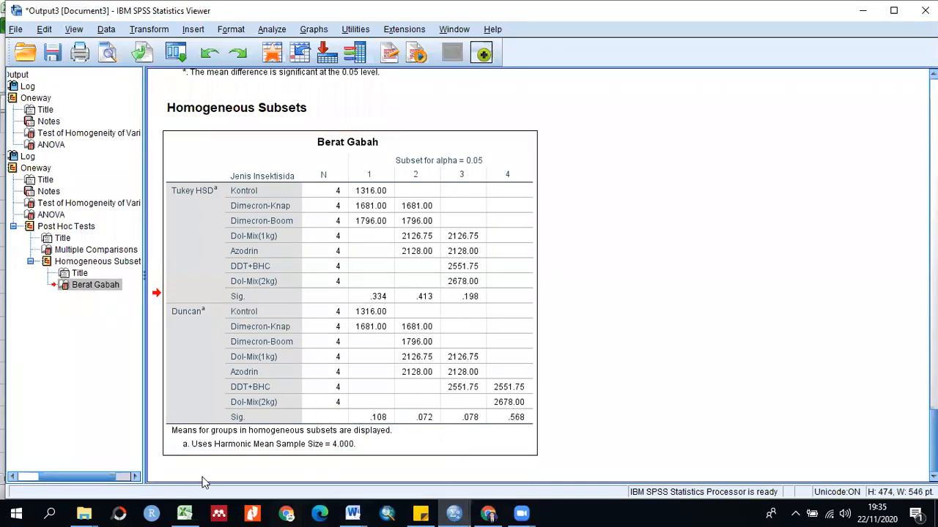
left_click(189, 513)
left_click(608, 191)
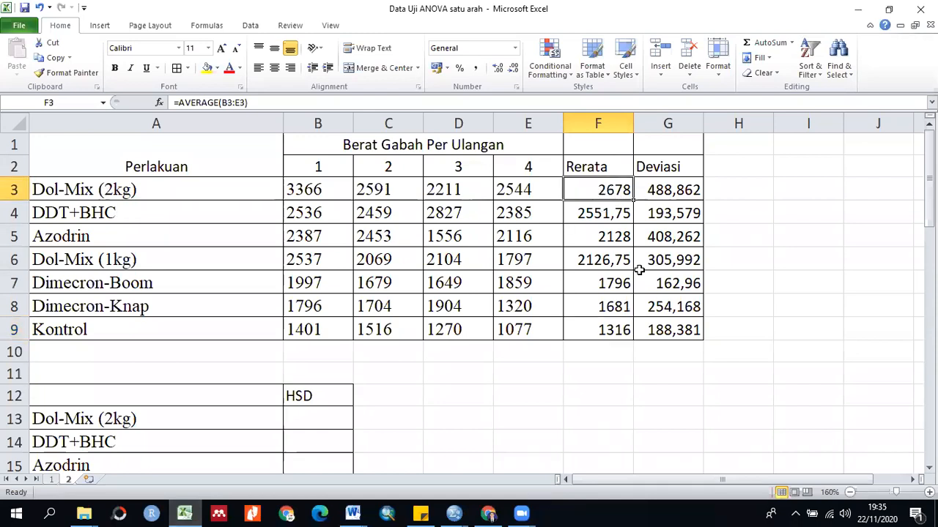
left_click(888, 8)
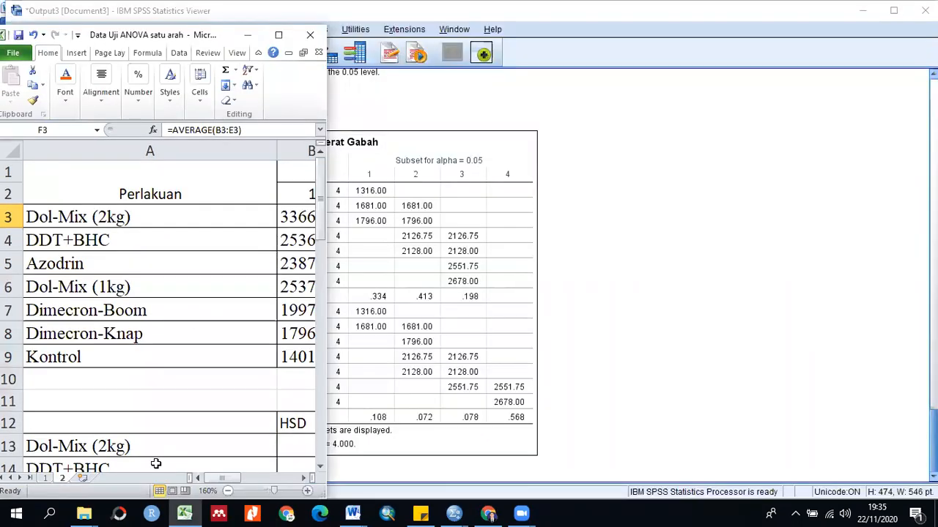
mouse_move(217, 481)
left_mouse_down()
mouse_move(248, 484)
mouse_move(210, 484)
left_mouse_up()
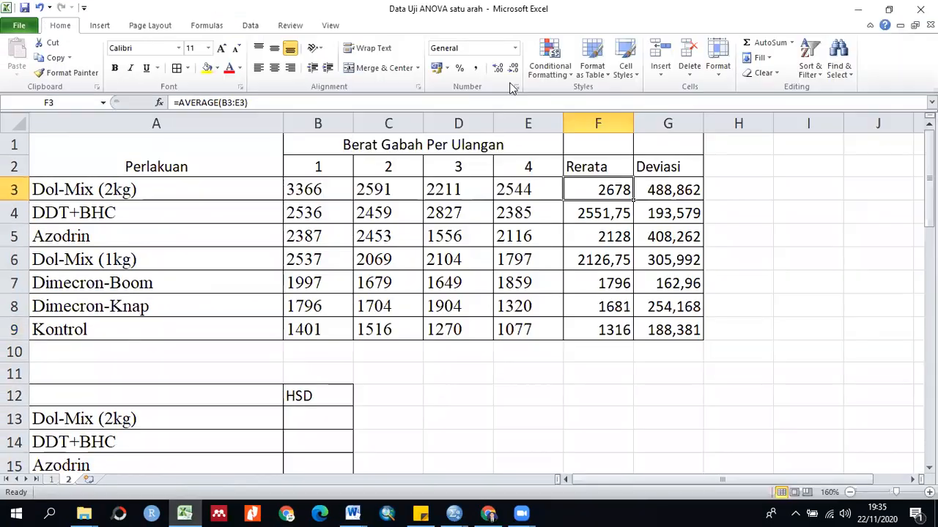
left_click(282, 35)
Copy the sorted treatment names A3:A9 into the HSD table starting at A13 and the Duncan table starting at A22.
left_click_drag(159, 189, 146, 332)
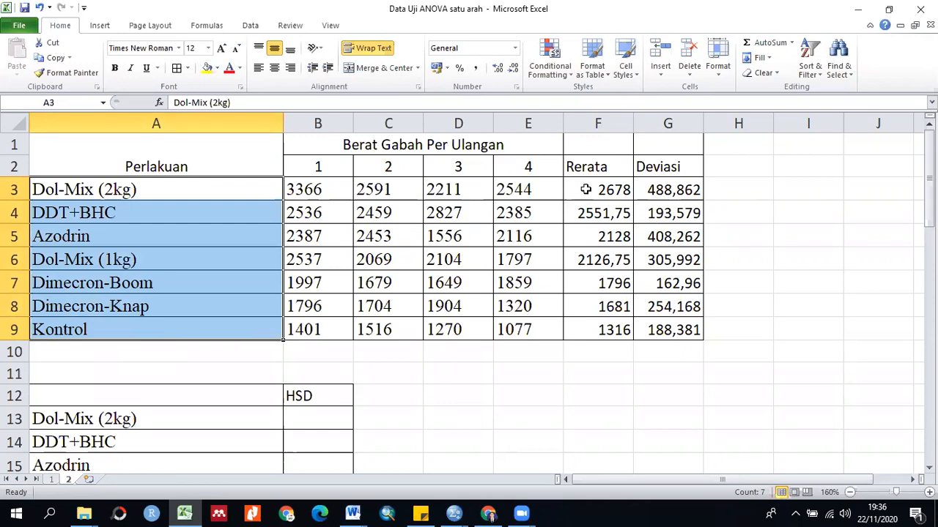
key("ctrl+c")
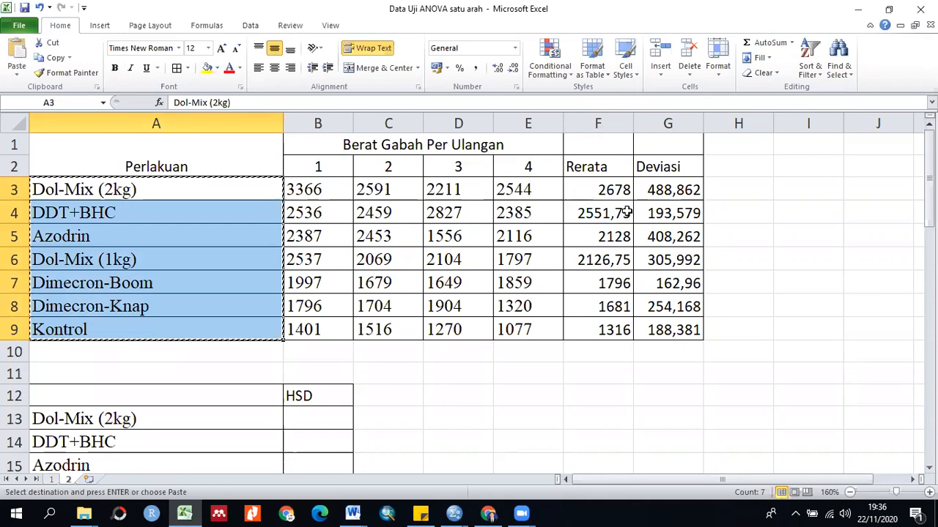
scroll(622, 212, "down", 3)
left_click(137, 213)
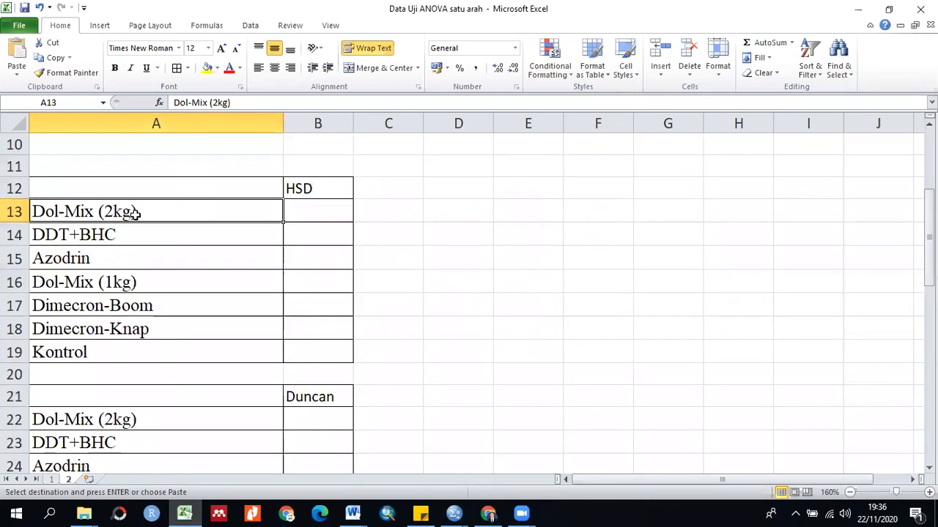
key("ctrl+v")
scroll(182, 247, "down", 2)
scroll(182, 247, "down", 1)
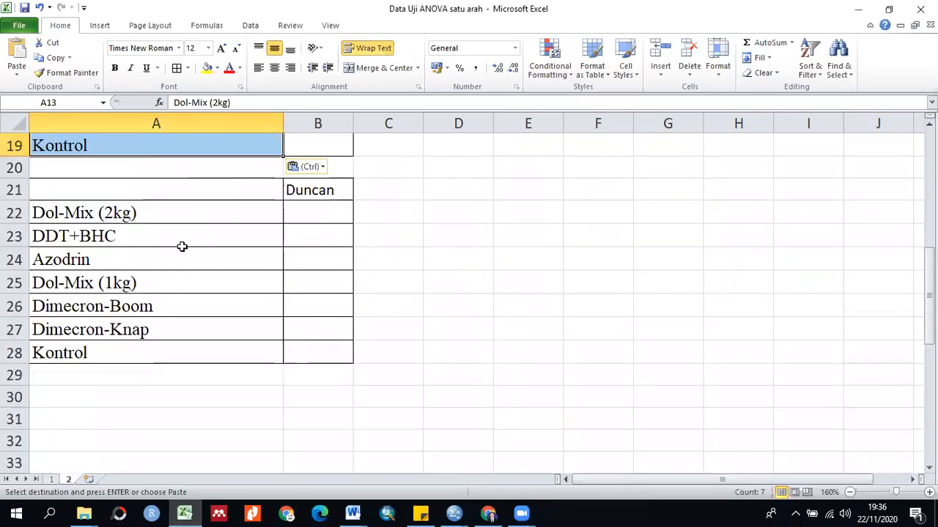
left_click(161, 211)
key("ctrl+v")
scroll(315, 306, "up", 5)
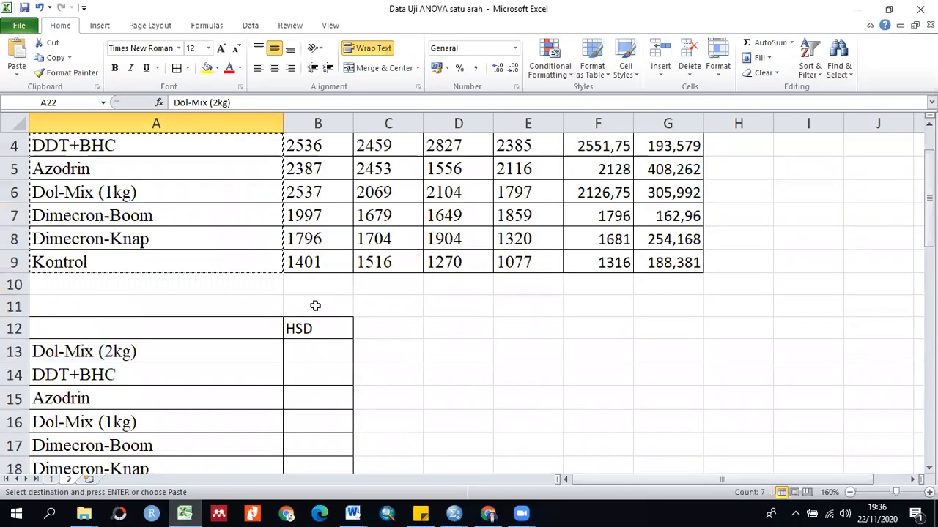
Check the HSD and Duncan table headings in B12 and B21 against the main data table on sheet 2.
left_click(341, 330)
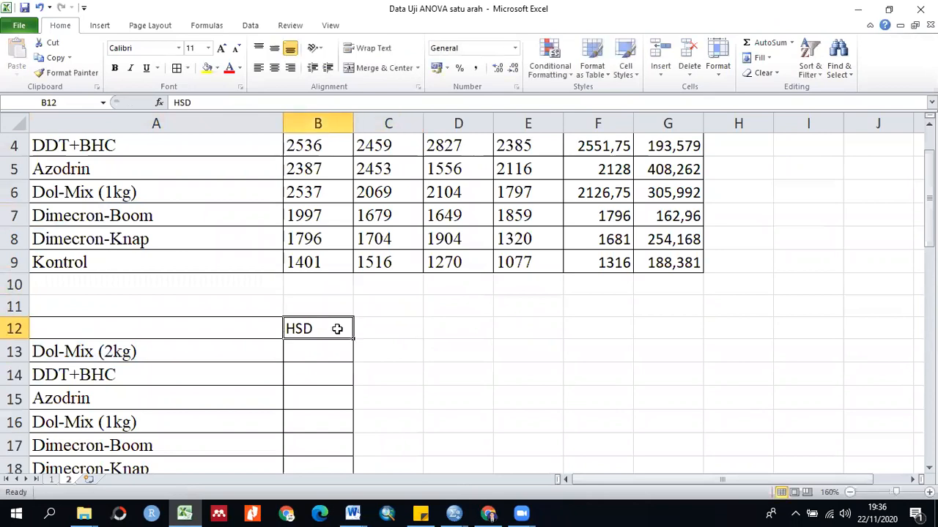
scroll(341, 329, "down", 3)
left_click(339, 330)
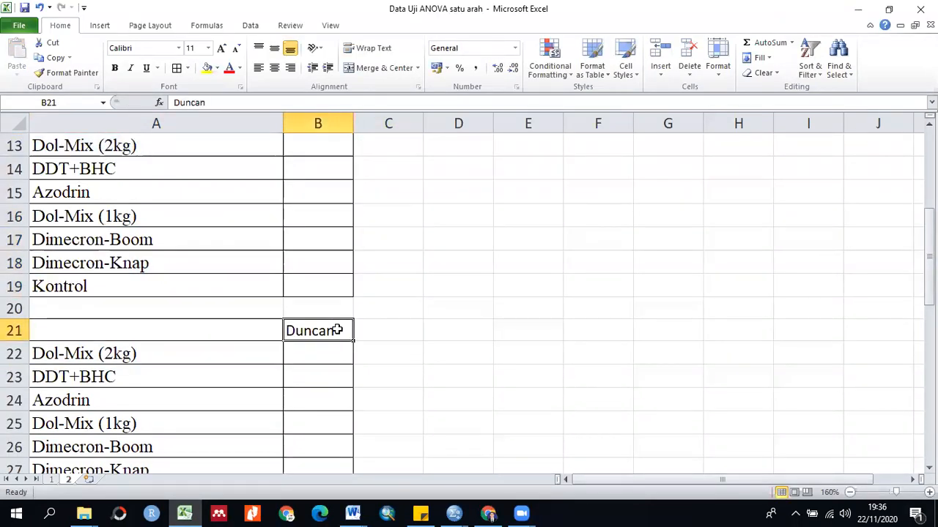
scroll(337, 331, "up", 4)
scroll(336, 329, "down", 1)
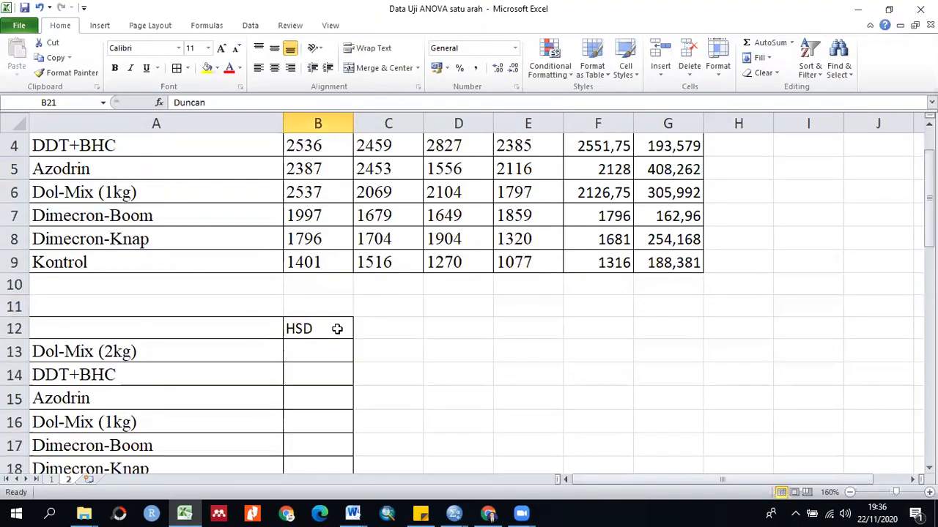
scroll(337, 329, "down", 1)
scroll(528, 297, "up", 2)
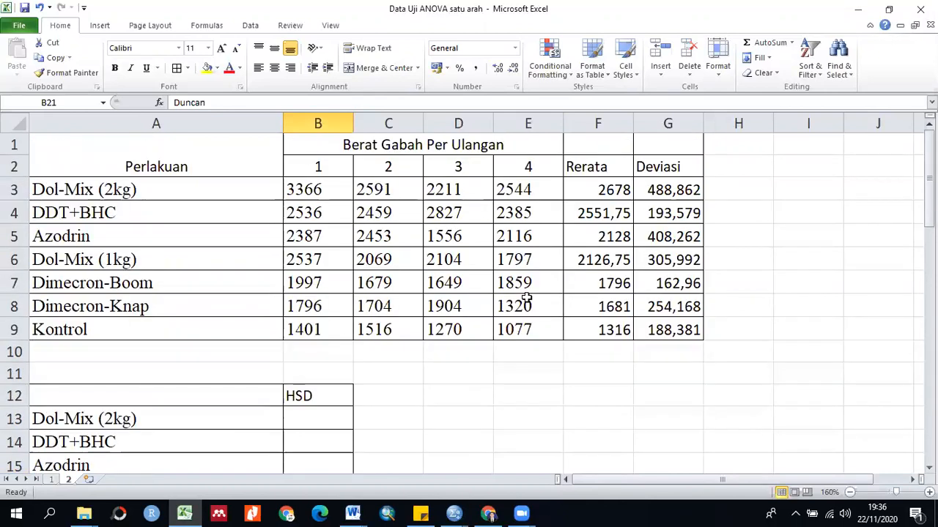
Go to sheet 1 and inspect the Deviasi and Rerata formulas in G3 and F3.
left_click(51, 480)
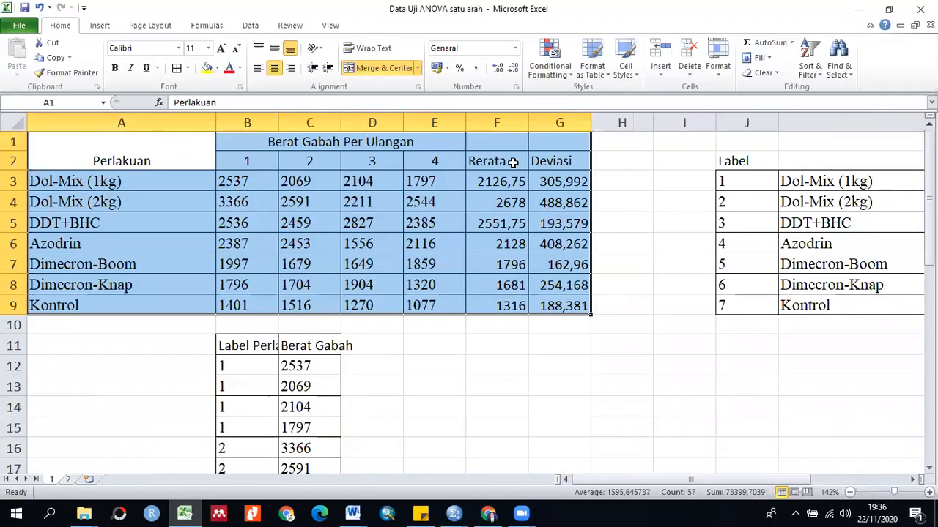
left_click(513, 163)
left_click(564, 178)
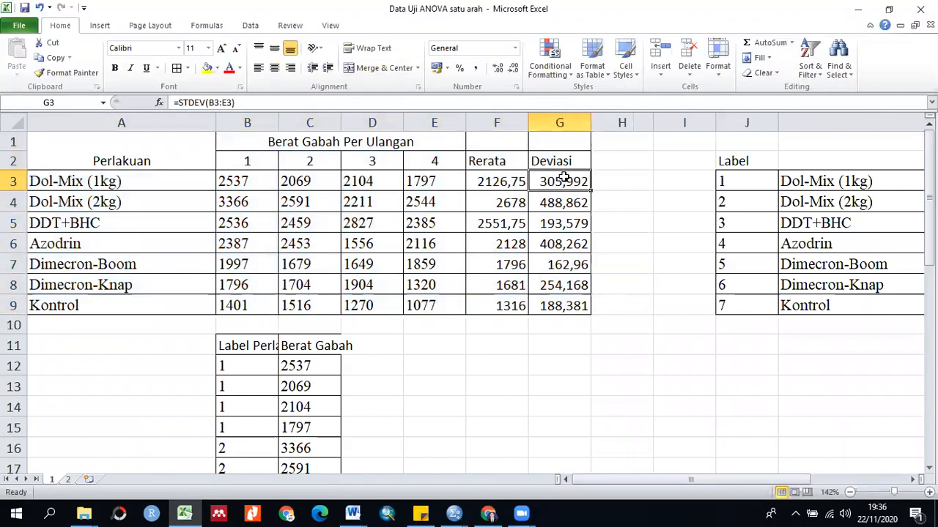
left_click(509, 182)
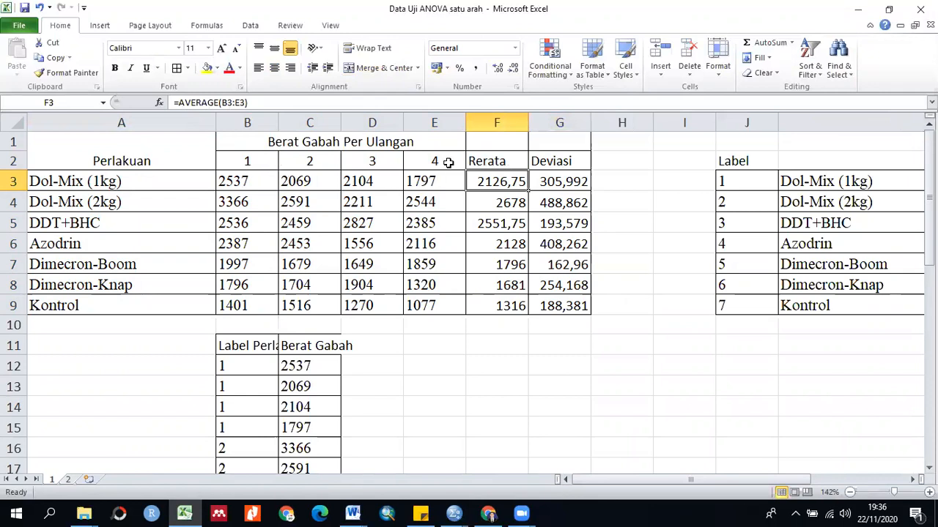
Re-enter the Rerata formula in F3 as the AVERAGE of B3:E3 and fill it down to F9.
type("=ab")
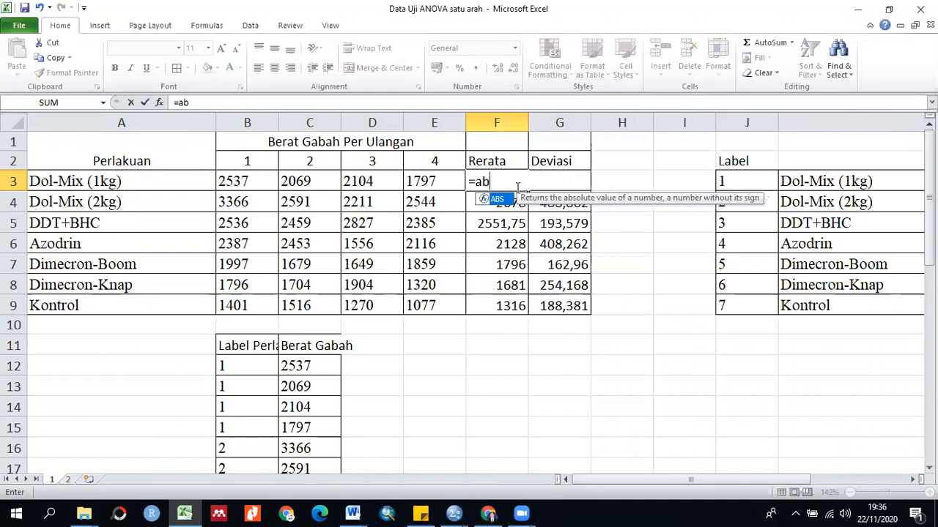
key("BackSpace")
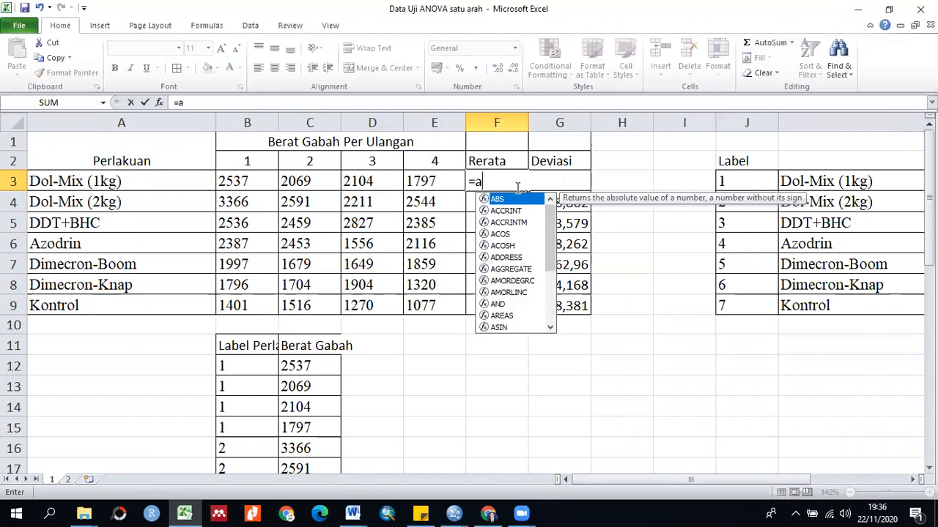
type("verage")
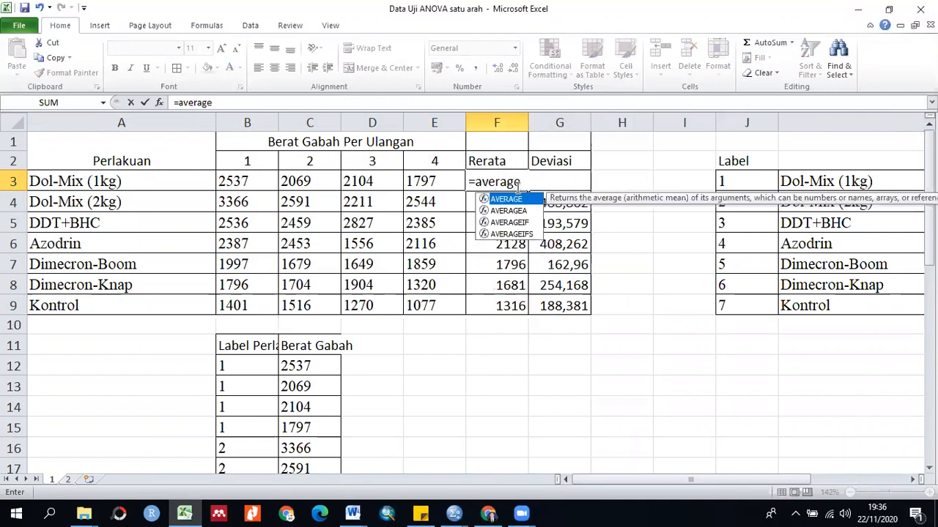
type("(")
left_click_drag(262, 180, 424, 178)
left_click(425, 179)
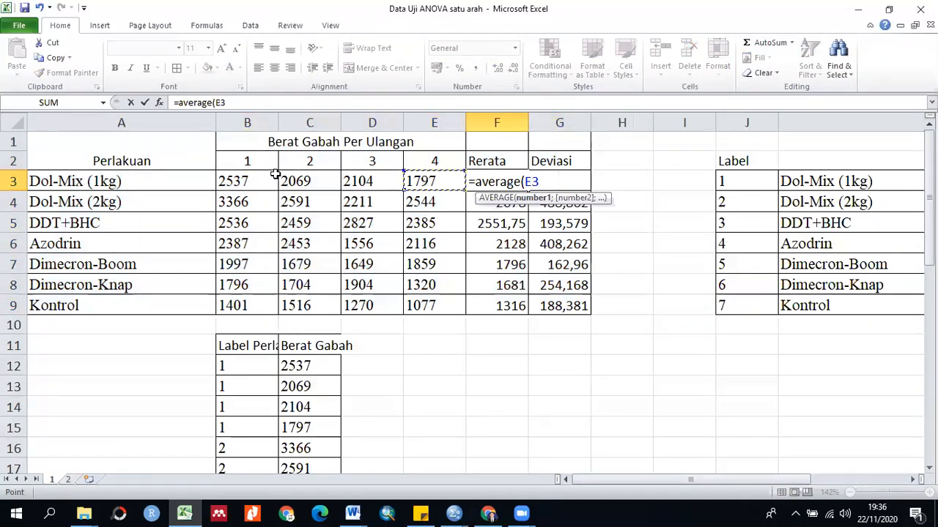
left_click_drag(241, 181, 428, 180)
key("Return")
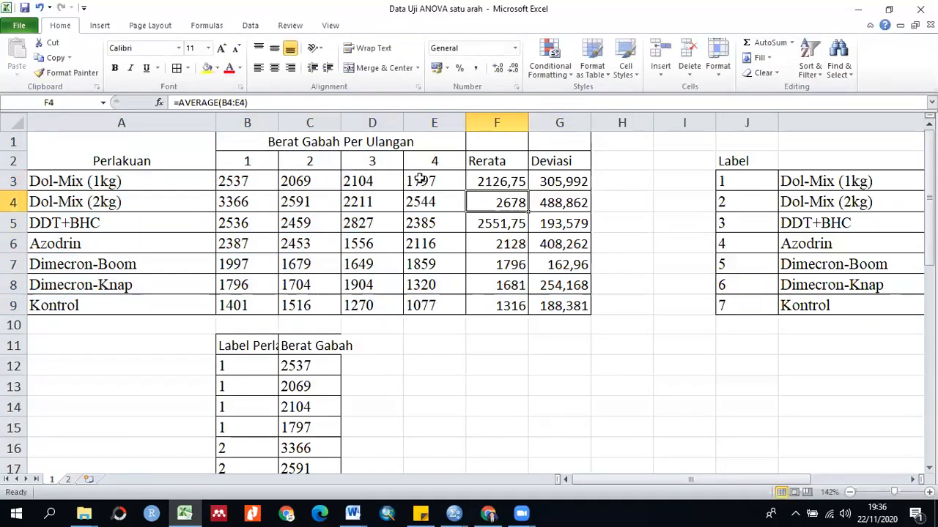
left_click(521, 186)
left_click_drag(527, 192, 588, 178)
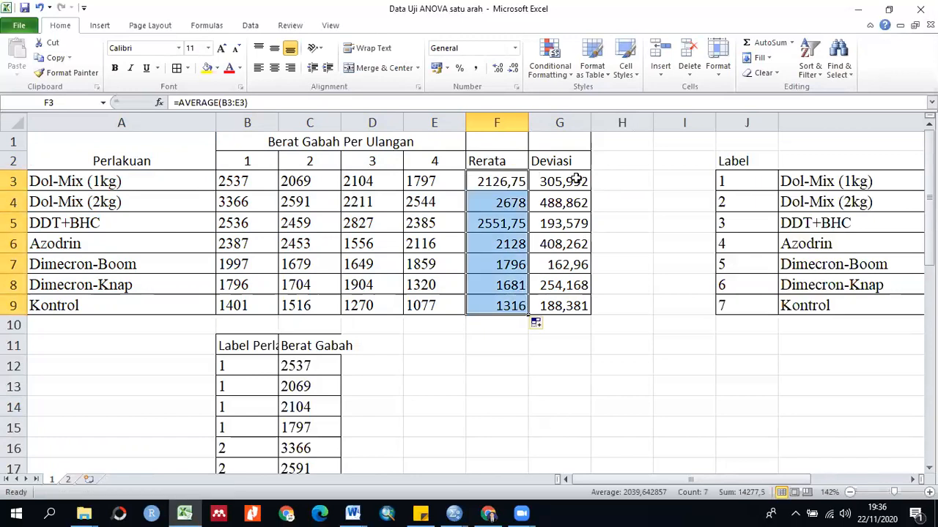
Re-enter the Deviasi formula in G3 as the STDEV of B3:E3 and fill it down to G9.
left_click(576, 180)
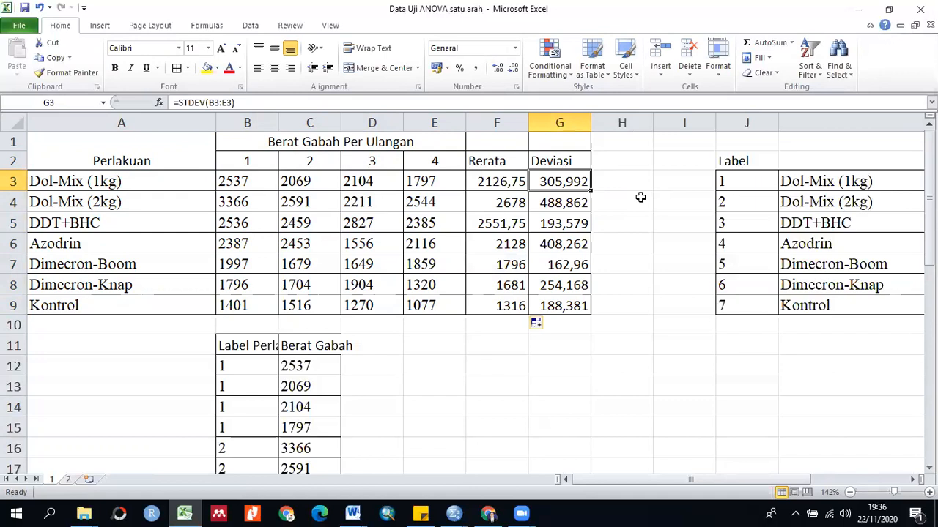
type("=stdev")
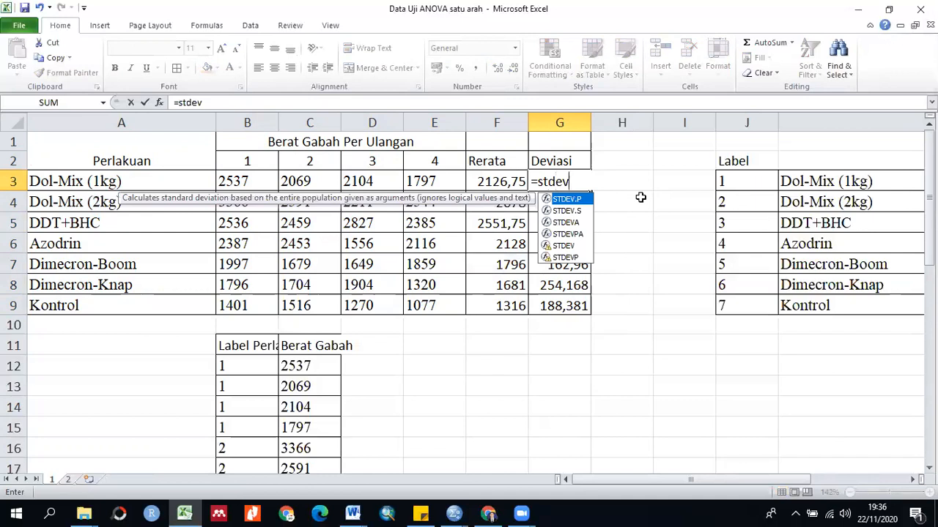
type("(")
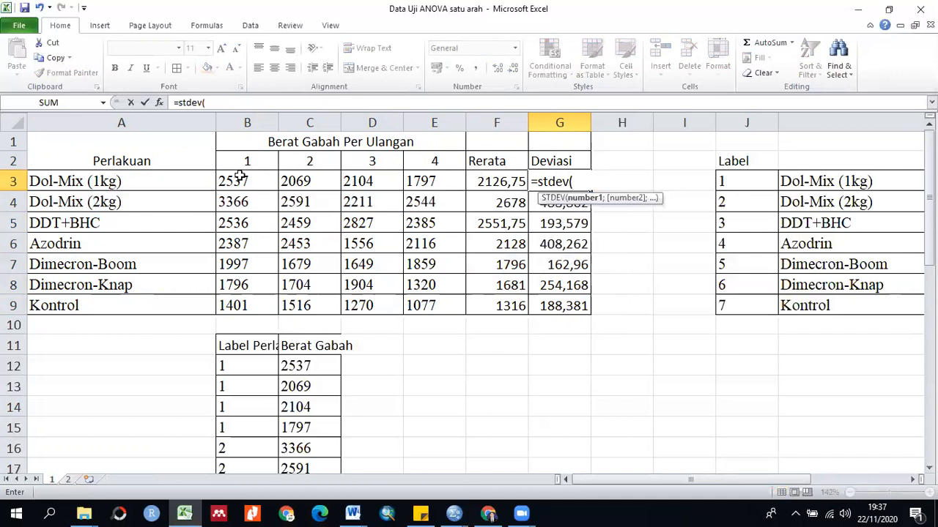
left_click_drag(244, 178, 425, 183)
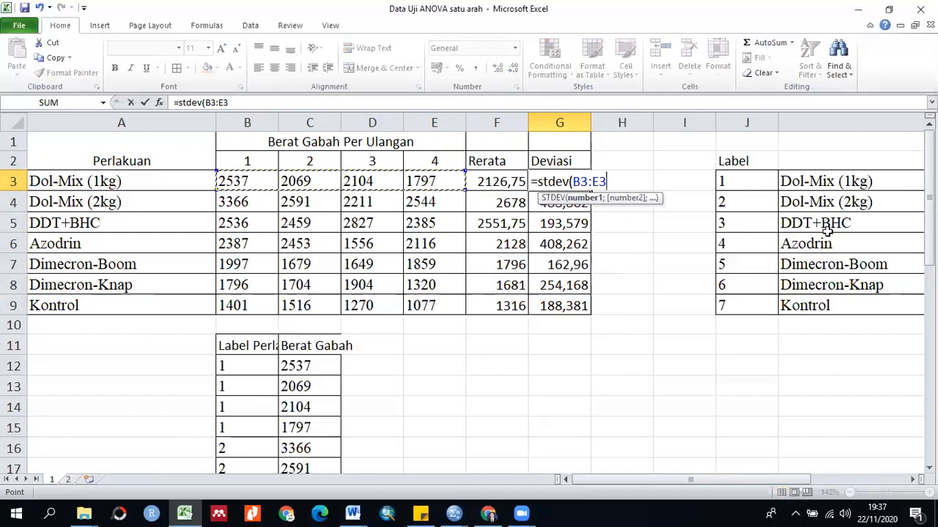
type(")")
key("Return")
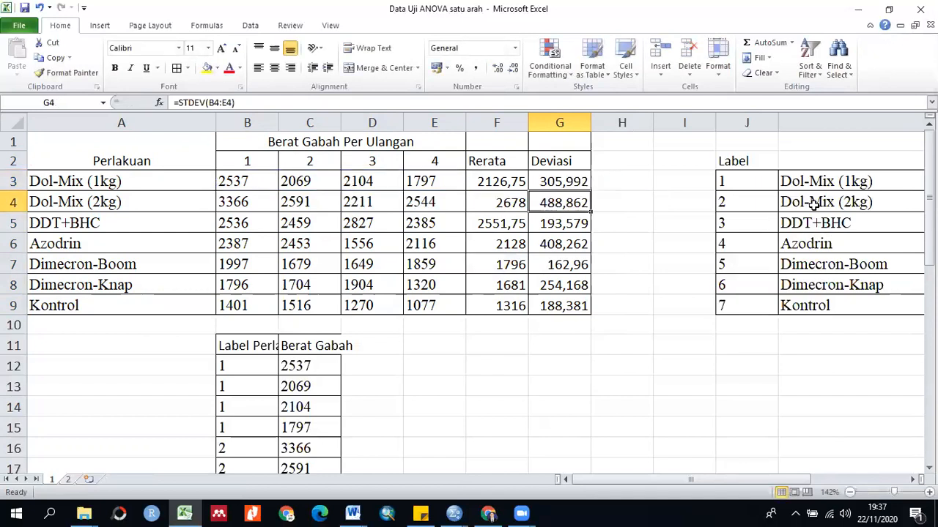
mouse_move(593, 309)
left_mouse_down()
mouse_move(655, 322)
mouse_move(630, 330)
mouse_move(595, 312)
left_mouse_up()
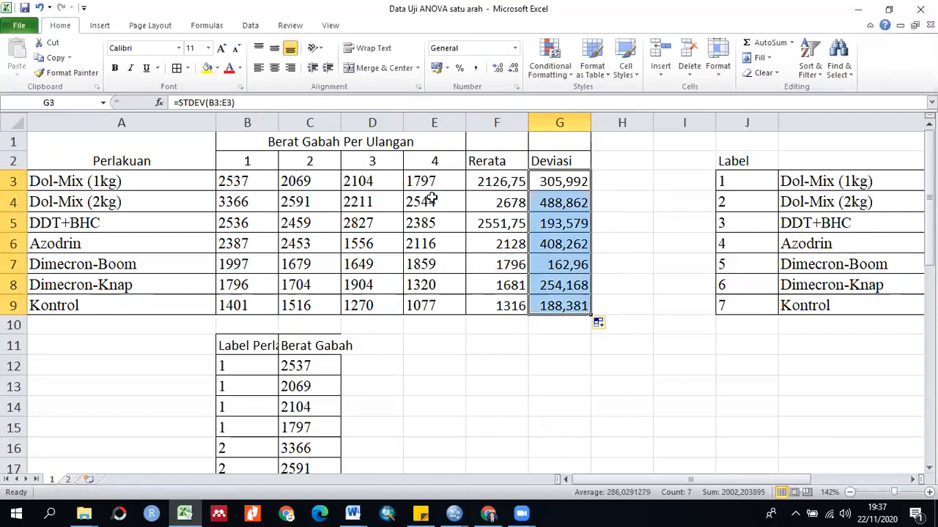
left_click(524, 164)
left_click(540, 167)
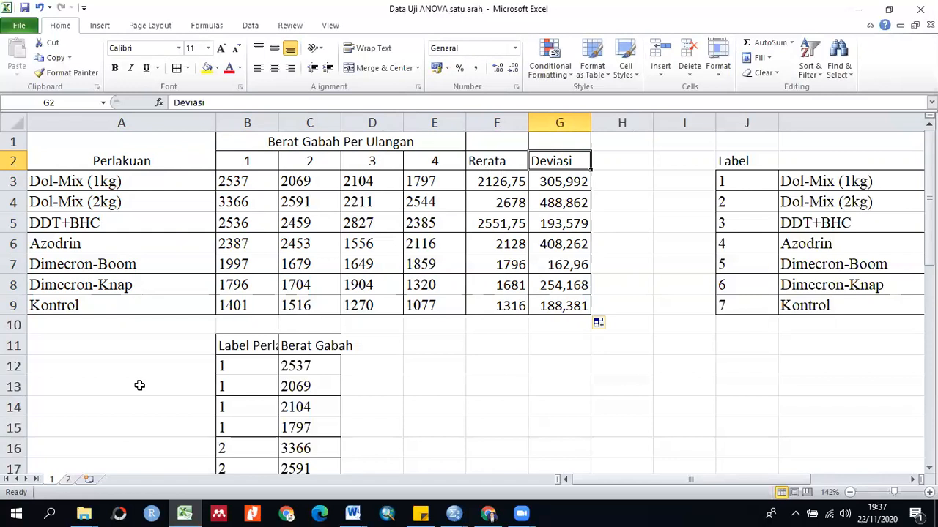
Go to sheet 2 and place a reduced workbook window beside the SPSS Homogeneous Subsets table, showing the HSD and Duncan tables at 130% zoom.
left_click(69, 480)
scroll(565, 212, "down", 3)
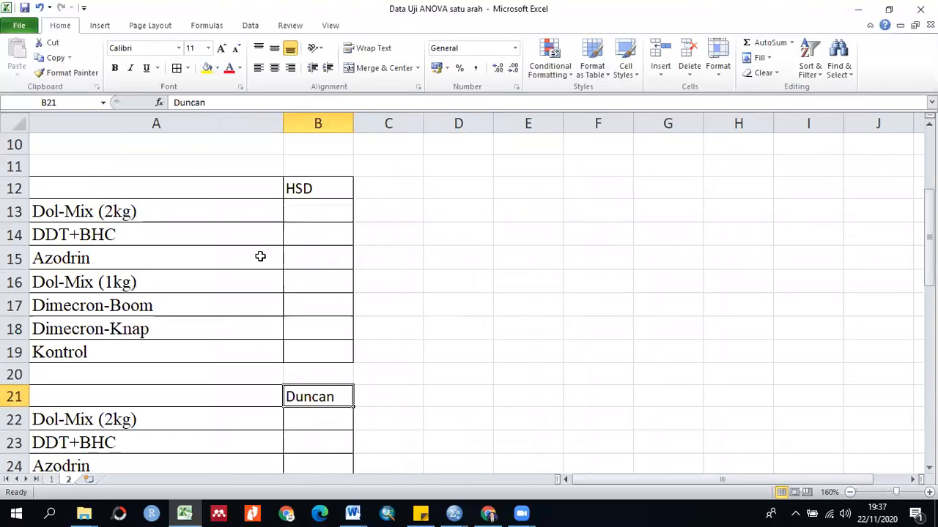
left_click(888, 9)
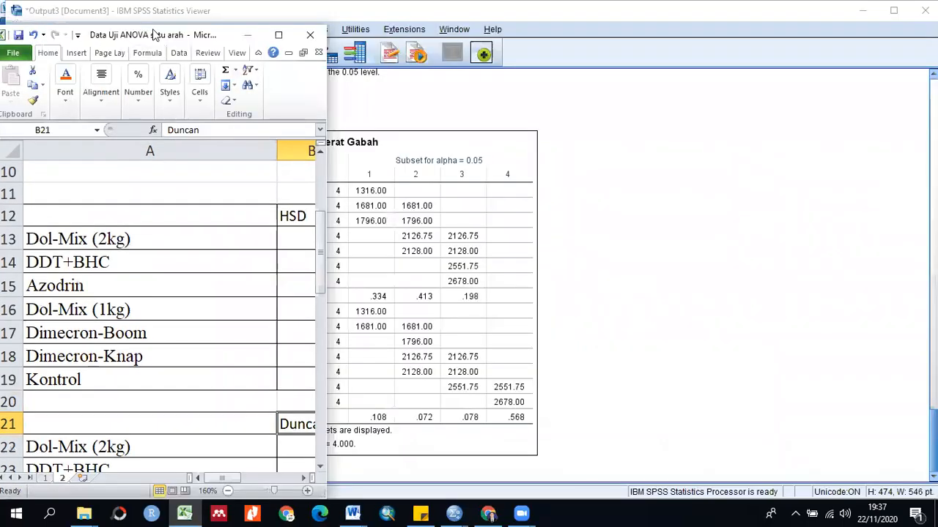
left_click_drag(154, 34, 717, 16)
left_click(788, 473)
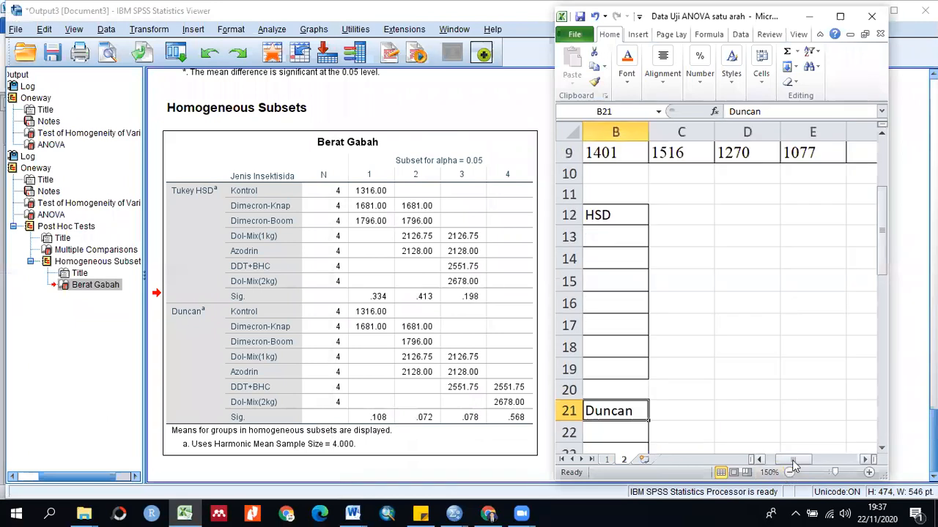
left_click_drag(794, 460, 783, 460)
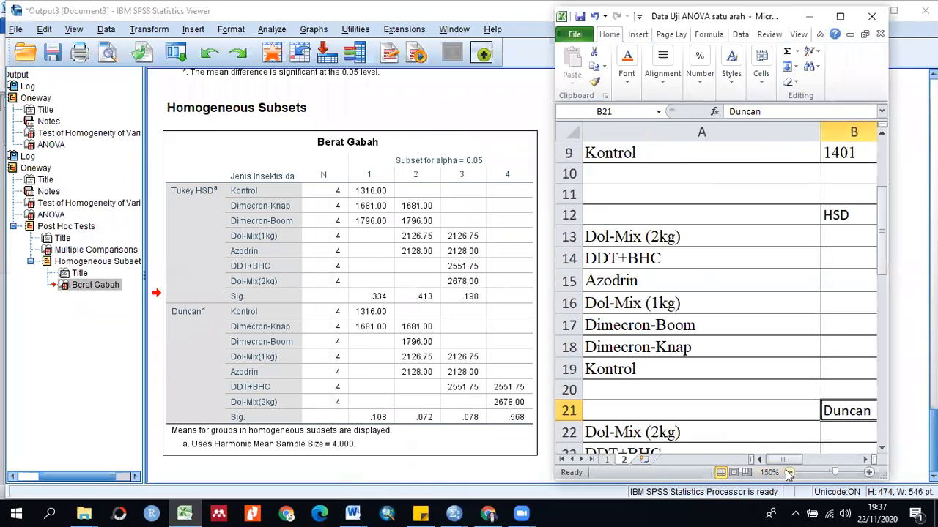
left_click(789, 472)
left_click(789, 473)
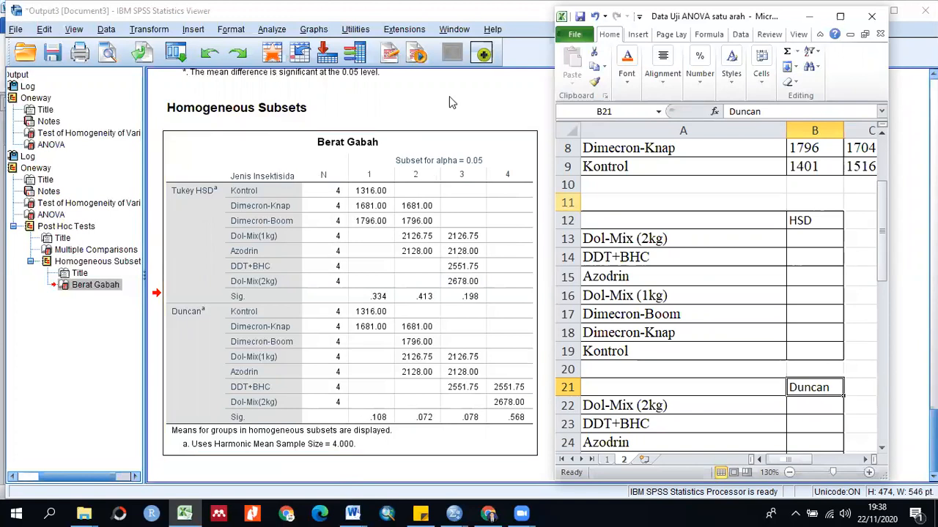
Copy the Berat Gabah Homogeneous Subsets table from the SPSS output and return to Excel with its window maximized.
right_click(233, 161)
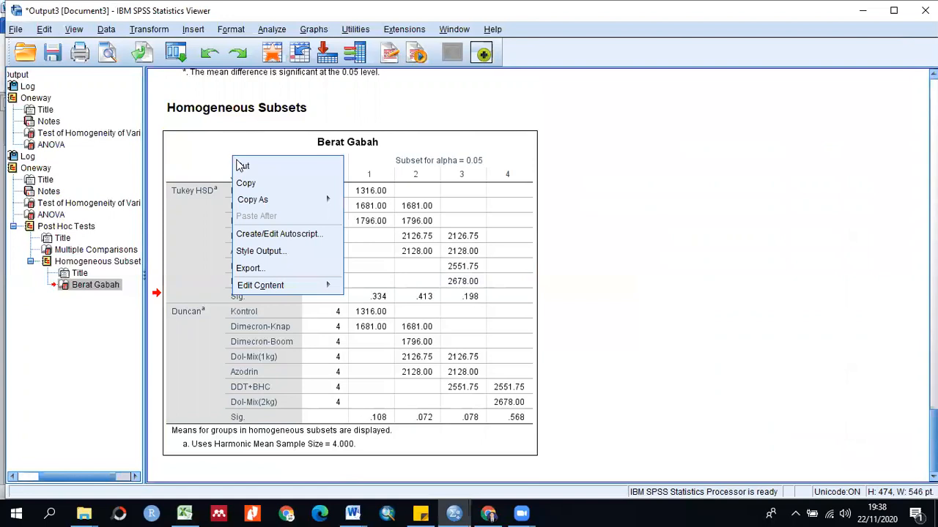
left_click(251, 184)
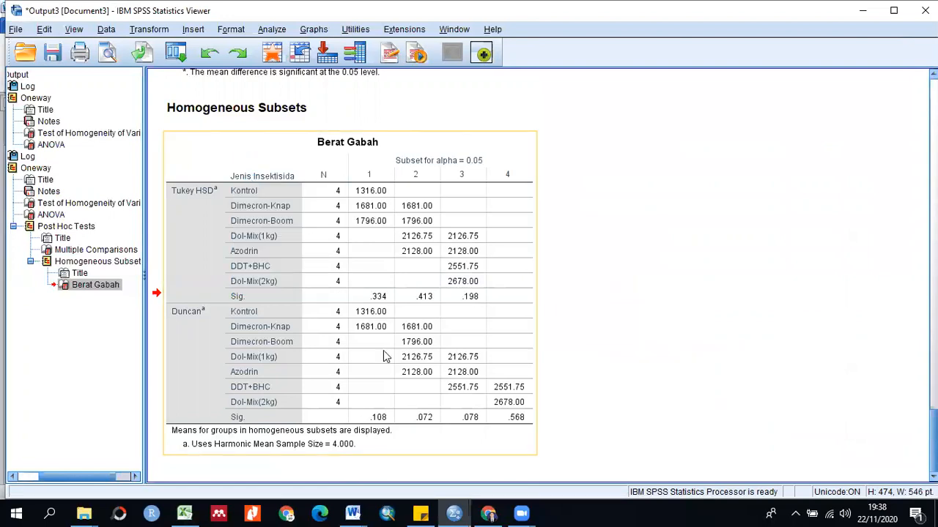
left_click(192, 511)
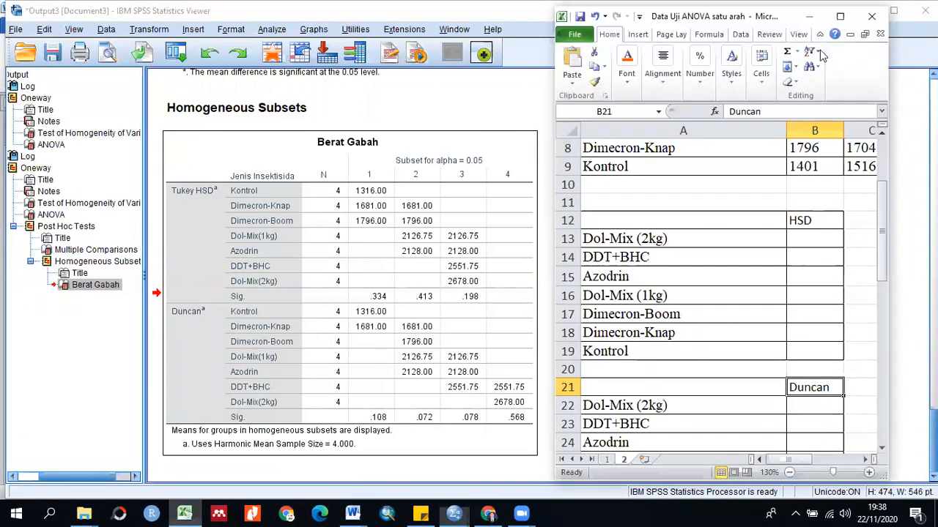
left_click(840, 17)
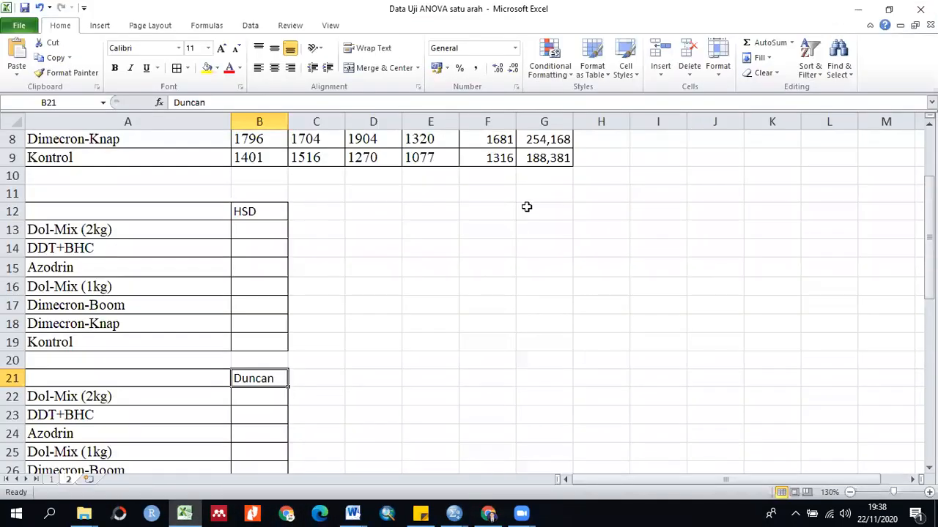
left_click(539, 209)
left_click(533, 196)
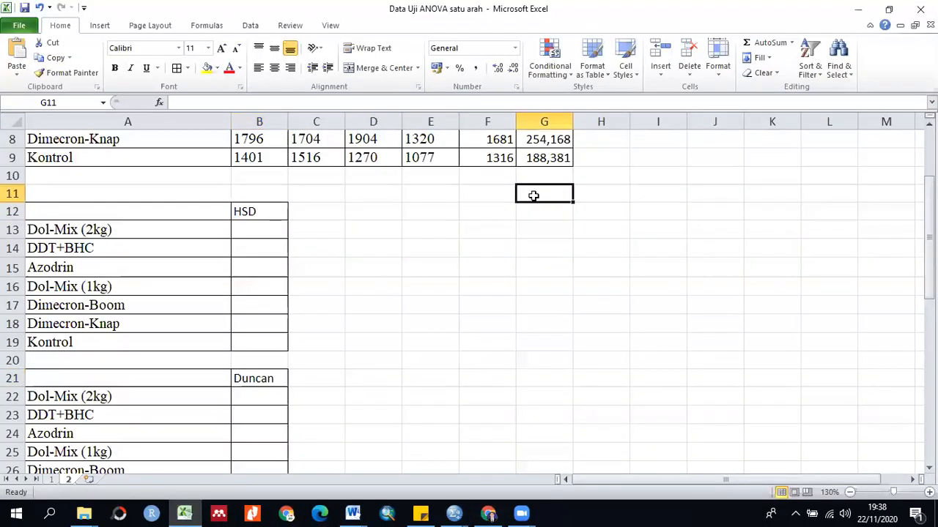
key("ctrl+v")
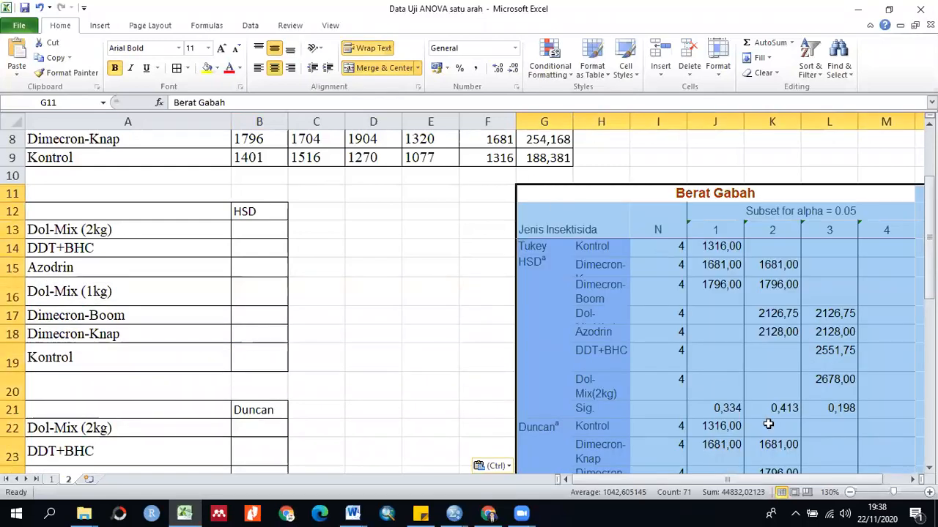
scroll(769, 424, "down", 1)
left_click_drag(654, 480, 678, 481)
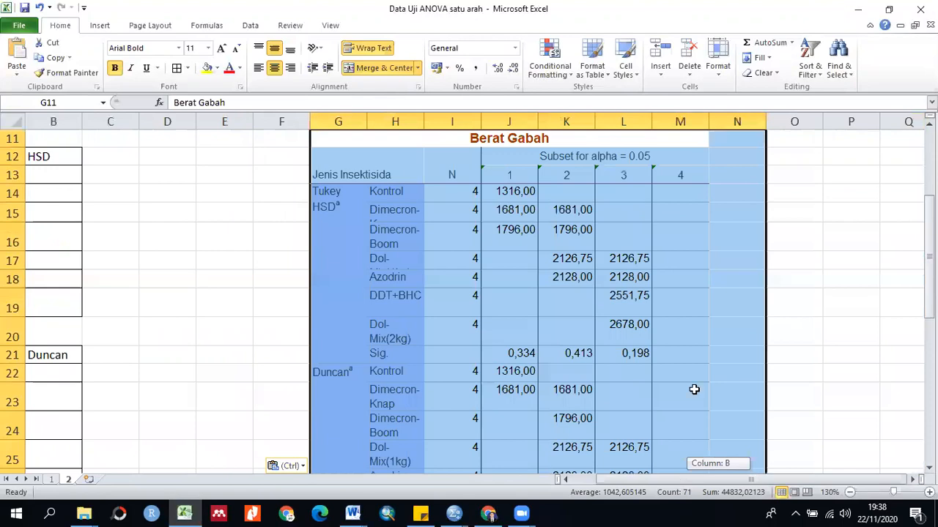
scroll(694, 390, "left", 1)
scroll(696, 379, "up", 1)
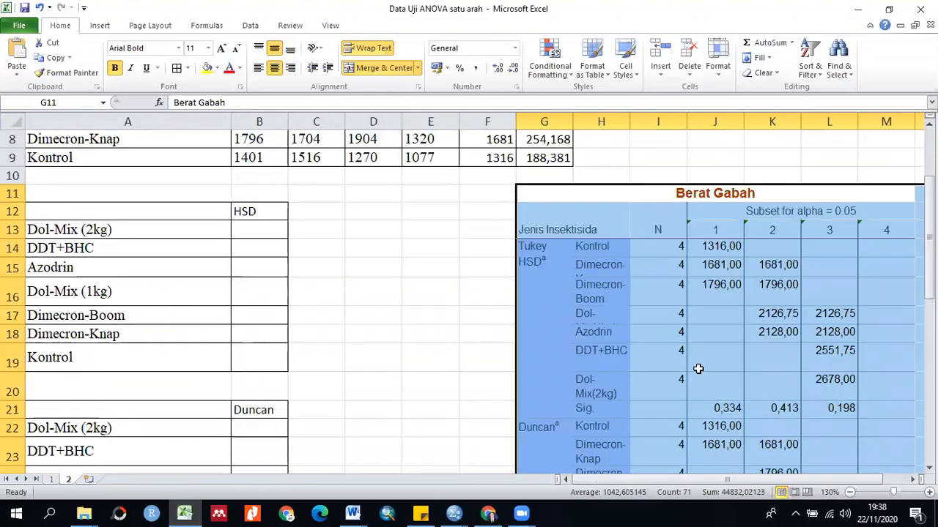
key("ctrl+z")
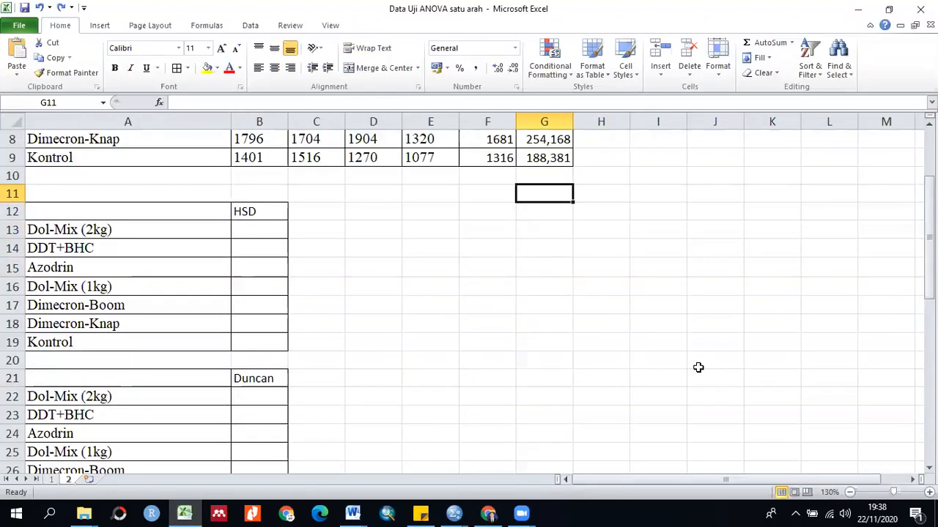
Paste the copied SPSS Homogeneous Subsets table at E12 on sheet 2 and examine its Tukey HSD subset columns.
left_click(412, 210)
key("ctrl+v")
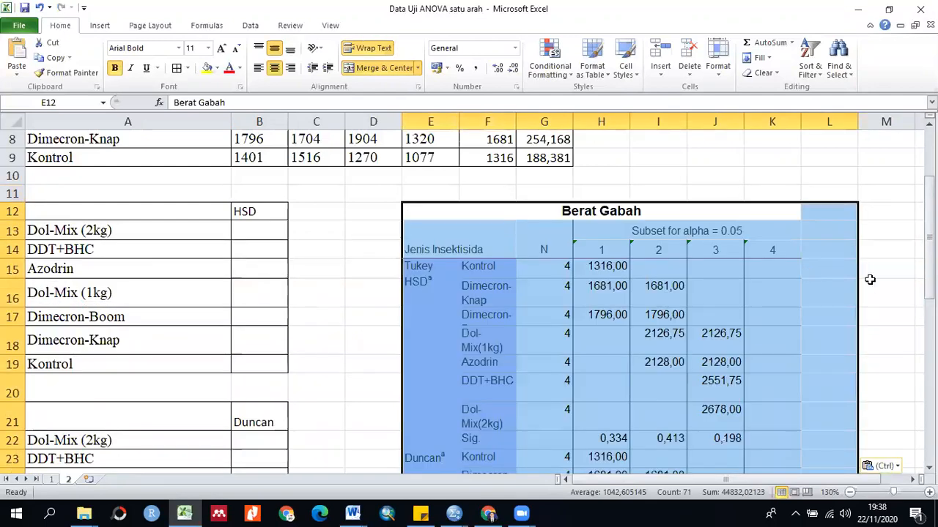
scroll(869, 280, "down", 1)
left_click(869, 279)
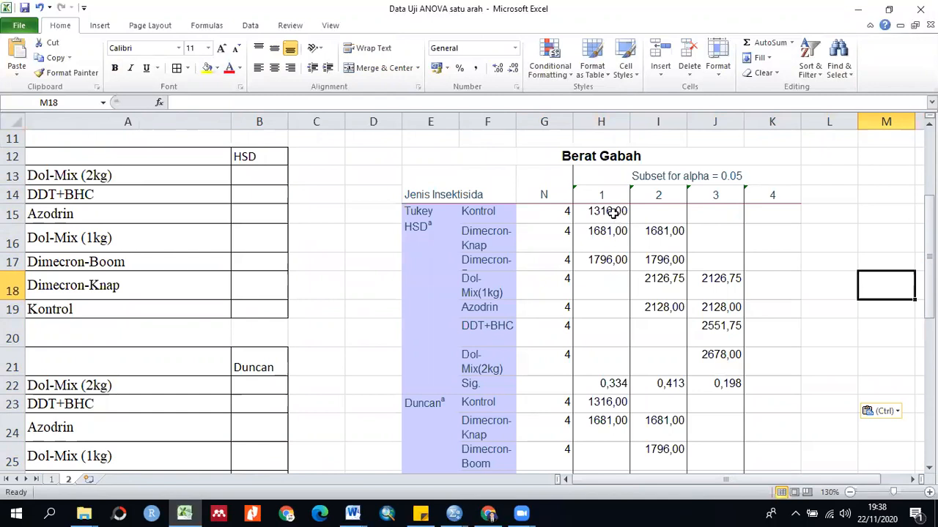
left_click_drag(614, 197, 703, 353)
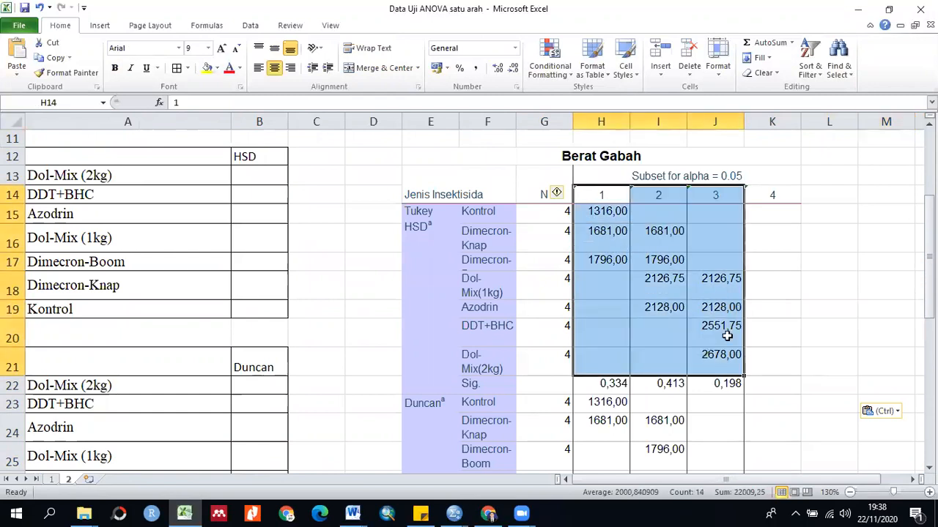
left_click(806, 254)
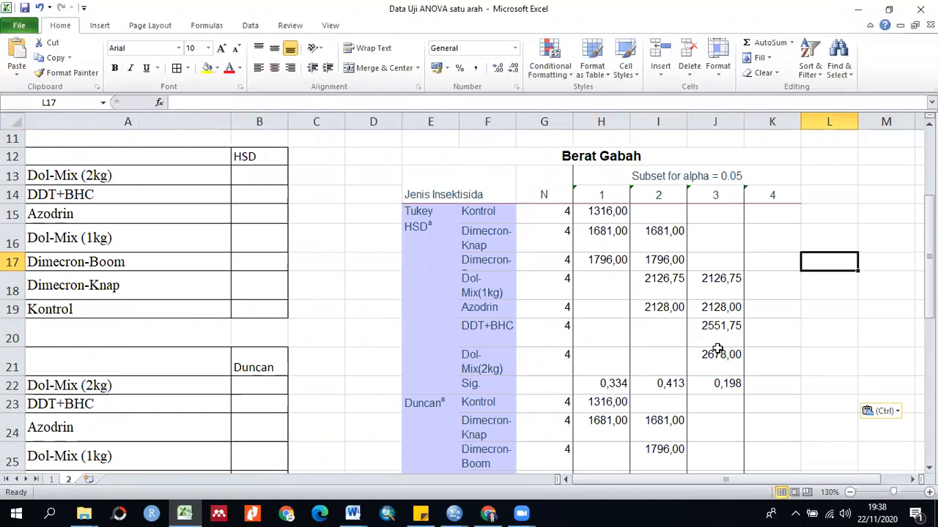
Relabel the subset headers of the pasted Berat Gabah table: a in J14, b in I14 and c in H14.
left_click(710, 193)
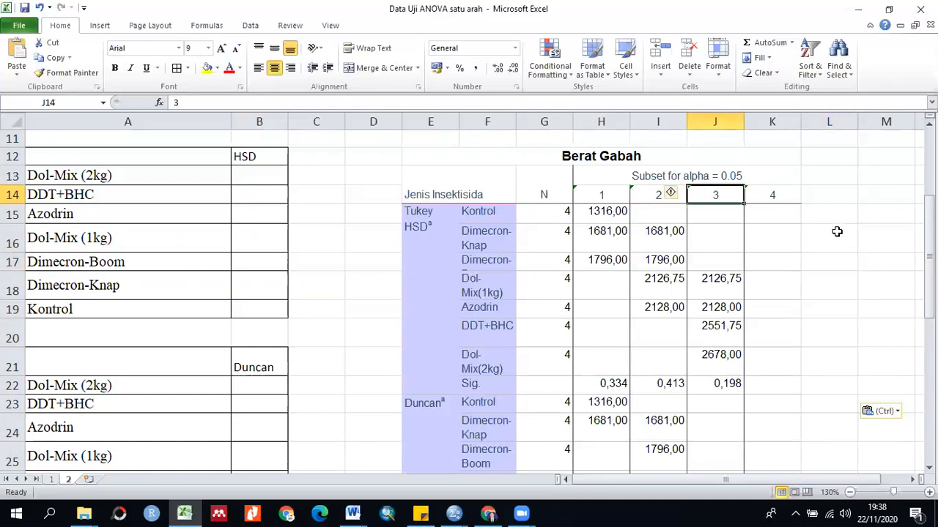
type("a")
left_click(790, 236)
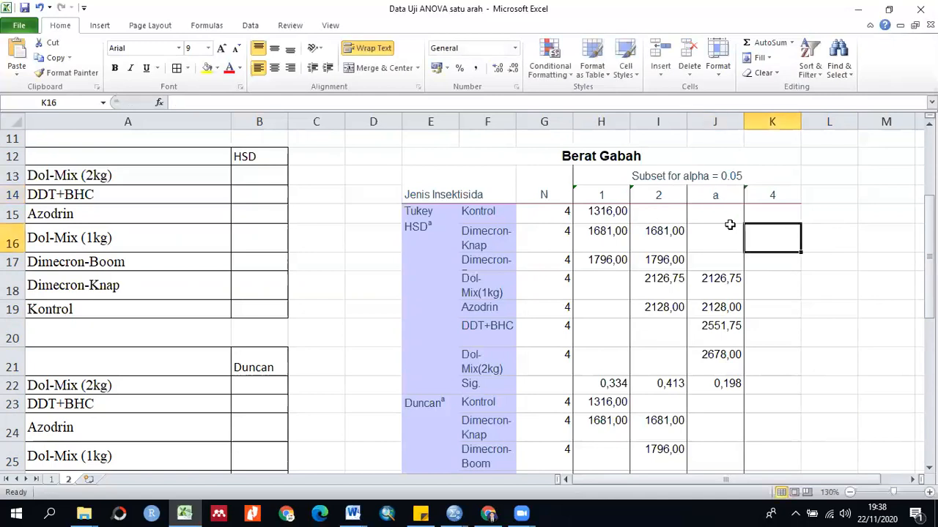
left_click(662, 194)
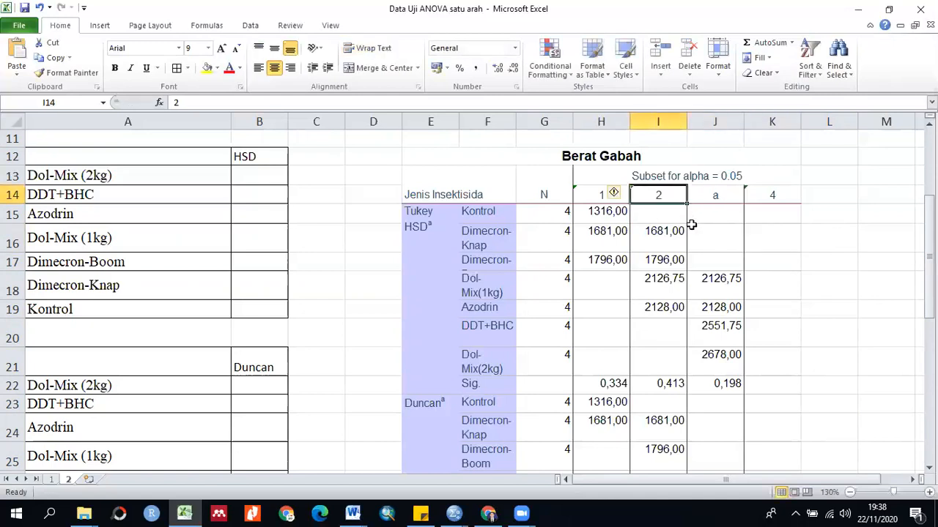
type("b")
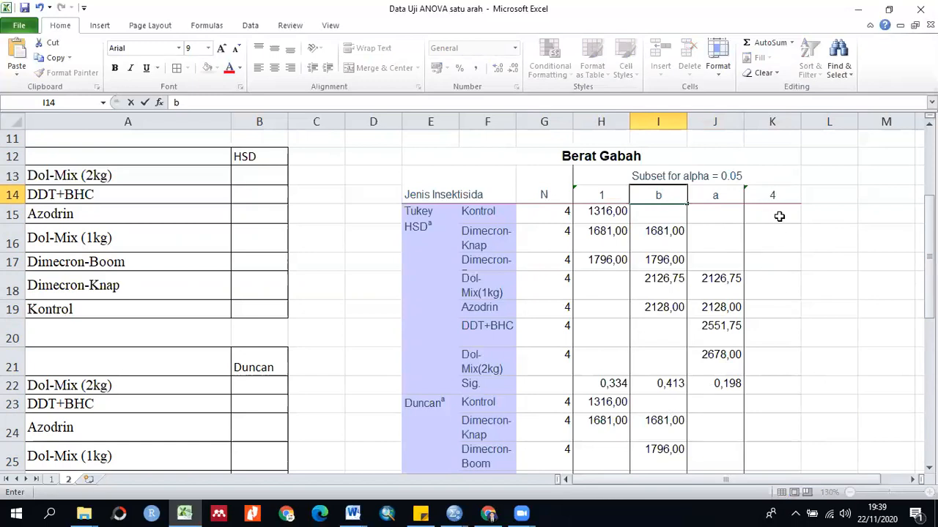
left_click(598, 191)
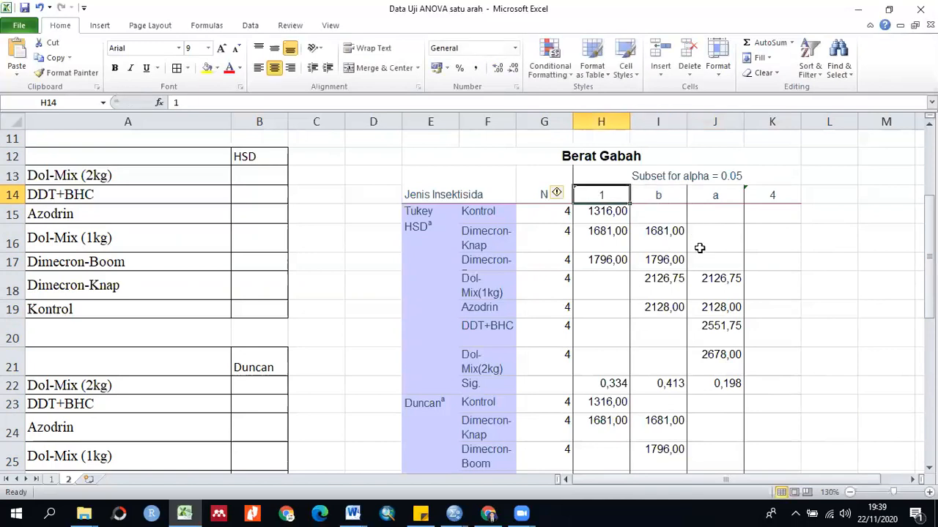
type("c")
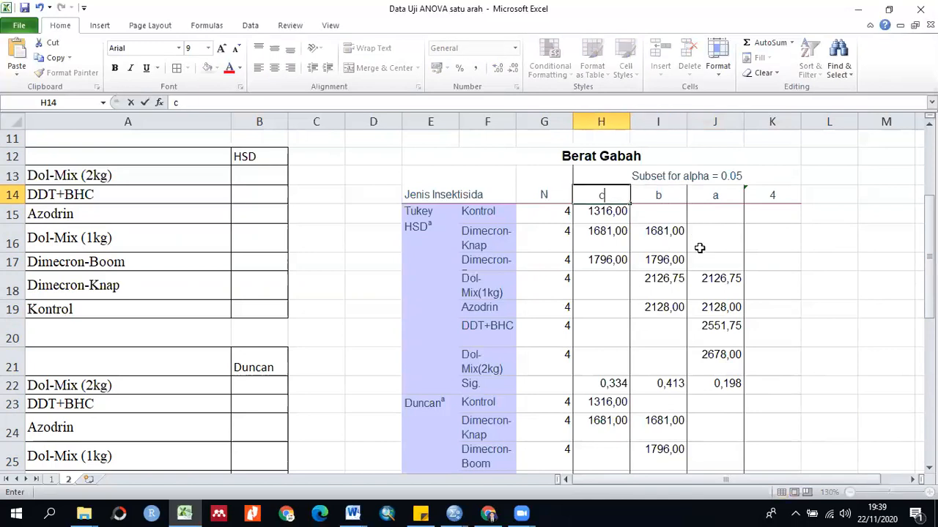
left_click(805, 246)
left_click_drag(715, 195, 596, 195)
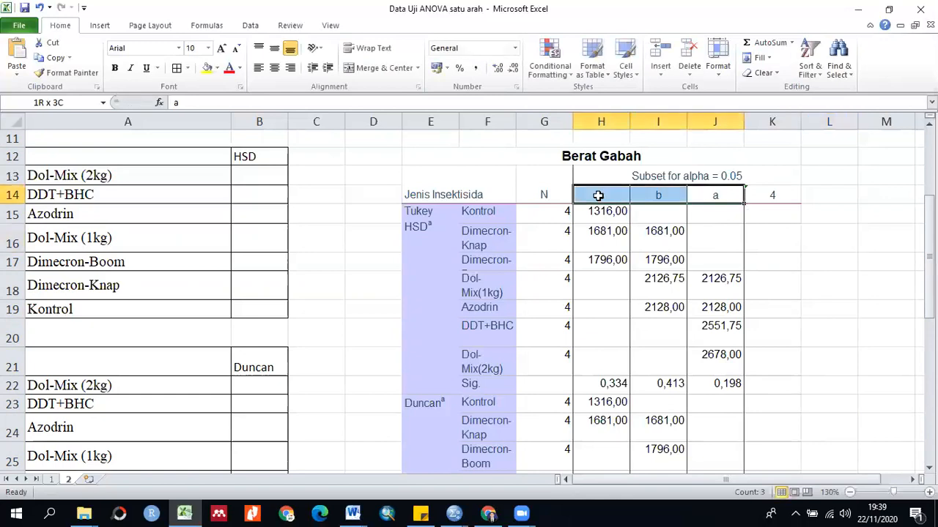
left_click(791, 247)
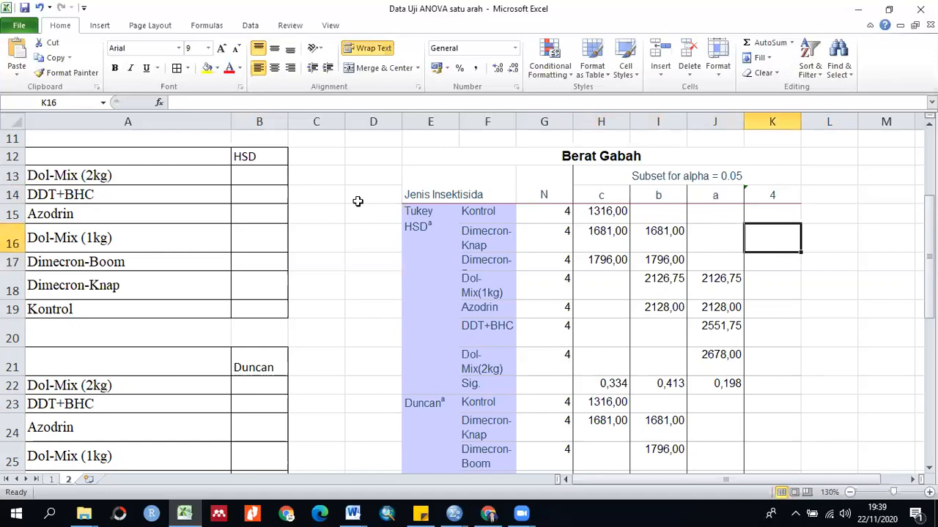
Enter the HSD letter a for Dol-Mix (2kg) in B13 and DDT+BHC in B14, based on their Tukey subset column.
left_click(277, 176)
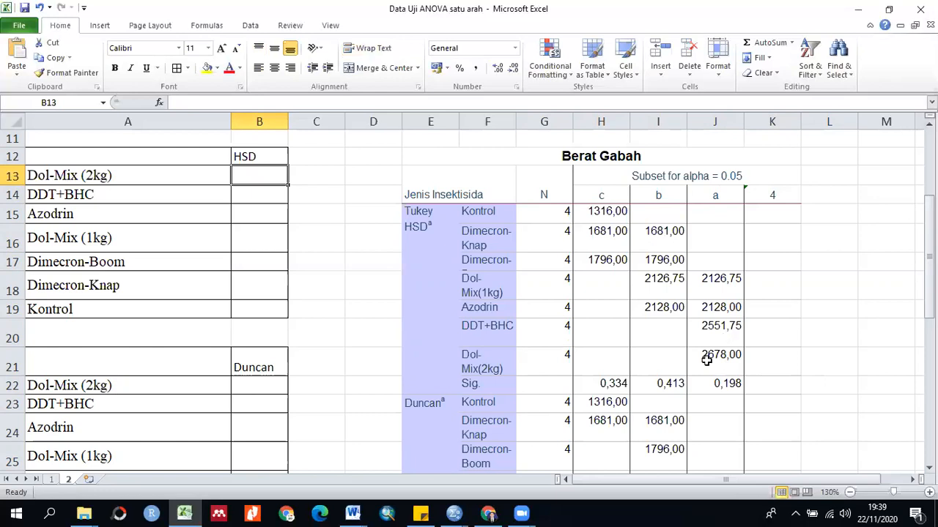
left_click(493, 368)
left_click(722, 364)
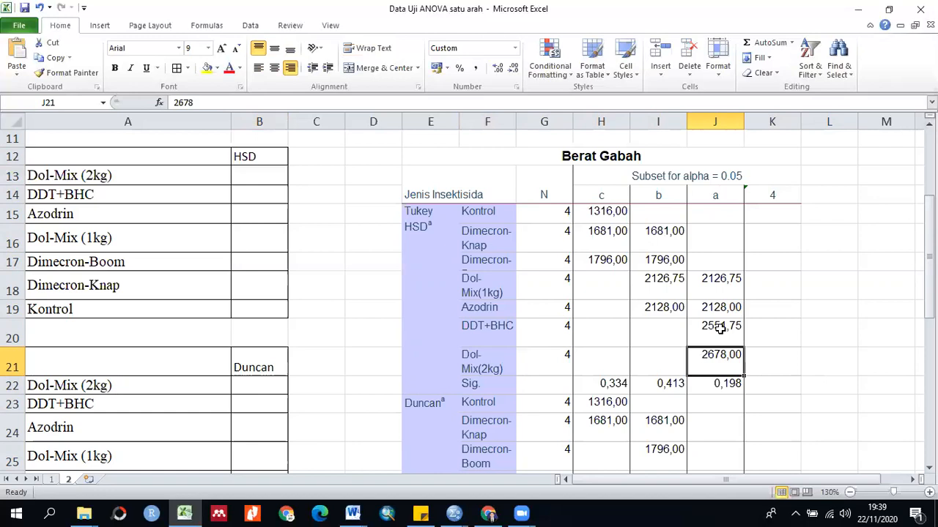
left_click(257, 173)
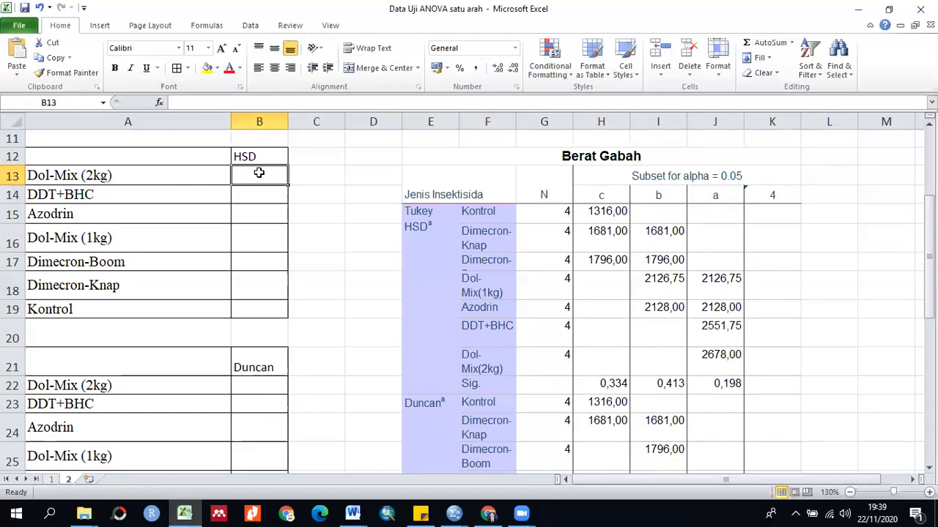
type("a")
key("Return")
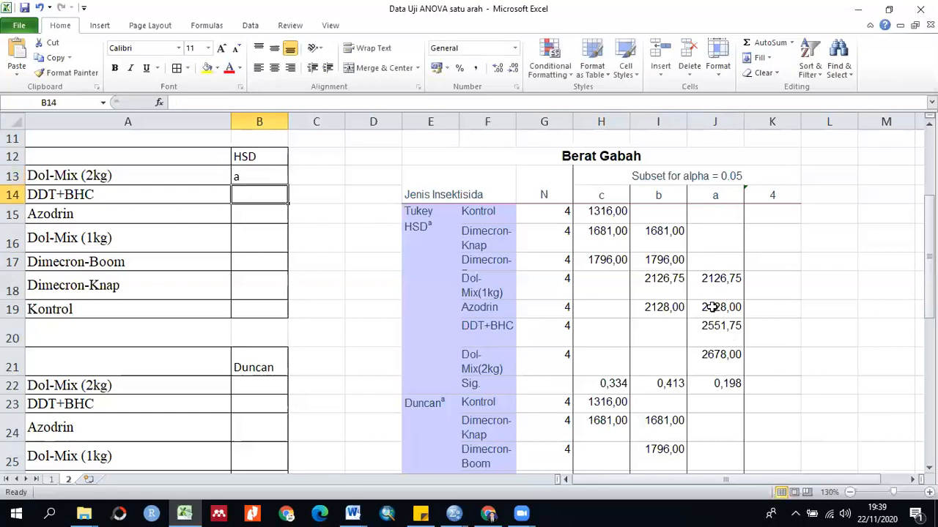
type("a")
key("Return")
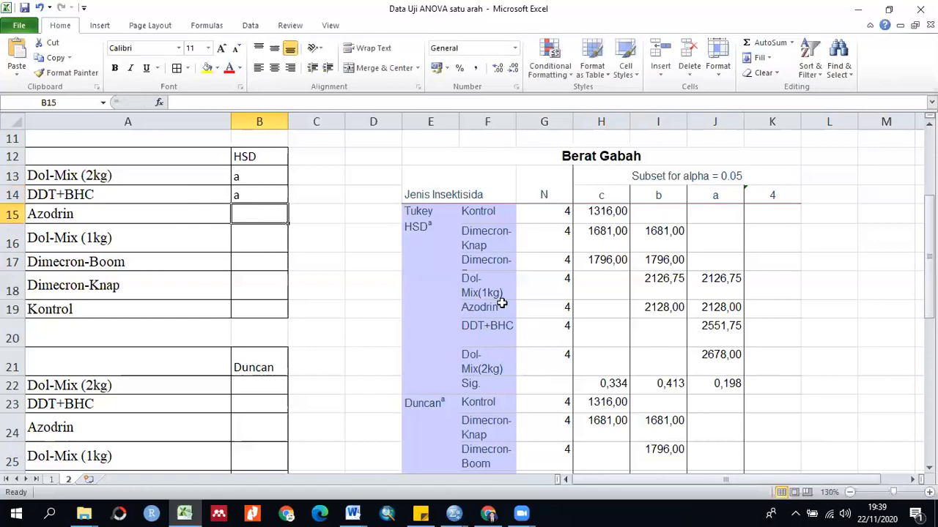
Enter the HSD letters ab for Azodrin in B15 and Dol-Mix (1kg) in B16, following their Tukey subset columns.
left_click(712, 309)
left_click(682, 311)
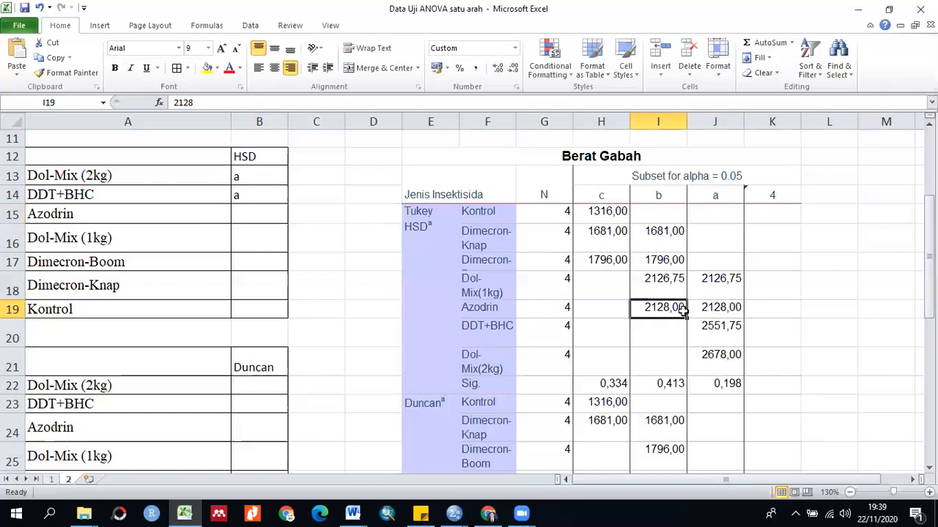
left_click(723, 313)
left_click(251, 212)
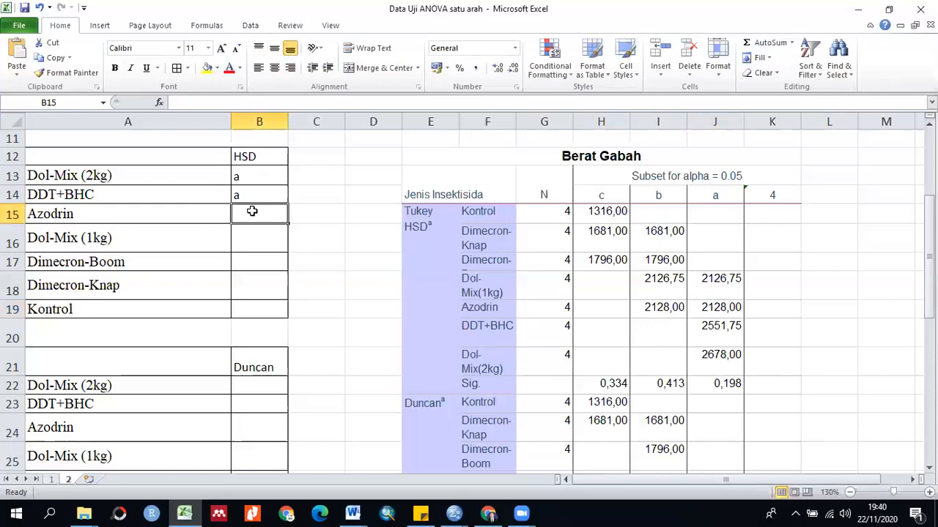
type("ab")
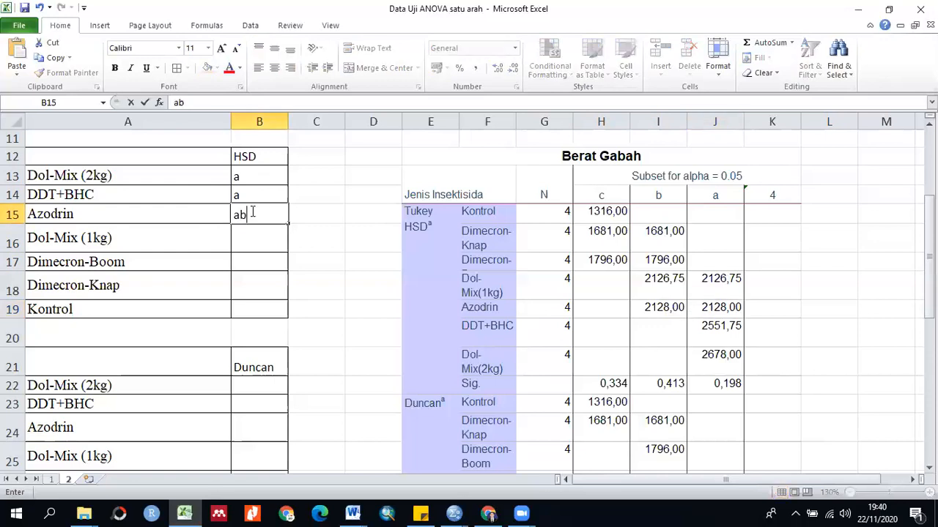
left_click(254, 235)
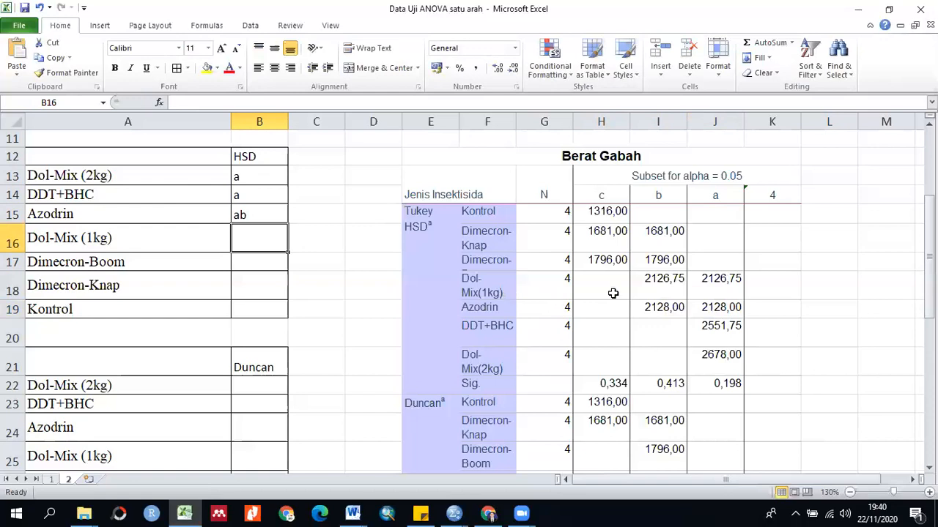
left_click(714, 285)
left_click(664, 282)
left_click(261, 240)
type("ab")
key("Return")
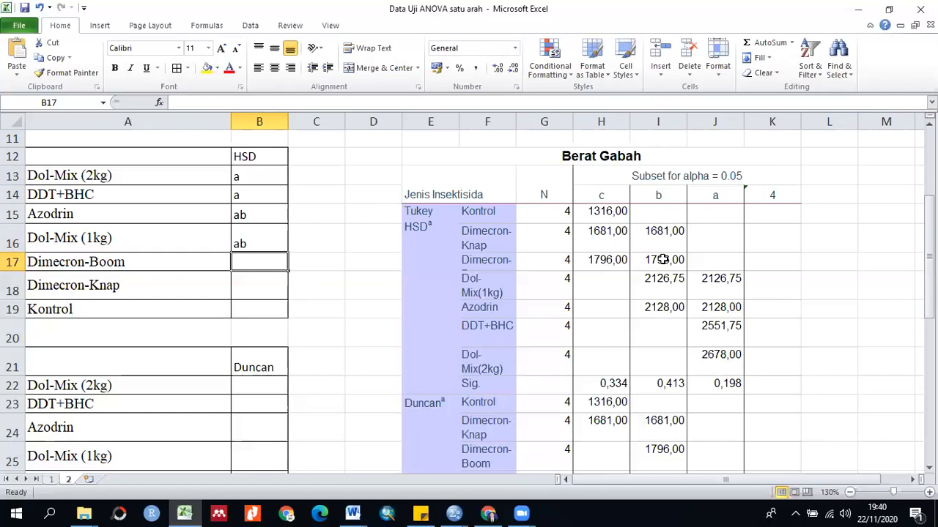
Enter the HSD letters bc for Dimecron-Boom in B17, following its Tukey subset columns.
left_click(662, 260)
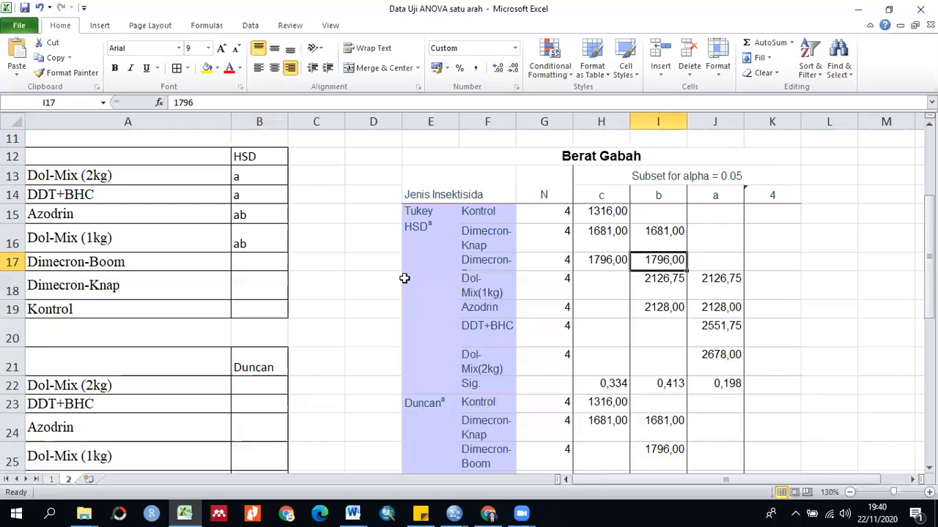
left_click(259, 262)
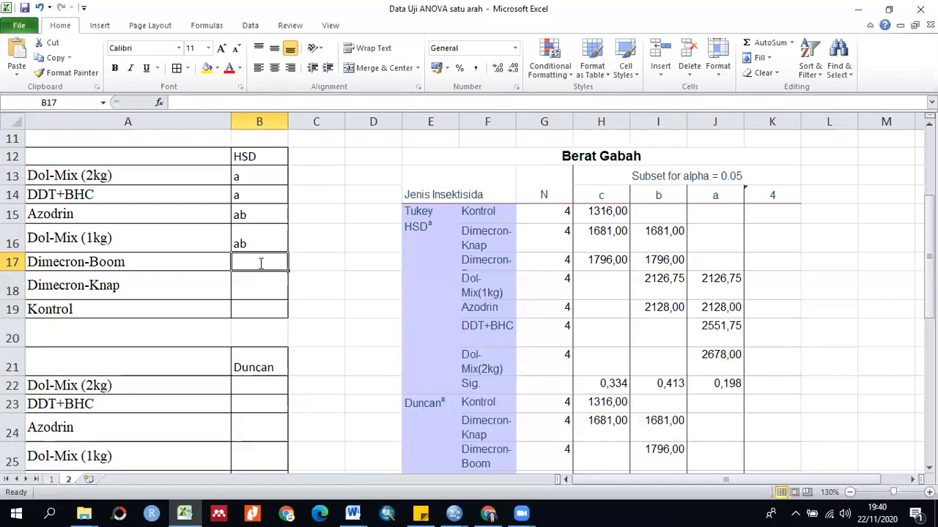
type("bc")
left_click(259, 280)
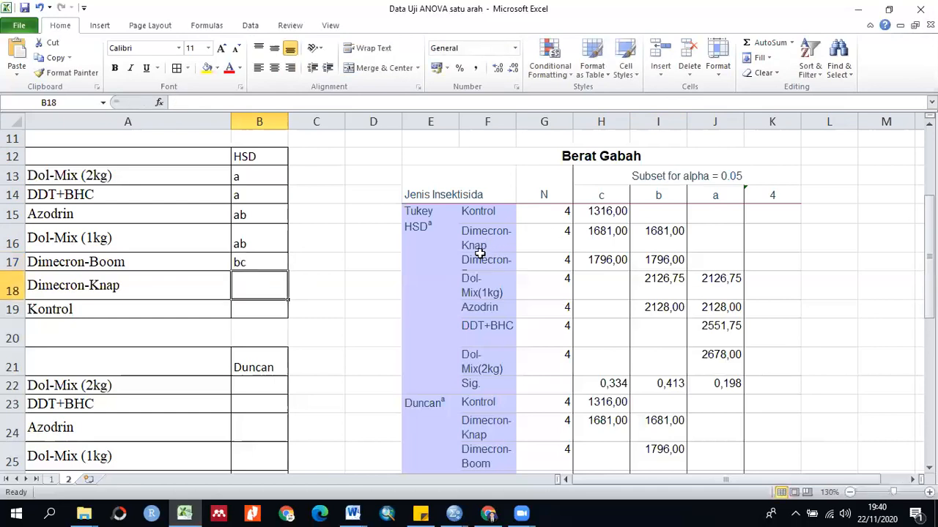
Complete the HSD column with bc for Dimecron-Knap in B18 and c for Kontrol in B19.
left_click(657, 239)
left_click(602, 236)
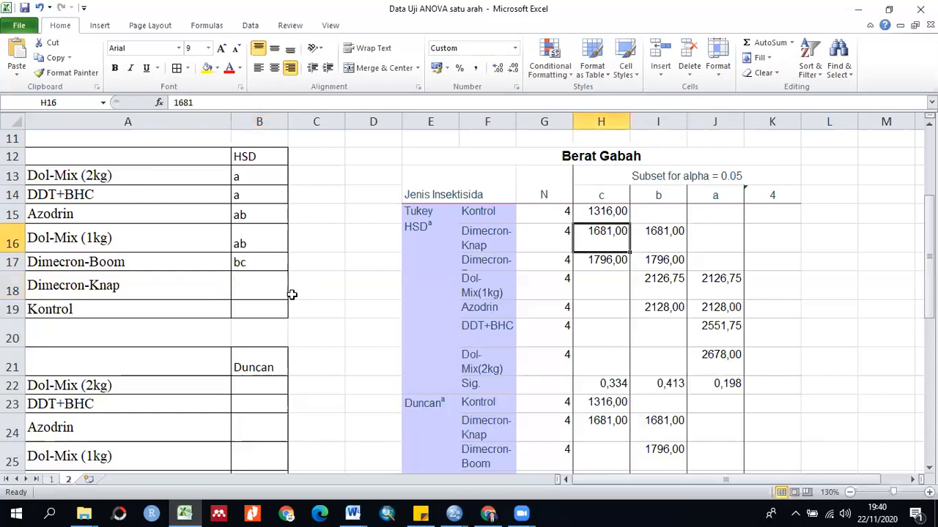
left_click(253, 282)
type("bc")
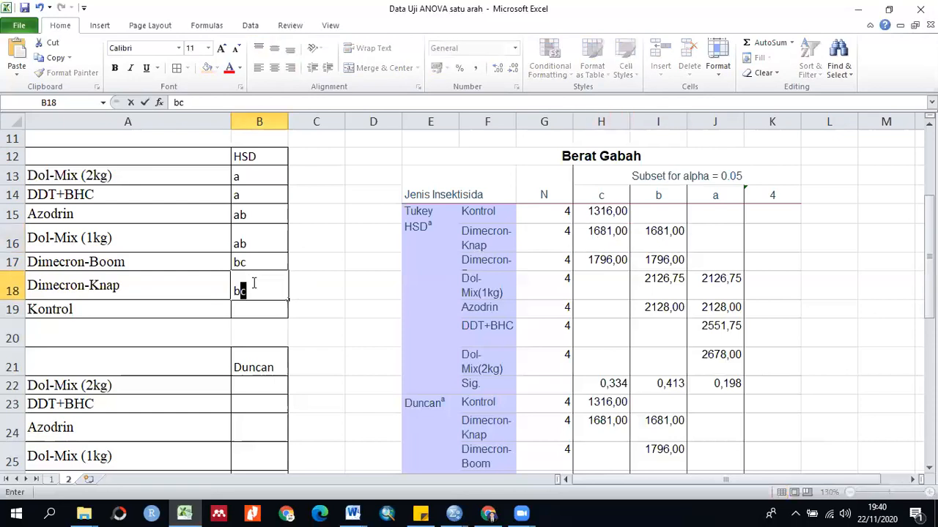
key("Return")
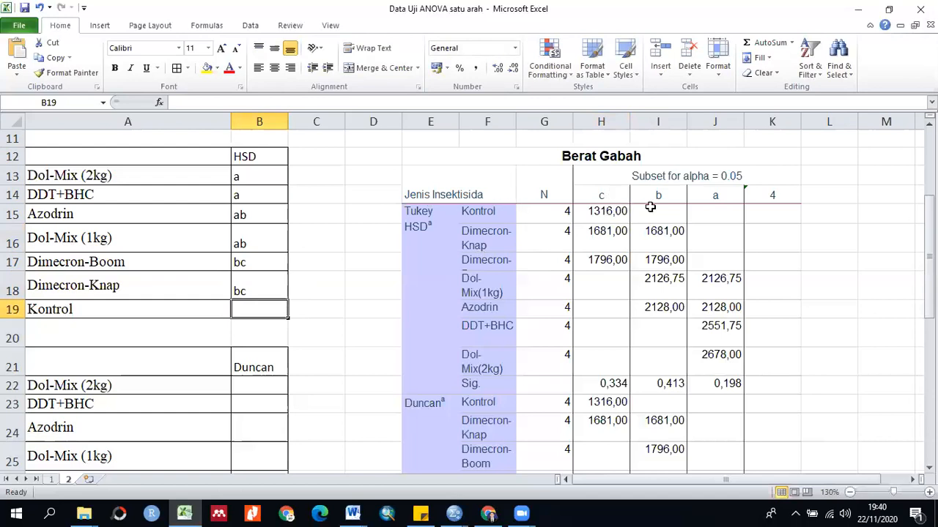
type("c")
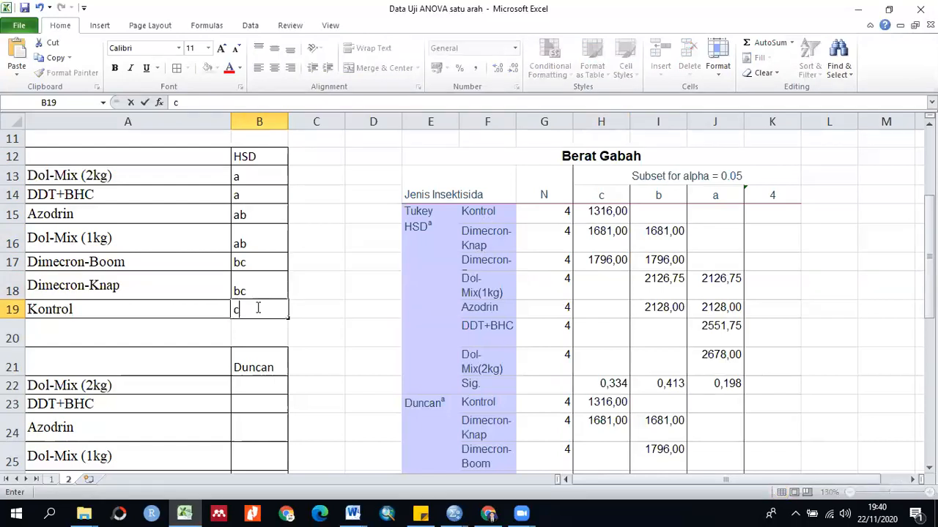
key("Return")
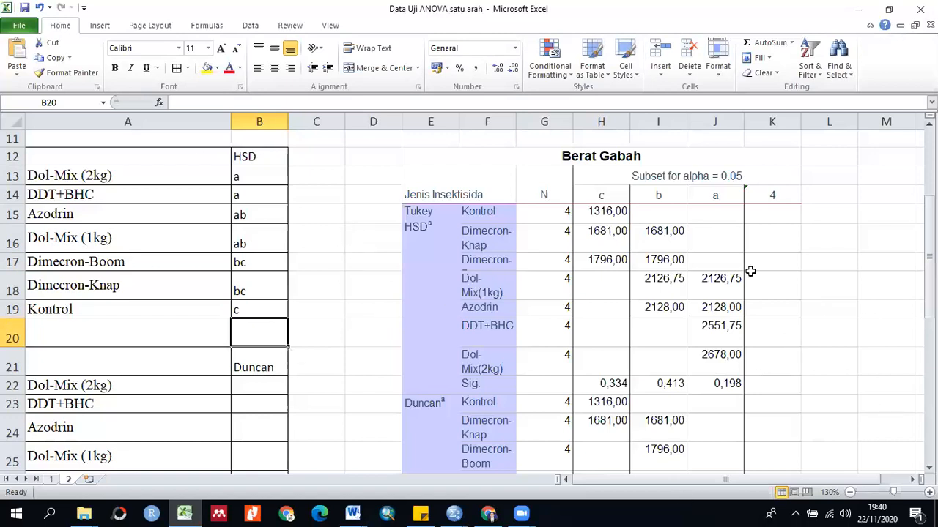
Review the HSD letters in B13:B19 from Kontrol up to Dol-Mix (2kg), and look over the Duncan rows below.
left_click_drag(268, 167, 249, 317)
left_click(249, 335)
left_click(331, 266)
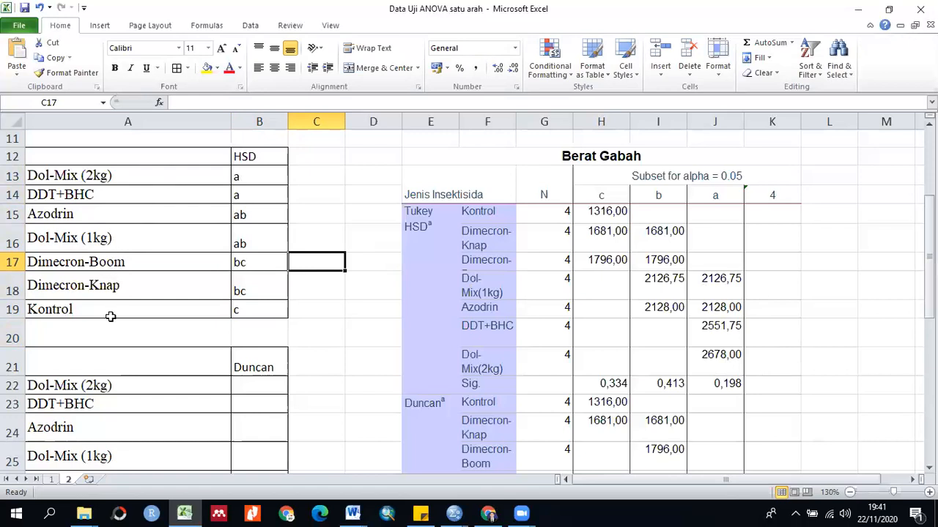
left_click(249, 306)
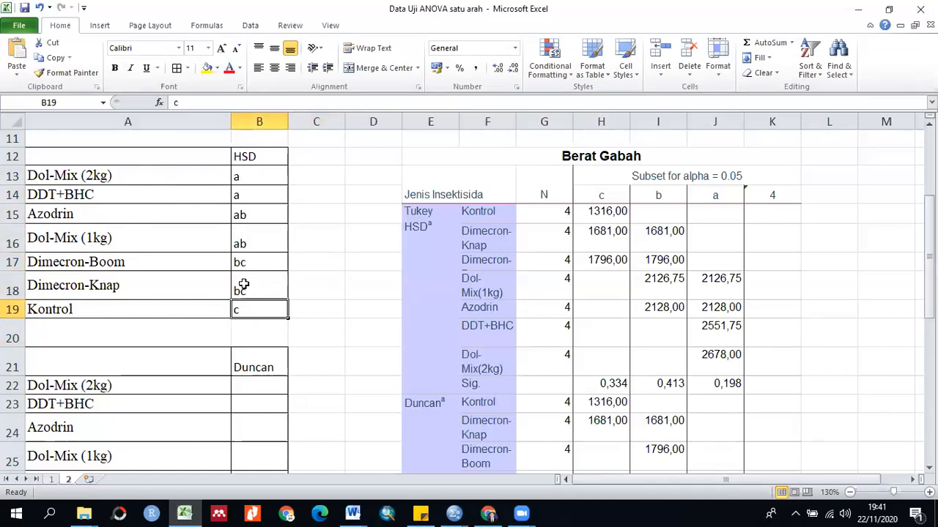
key("Up")
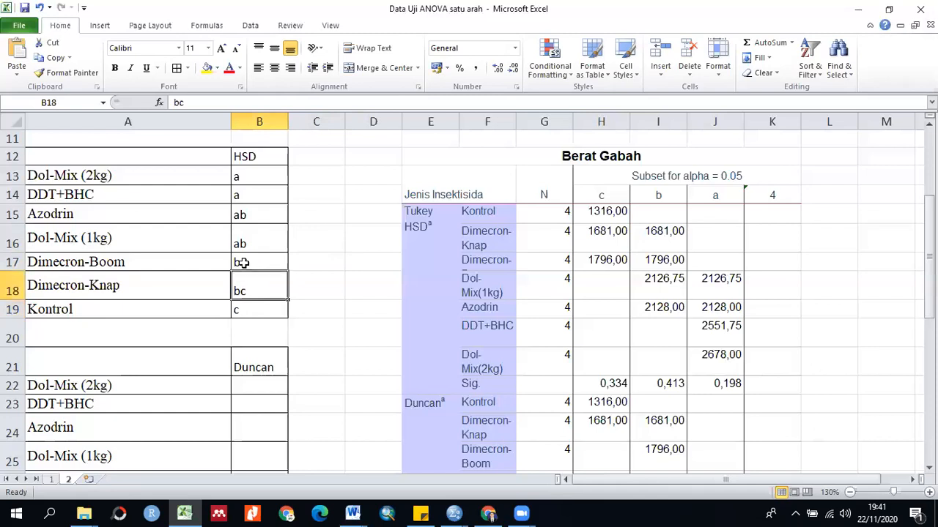
left_click(242, 262)
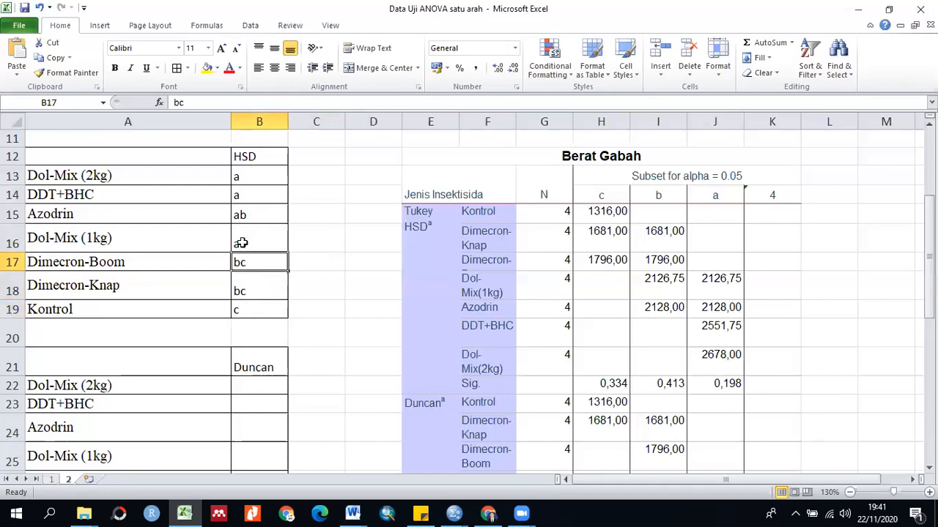
key("Up")
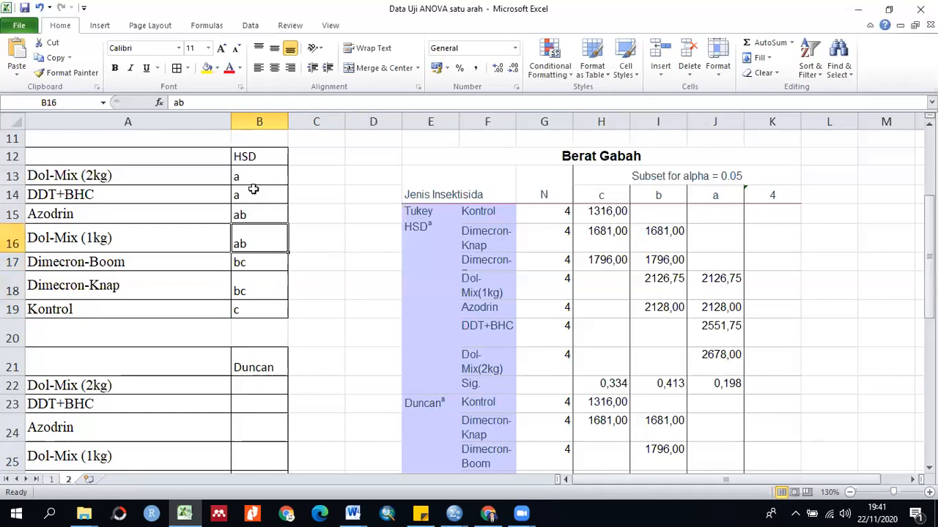
key("Up")
key("Up")
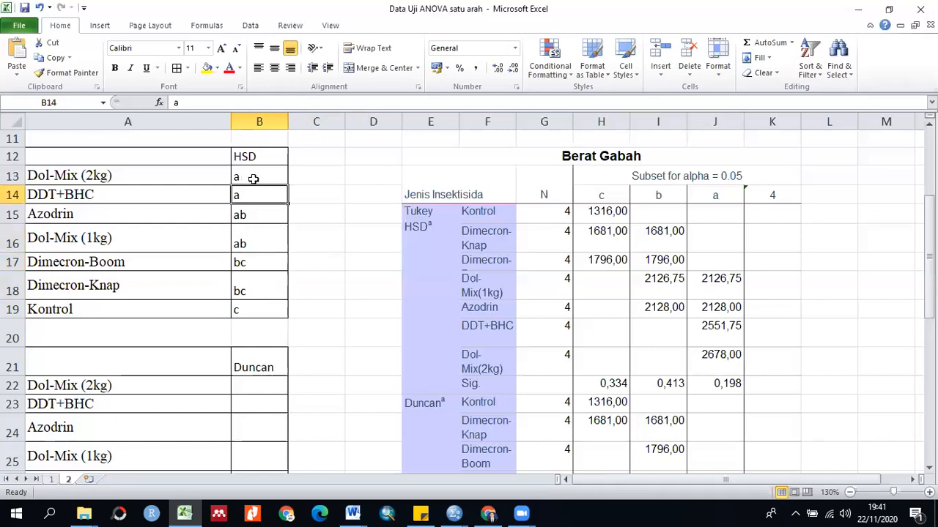
key("Up")
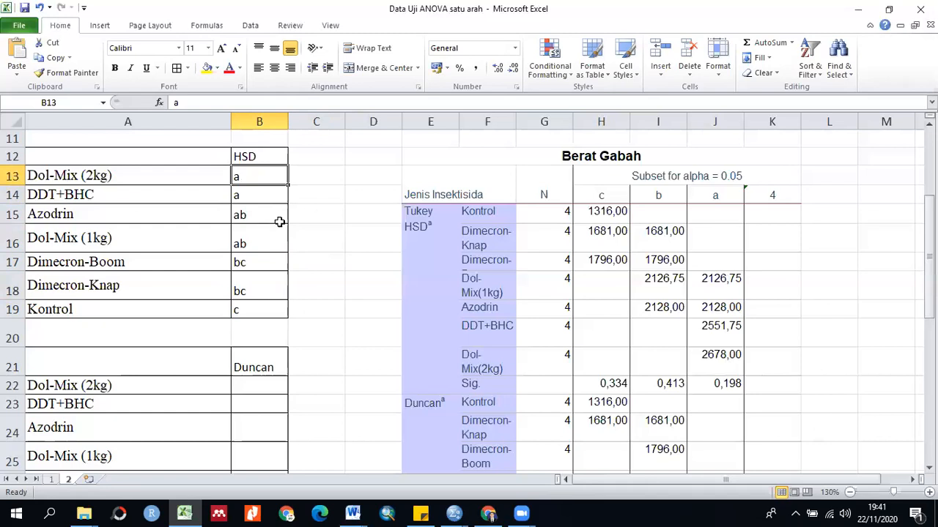
scroll(389, 242, "down", 2)
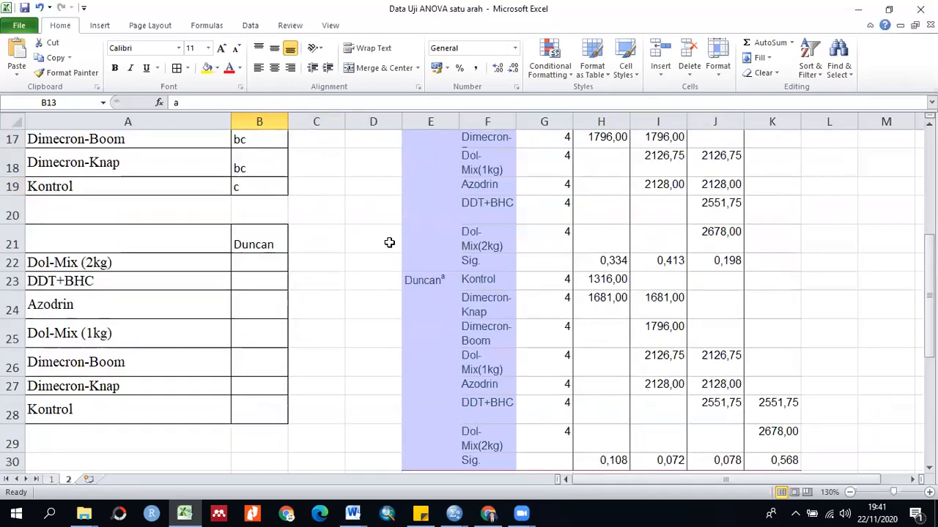
scroll(389, 243, "down", 1)
scroll(604, 285, "up", 3)
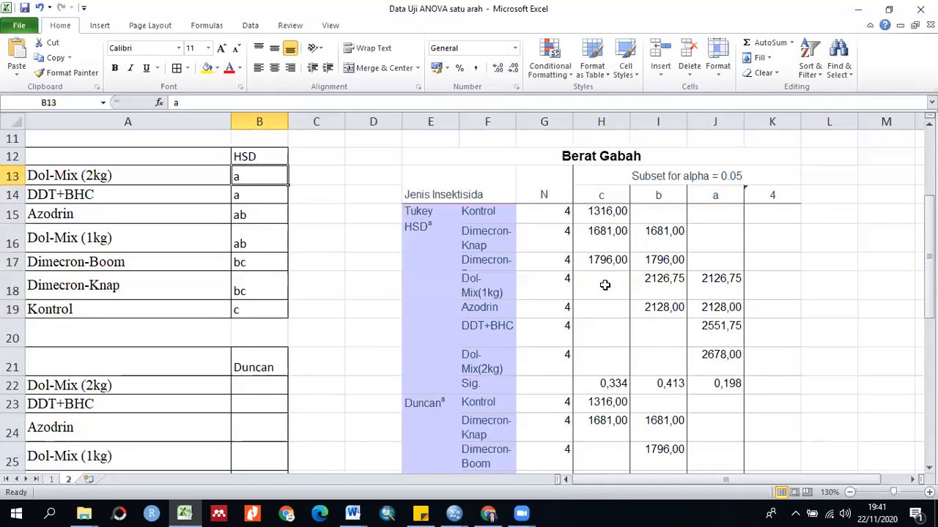
Relabel the four subset column headers for the Duncan test: a in K14, b in J14, c in I14 and d in H14.
scroll(710, 256, "down", 2)
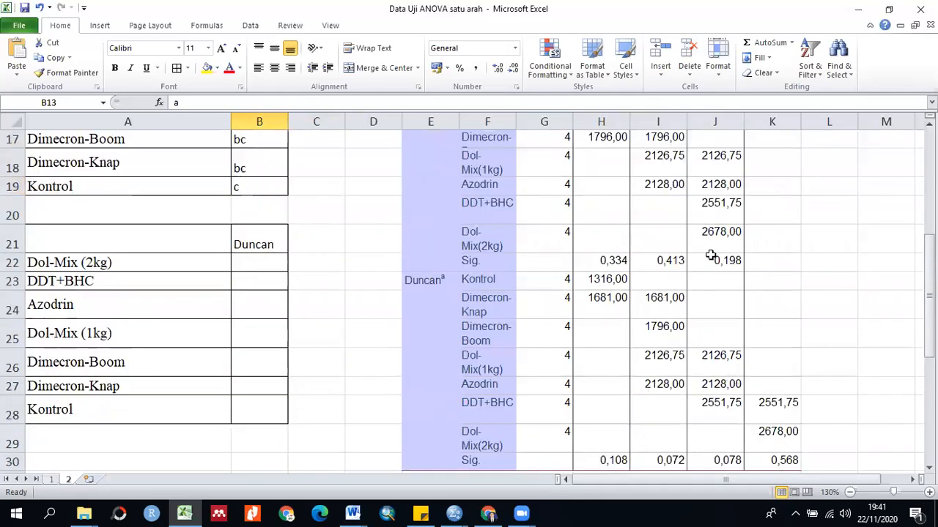
scroll(712, 260, "up", 2)
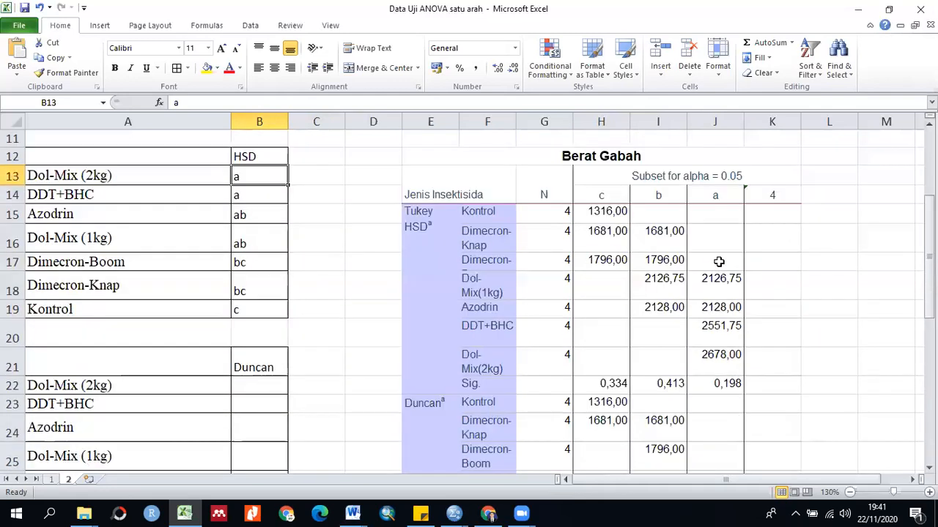
scroll(758, 216, "down", 2)
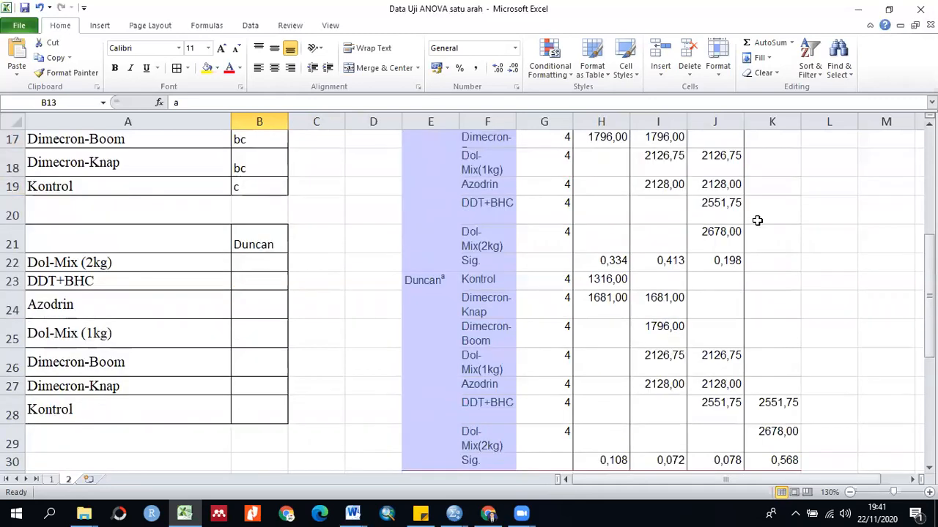
scroll(762, 337, "down", 1)
scroll(791, 408, "up", 2)
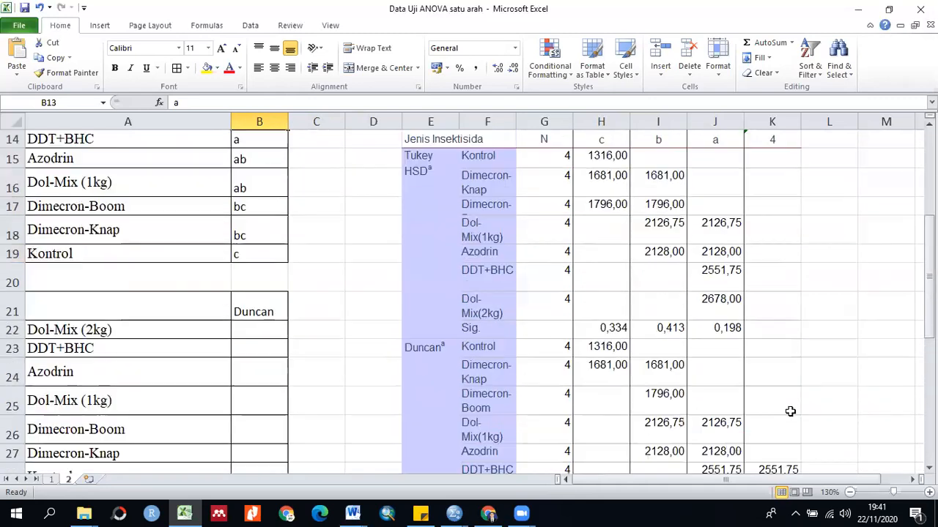
scroll(790, 396, "up", 2)
left_click(773, 250)
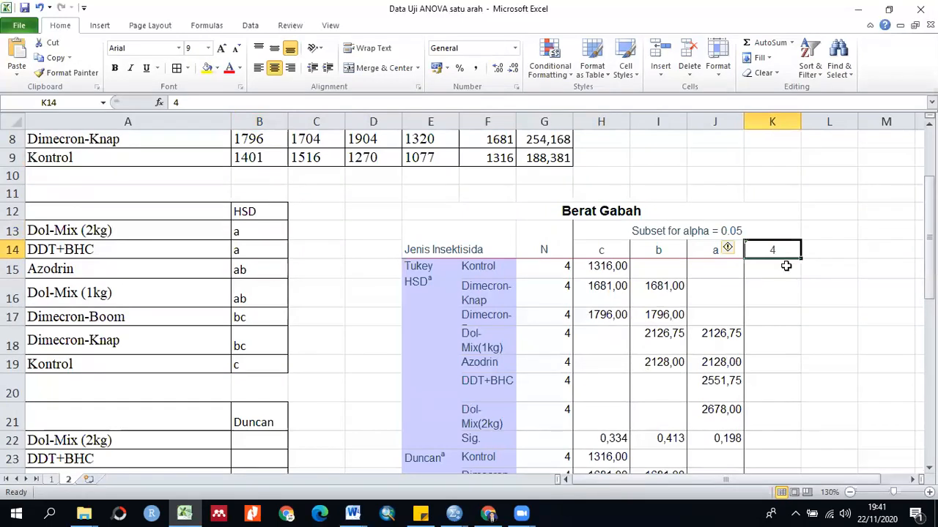
type("a")
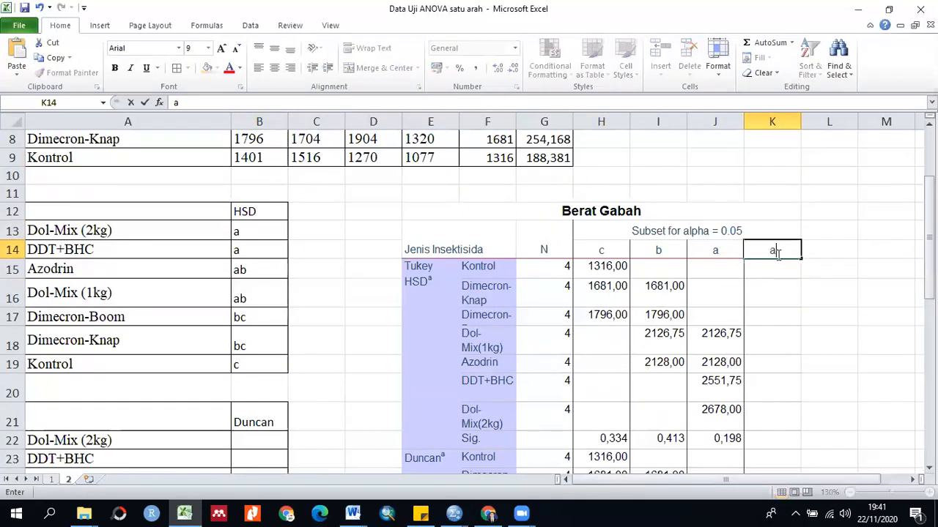
left_click(720, 247)
type("b")
left_click(661, 250)
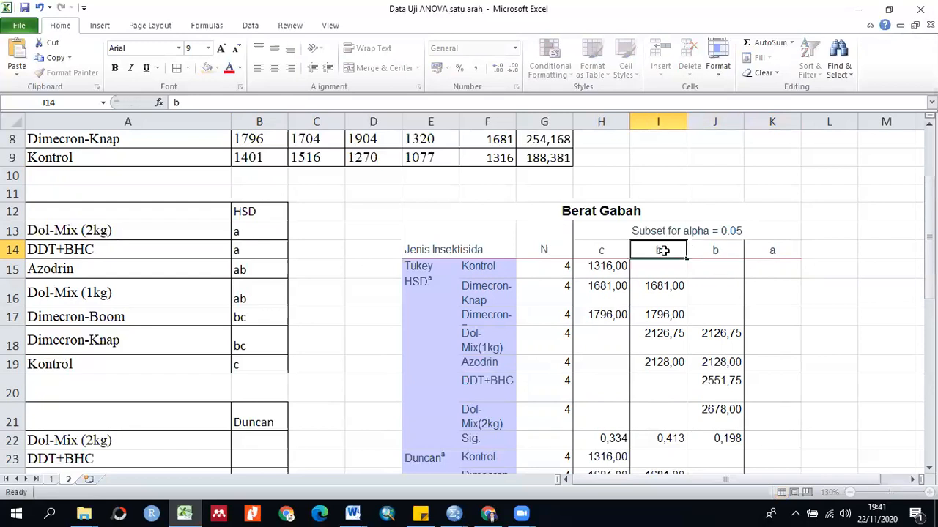
type("c")
left_click(613, 251)
type("d")
left_click(839, 289)
Enter the Duncan letters a for Dol-Mix (2kg) in B22 and ab for DDT+BHC in B23, following their Duncan subset columns.
scroll(843, 289, "down", 3)
scroll(842, 289, "down", 1)
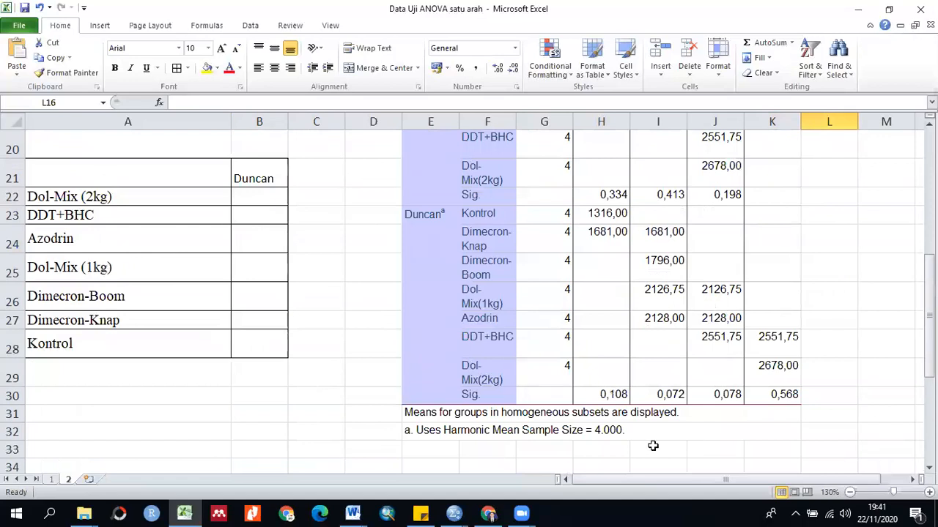
left_click(772, 368)
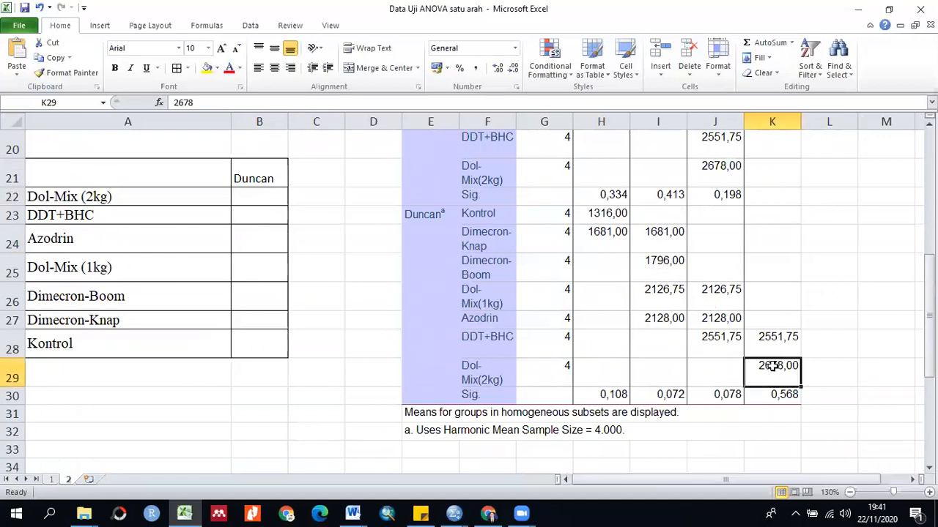
left_click(270, 201)
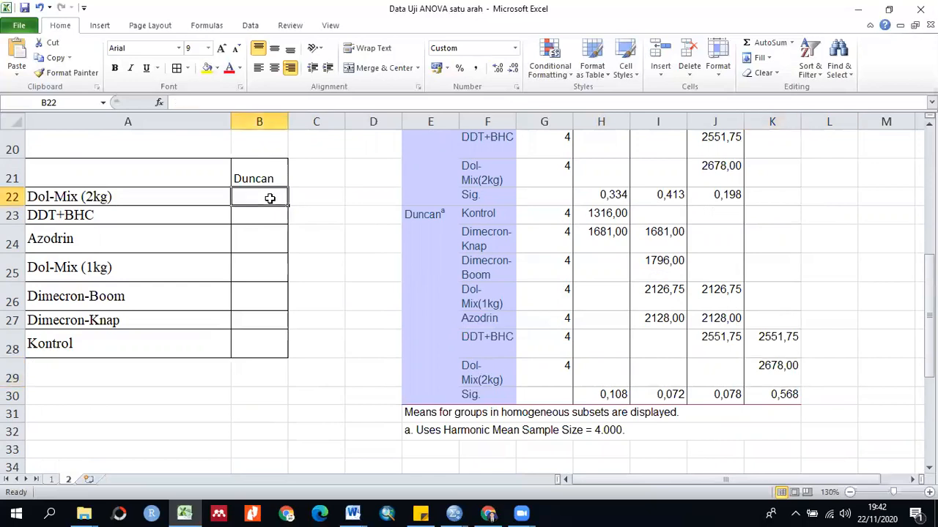
type("a")
key("Return")
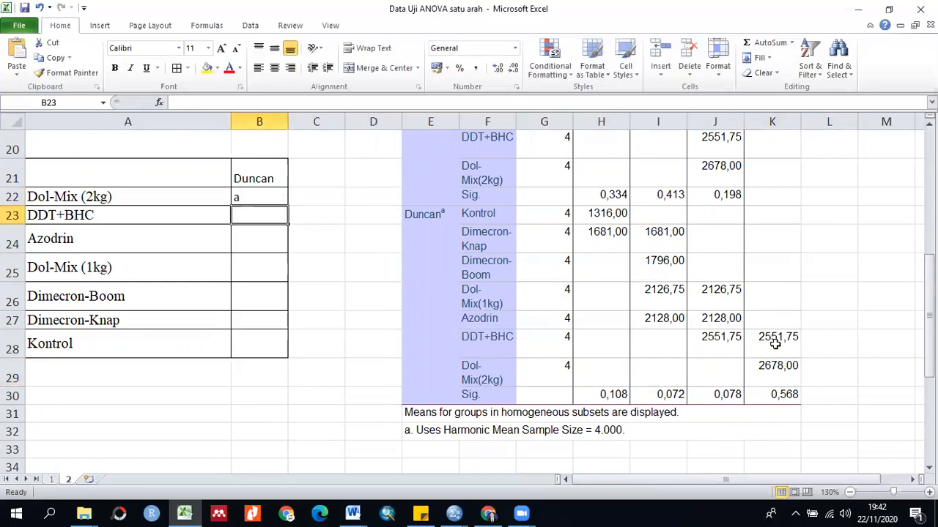
type("ab")
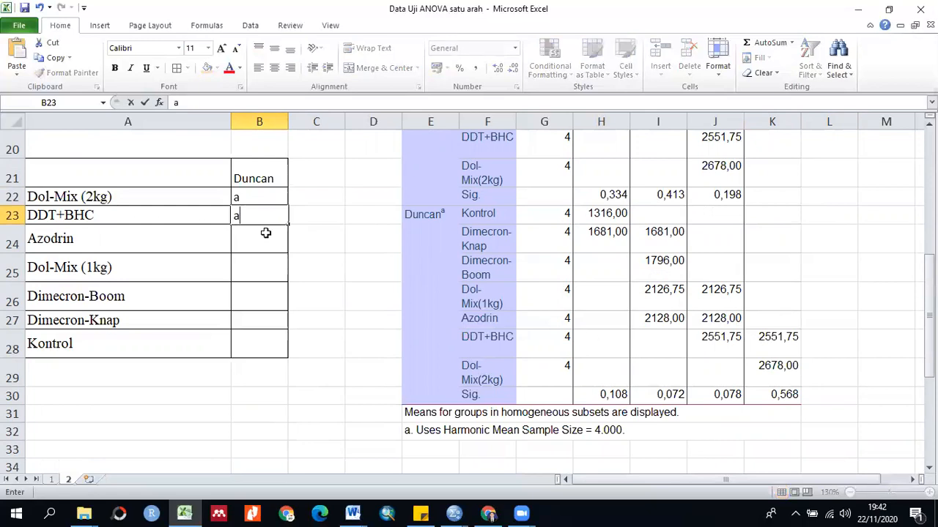
left_click(764, 338)
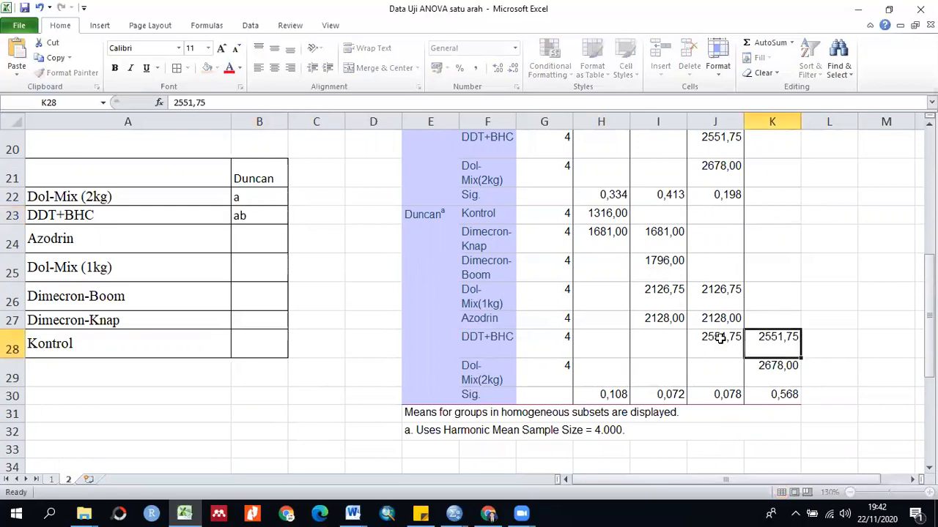
left_click(721, 339)
scroll(753, 292, "up", 3)
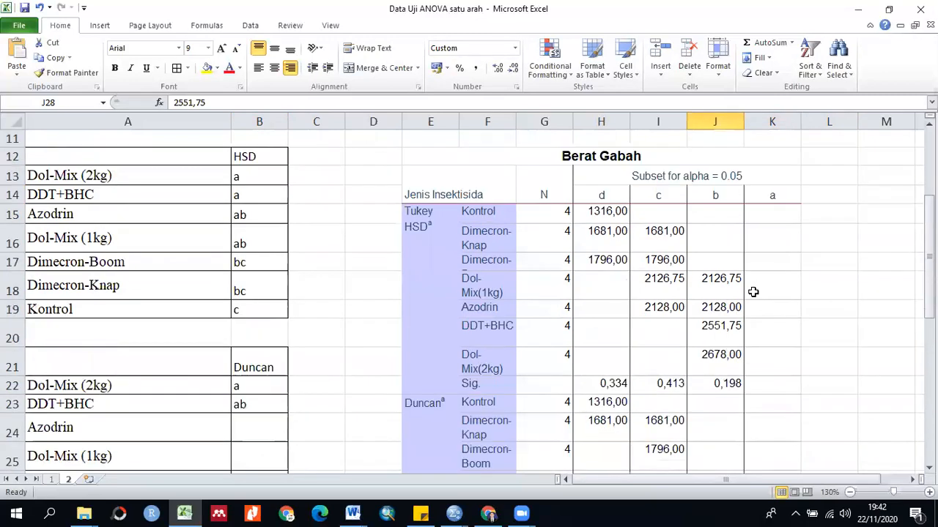
scroll(724, 321, "down", 3)
Enter the Duncan letters bc for Azodrin in B24, following its Duncan subset columns.
left_click(262, 252)
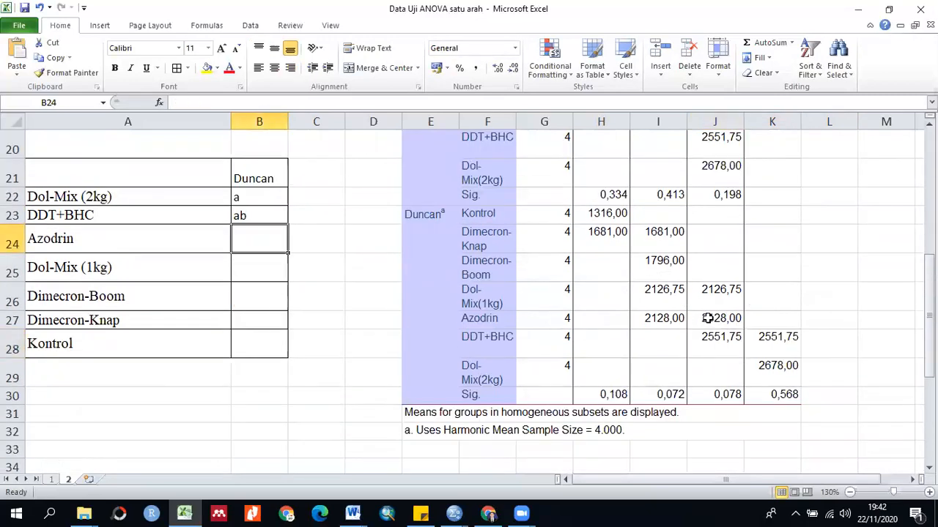
left_click(662, 323)
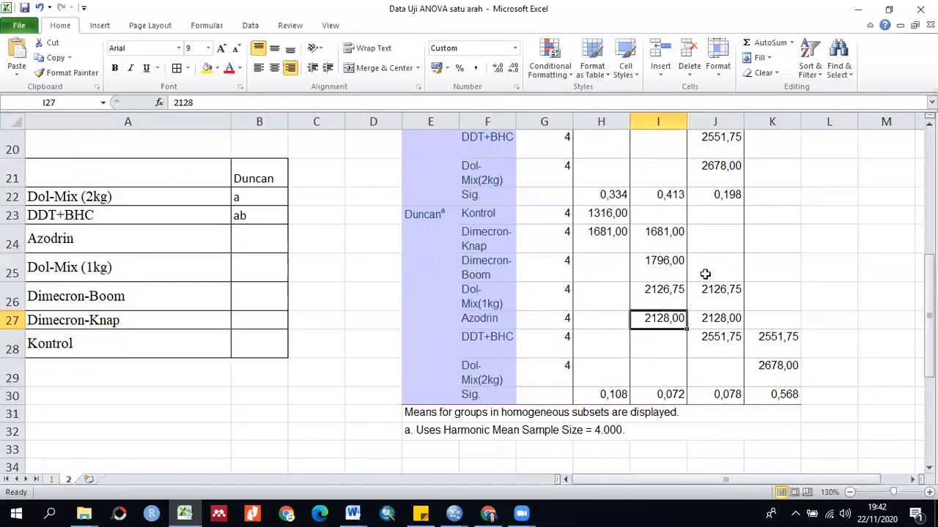
scroll(714, 330, "up", 2)
scroll(561, 310, "down", 2)
key("Right")
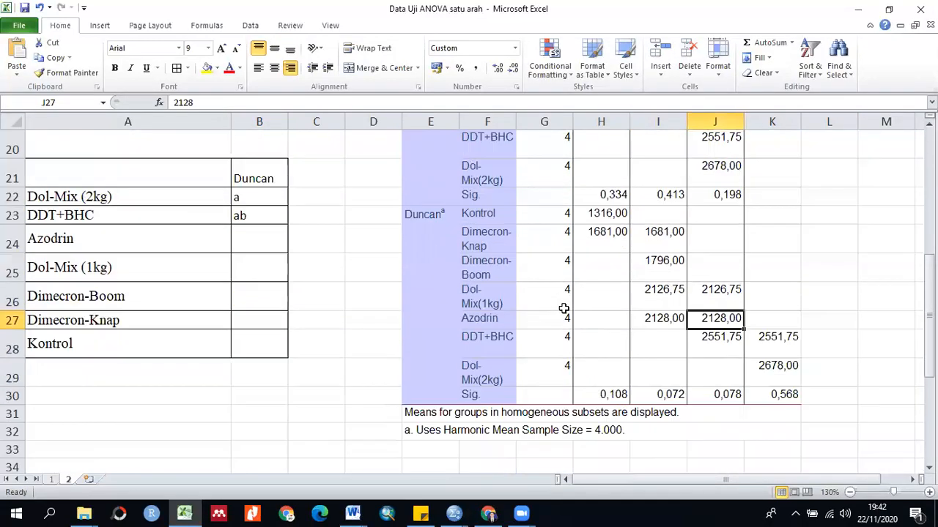
left_click(256, 243)
type("b")
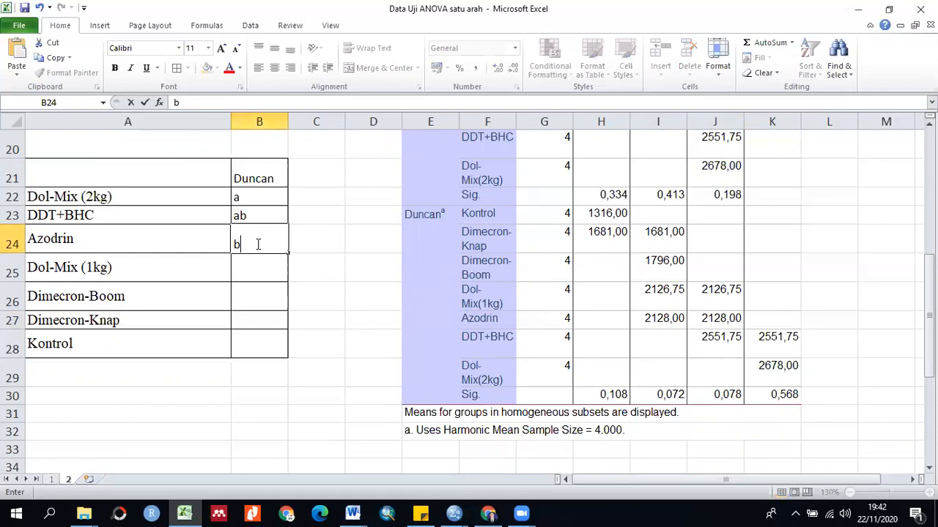
type("c")
key("Return")
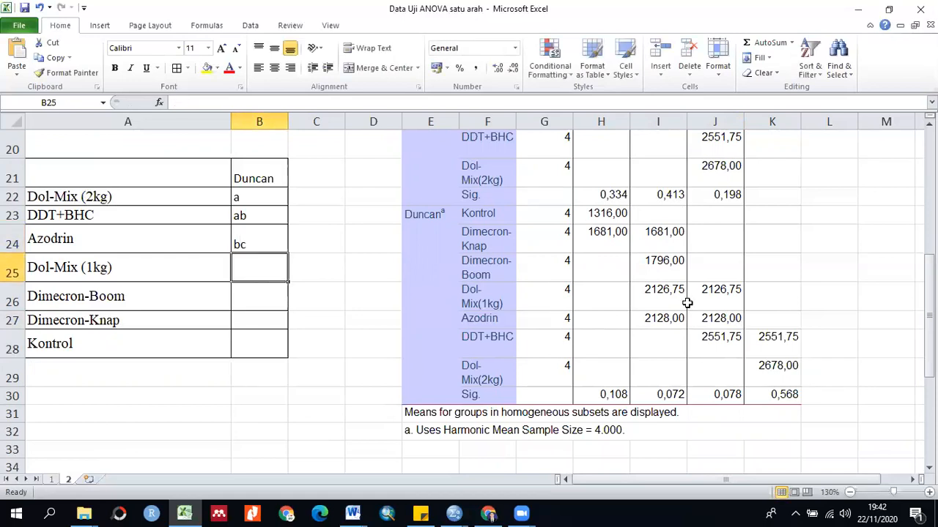
Enter the Duncan letters bc for Dol-Mix (1kg) in B25 and c for Dimecron-Boom in B26.
left_click(662, 293)
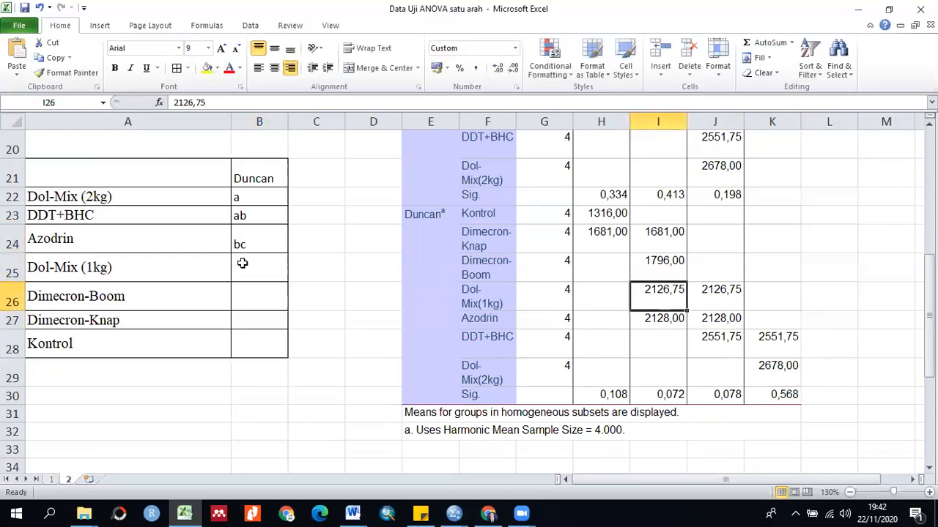
left_click(242, 264)
type("bc")
left_click(646, 265)
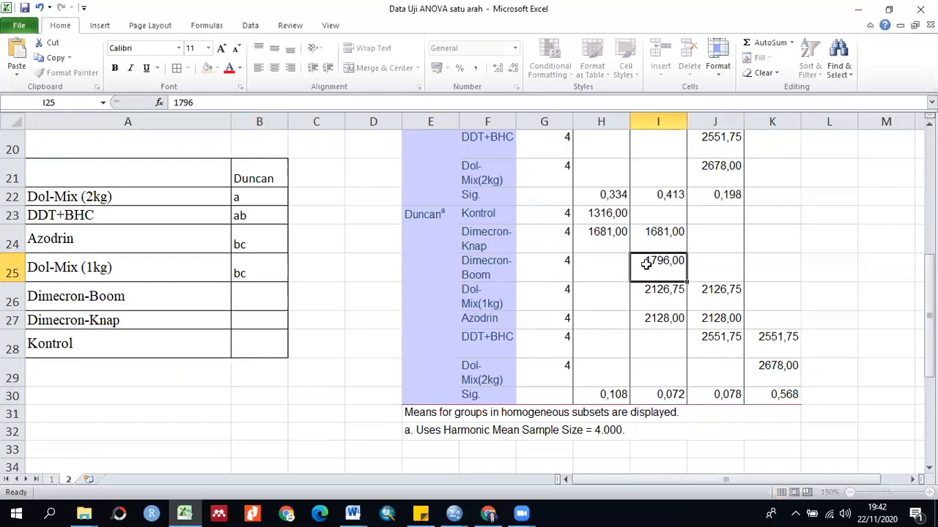
scroll(301, 311, "up", 1)
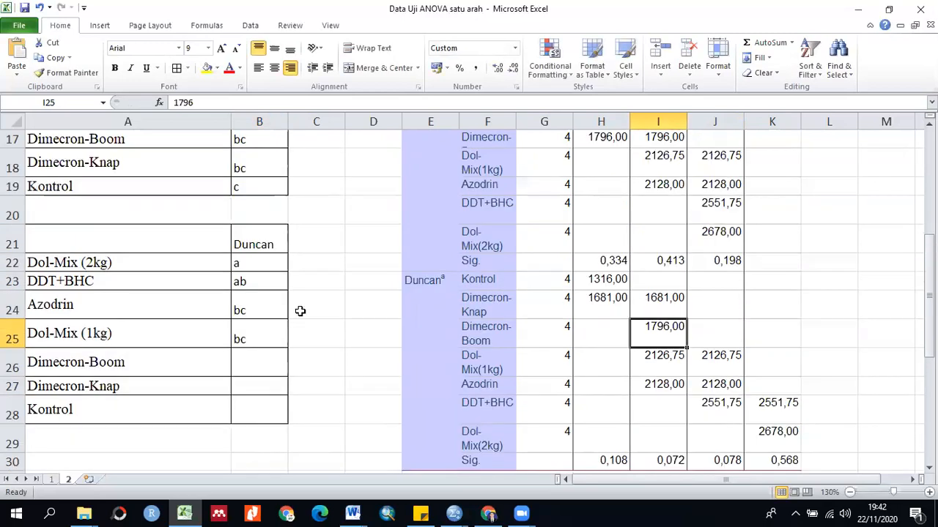
left_click(243, 363)
type("c")
left_click(692, 383)
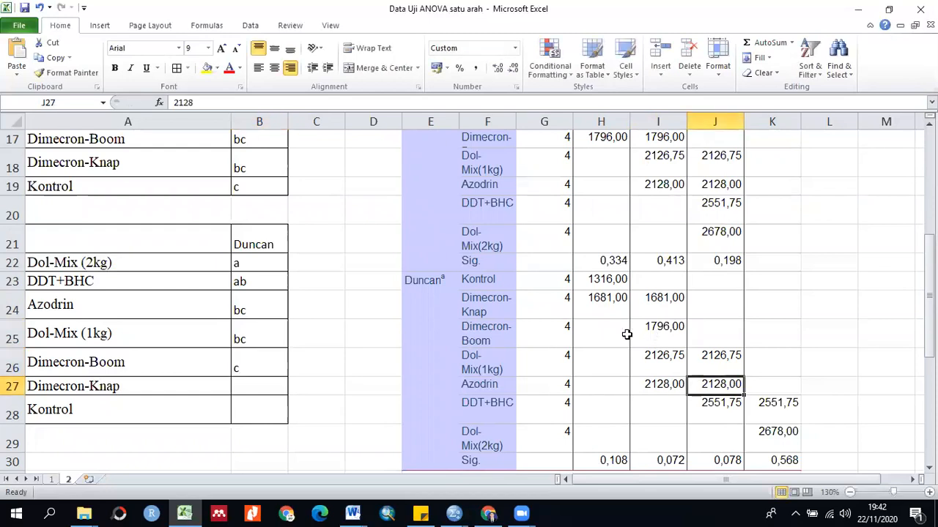
Complete the Duncan column with cd for Dimecron-Knap in B27 and d for Kontrol in B28.
left_click(264, 387)
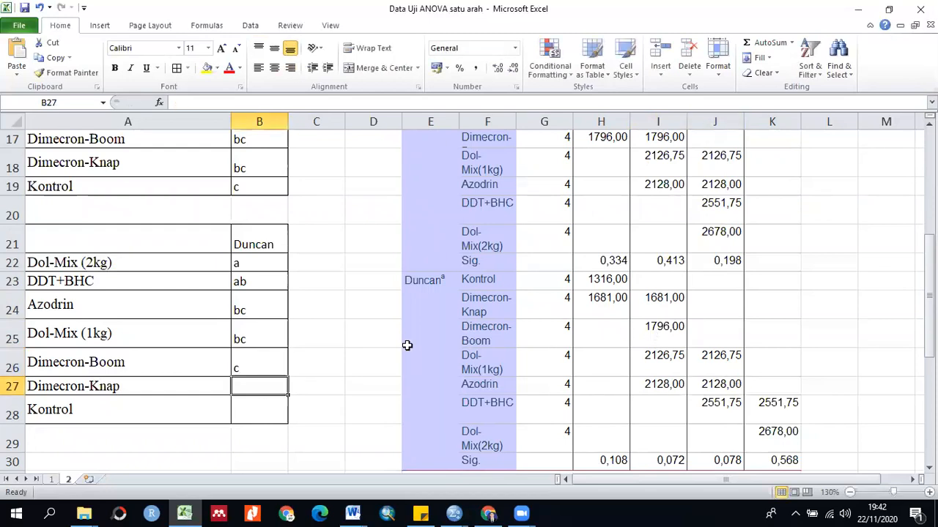
type("cd")
left_click(657, 312)
left_click(601, 306)
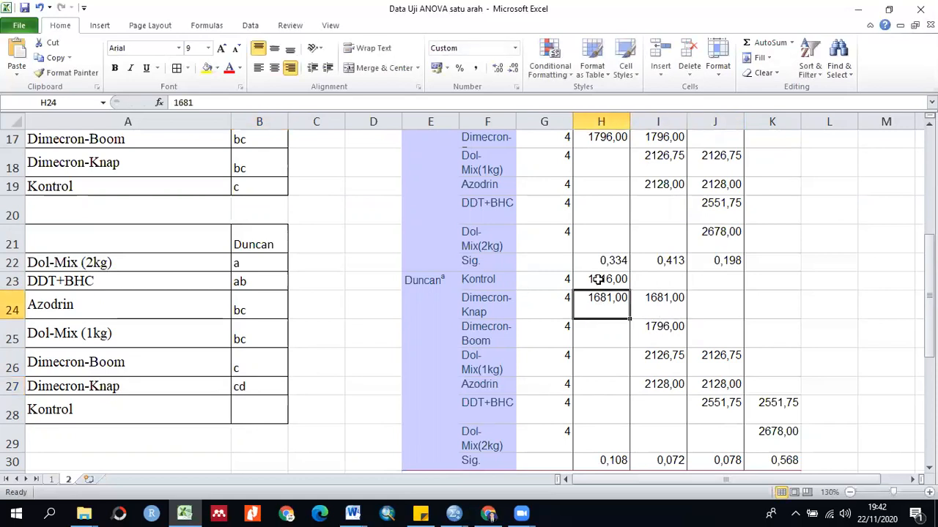
left_click(598, 279)
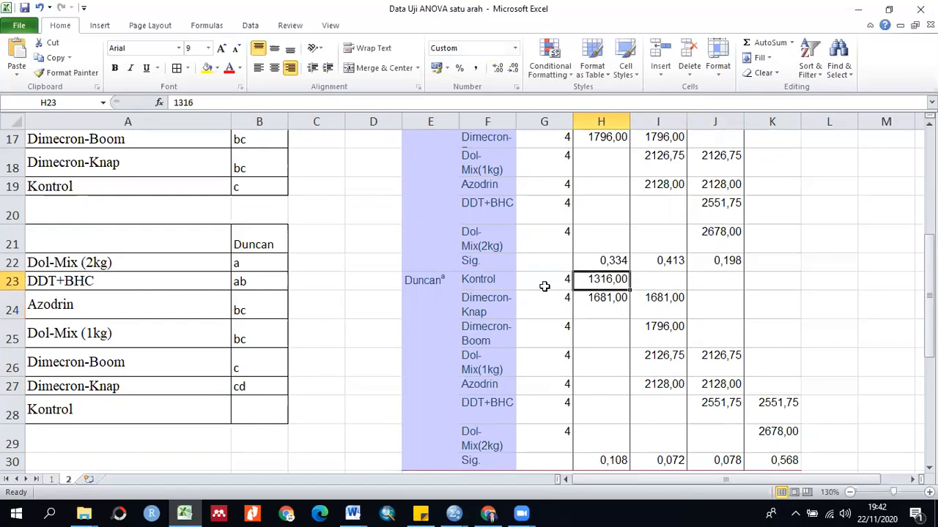
left_click(249, 412)
type("d")
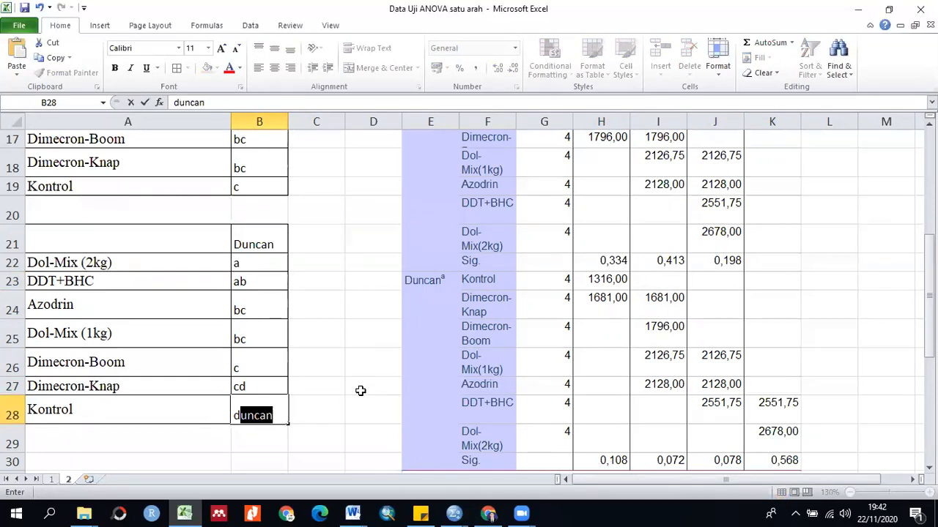
key("BackSpace")
key("Return")
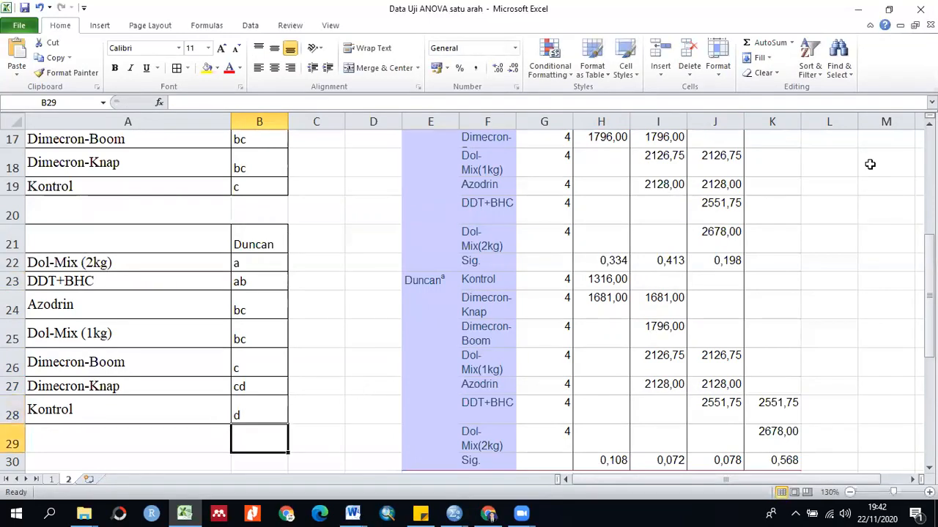
Review the completed HSD and Duncan letter columns against the homogeneous subsets table.
scroll(852, 191, "up", 4)
scroll(850, 192, "down", 5)
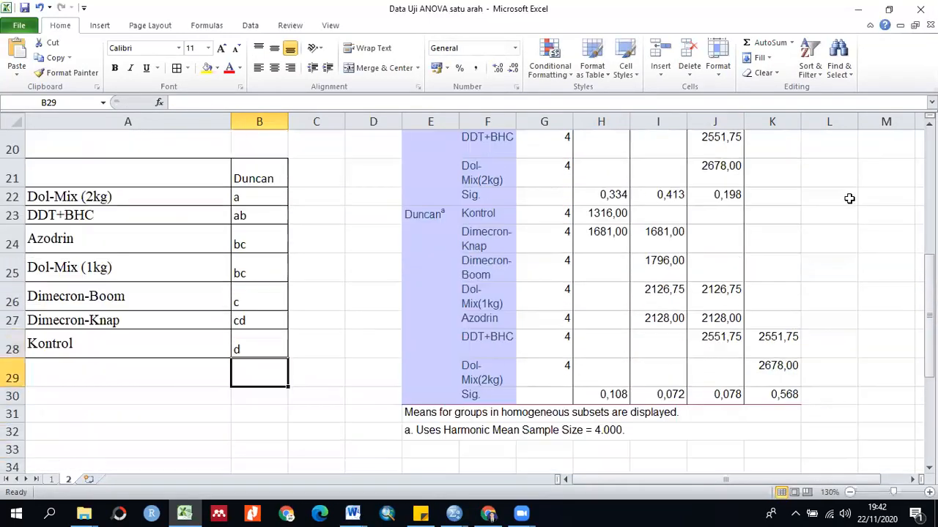
scroll(596, 349, "up", 2)
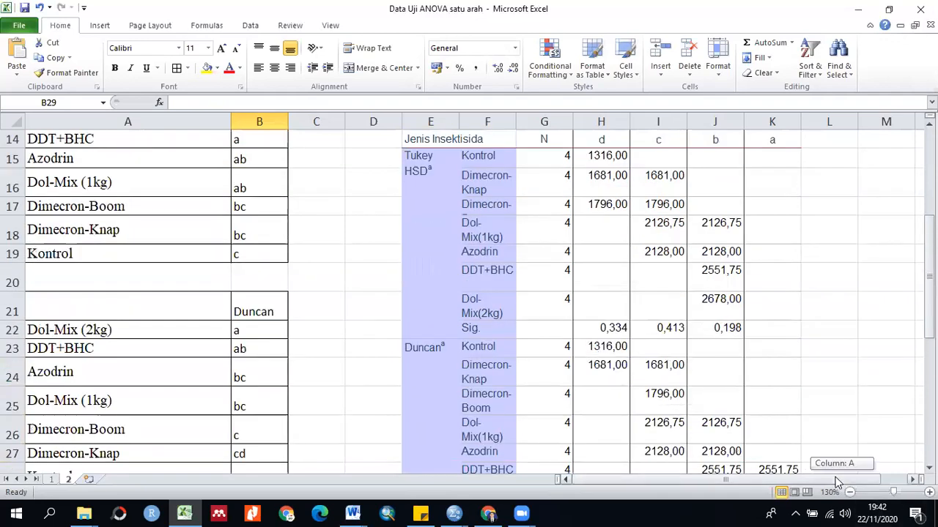
scroll(373, 307, "down", 2)
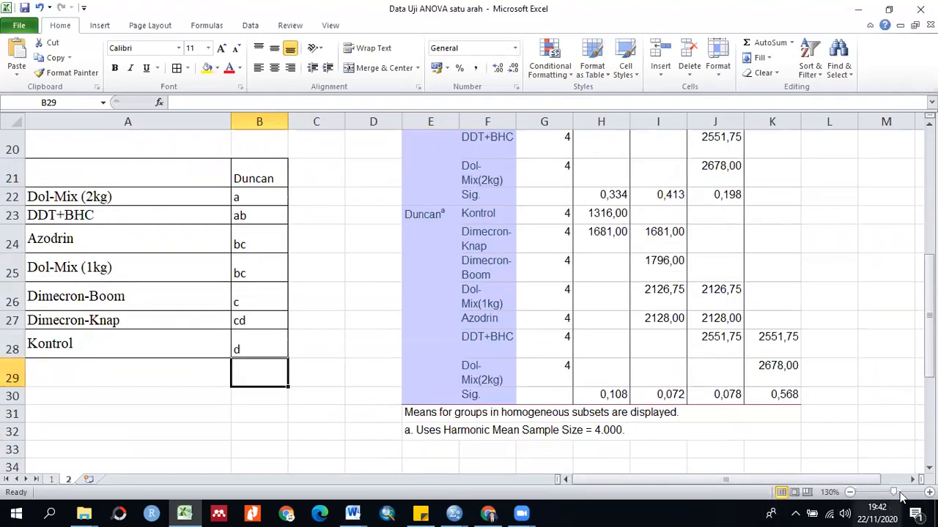
left_click(929, 491)
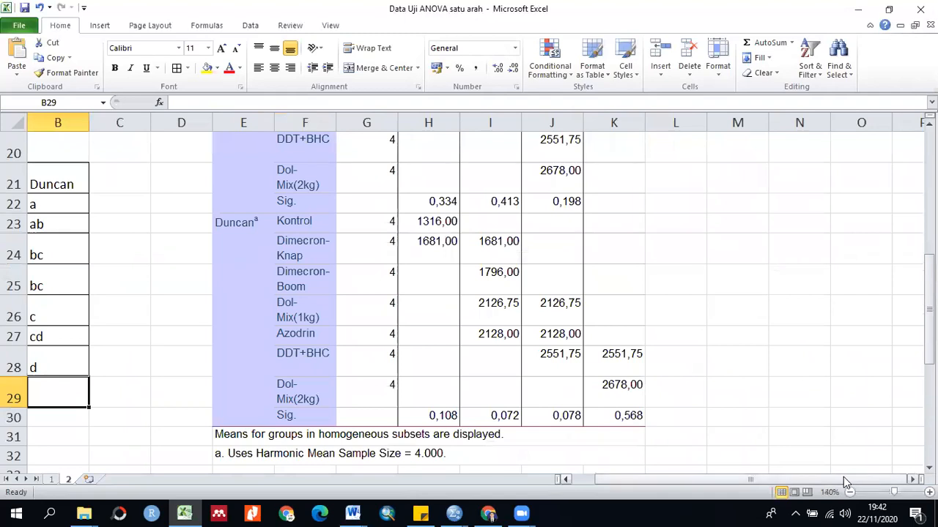
left_click_drag(829, 477, 803, 478)
scroll(151, 315, "up", 2)
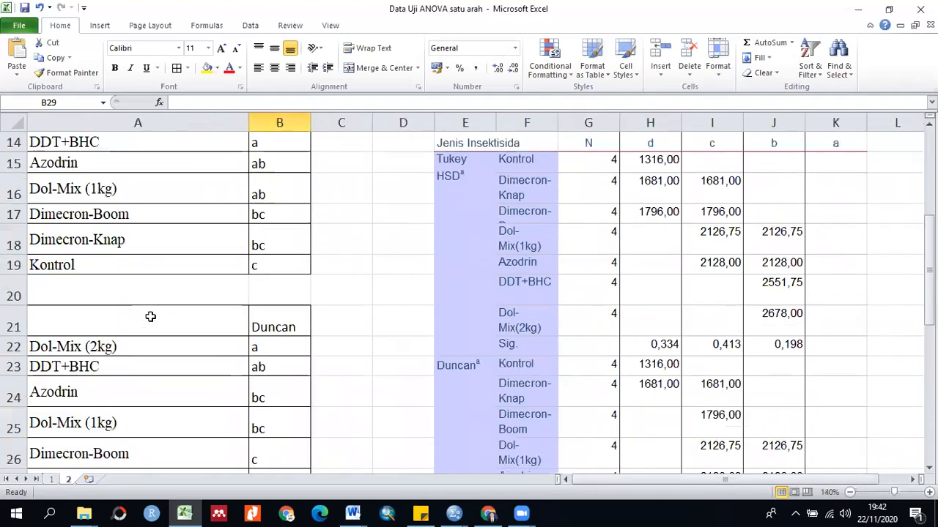
scroll(150, 316, "down", 1)
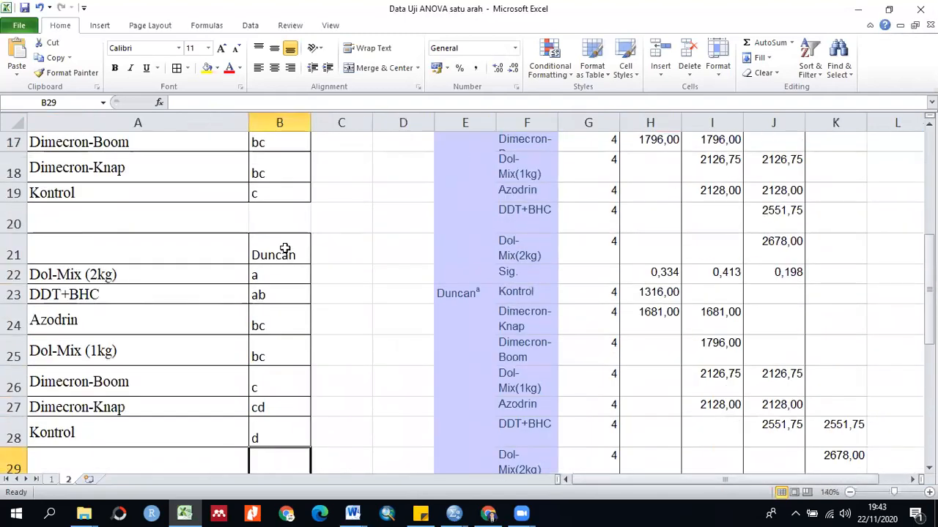
scroll(115, 257, "down", 1)
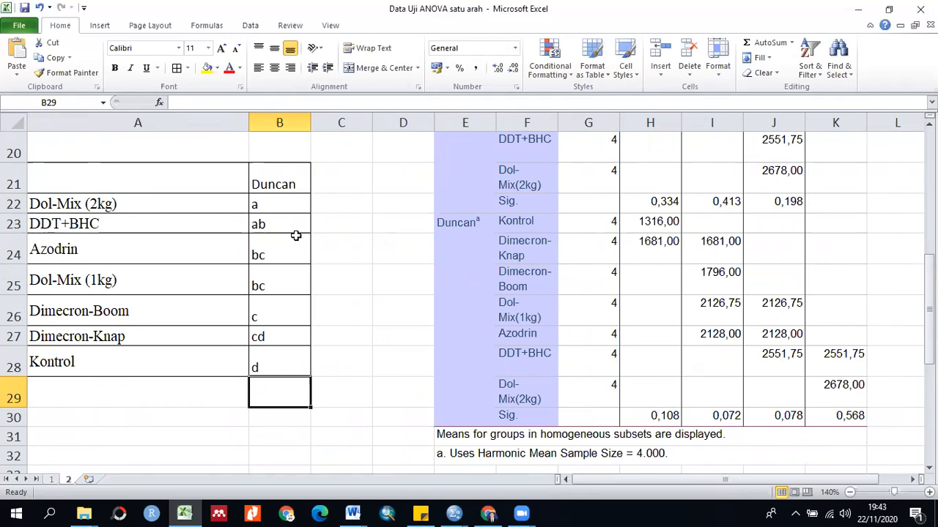
Check the Duncan letters in B22:B28, comparing which treatments share a letter and which do not.
left_click(258, 258)
left_click(255, 281)
left_click(254, 319)
left_click(255, 352)
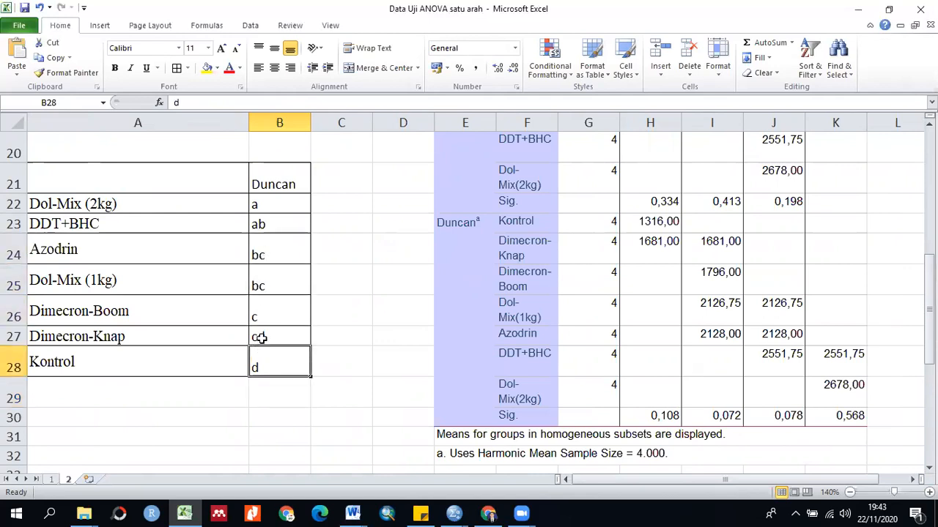
left_click(274, 253)
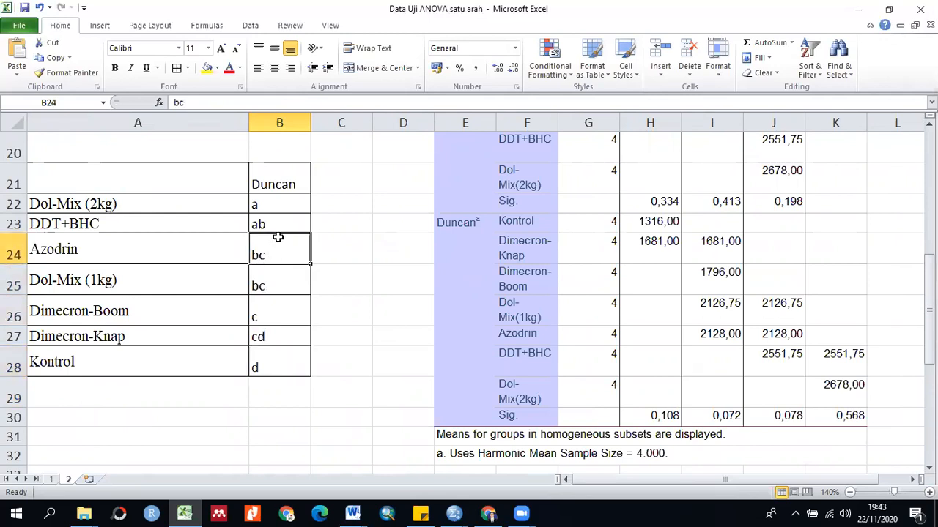
left_click(269, 230)
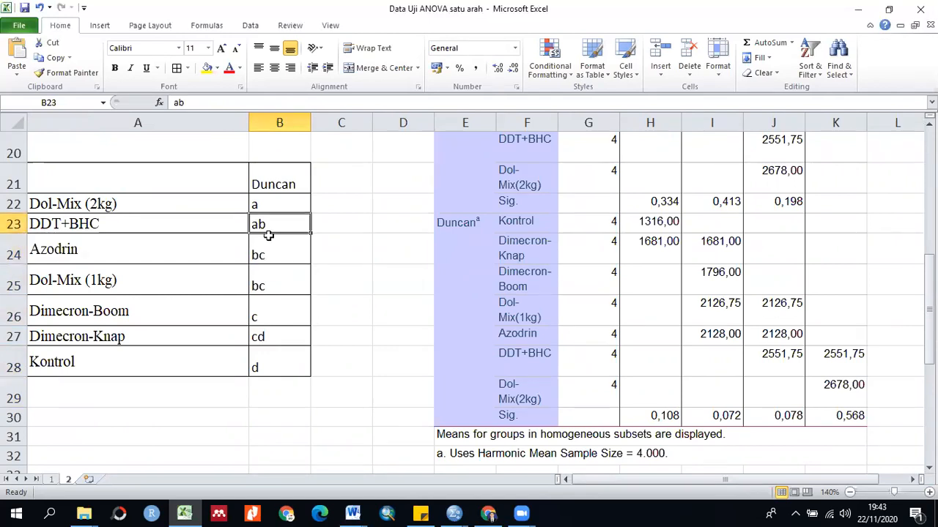
left_click(261, 283)
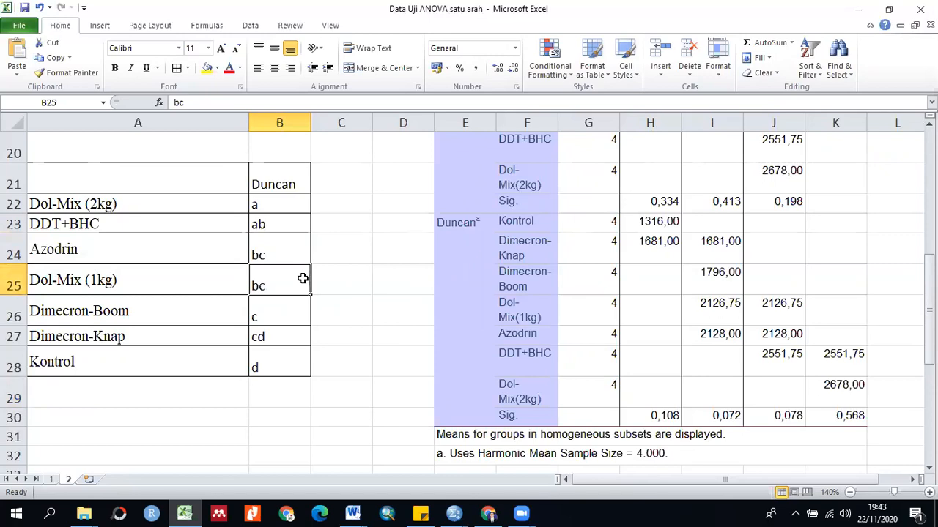
left_click(278, 202)
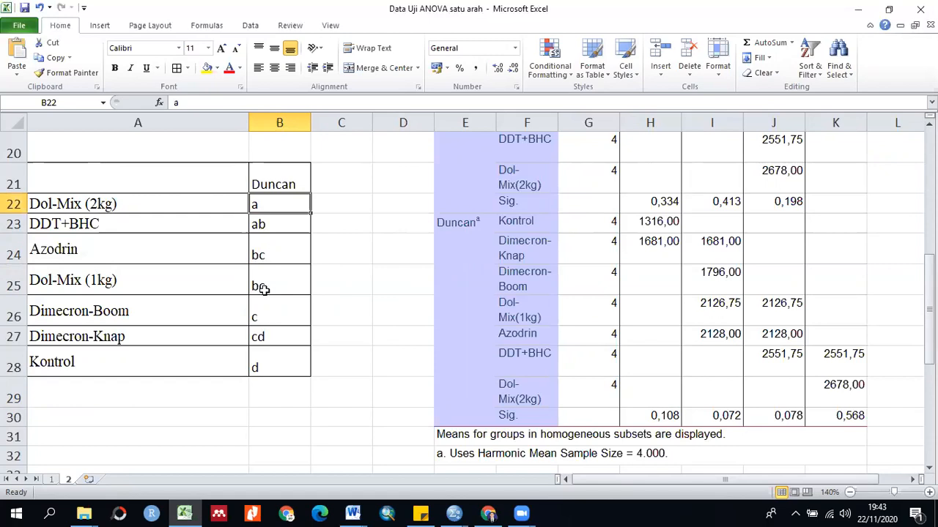
left_click(264, 362)
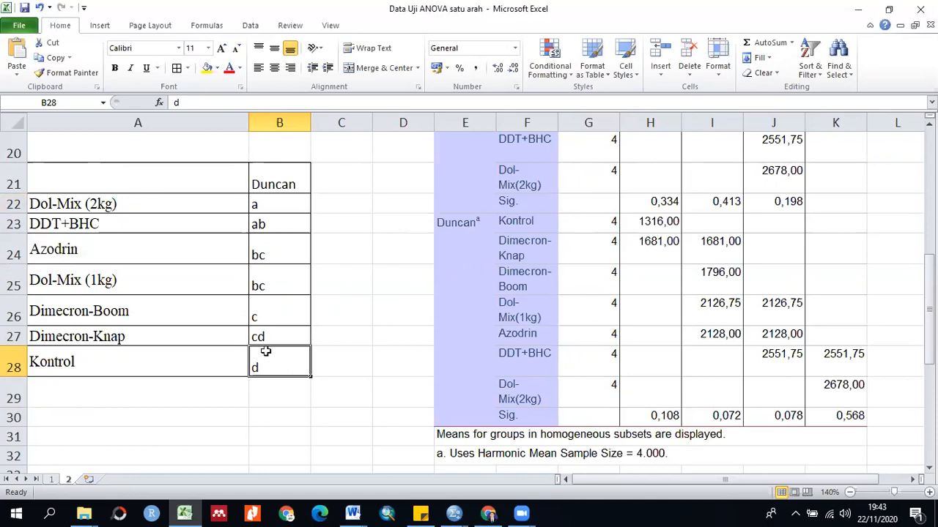
left_click(264, 335)
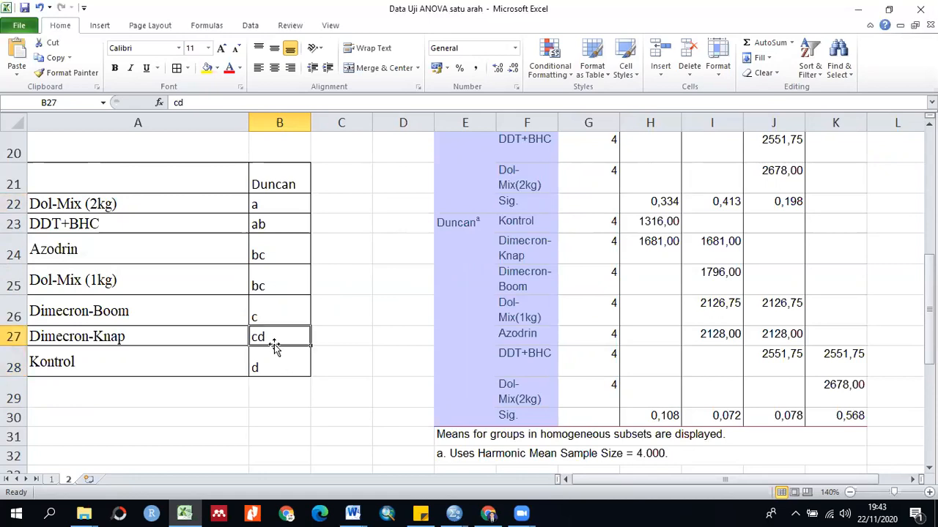
left_click_drag(271, 312, 276, 208)
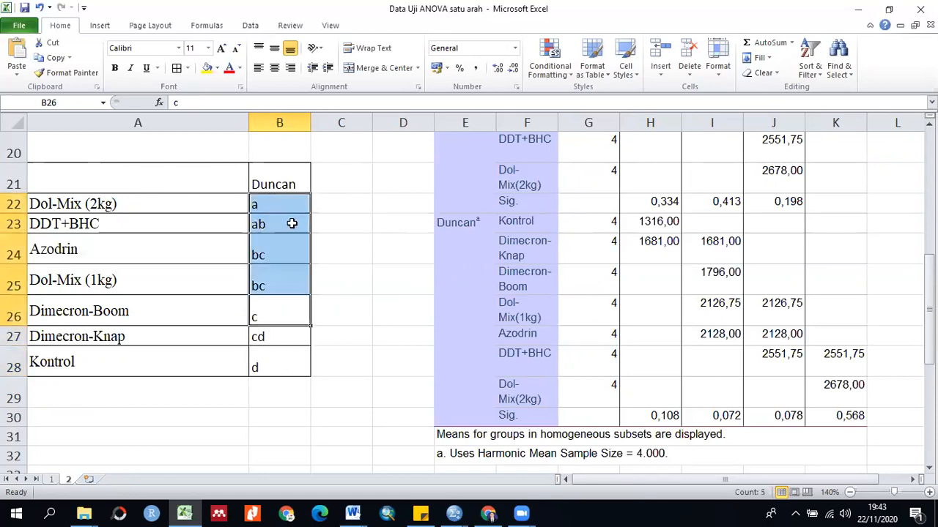
left_click(342, 267)
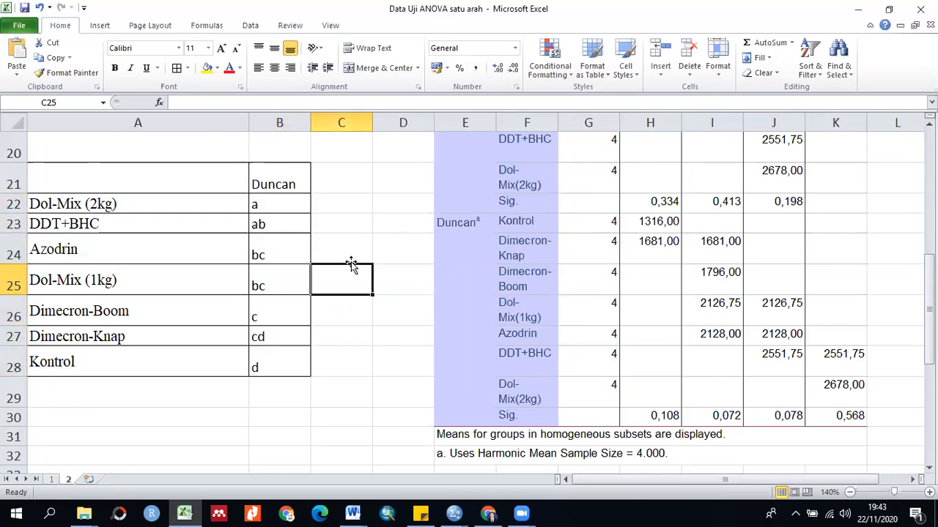
Compare the HSD letter table with the Duncan letter table and the homogeneous subsets beside them.
scroll(502, 268, "up", 3)
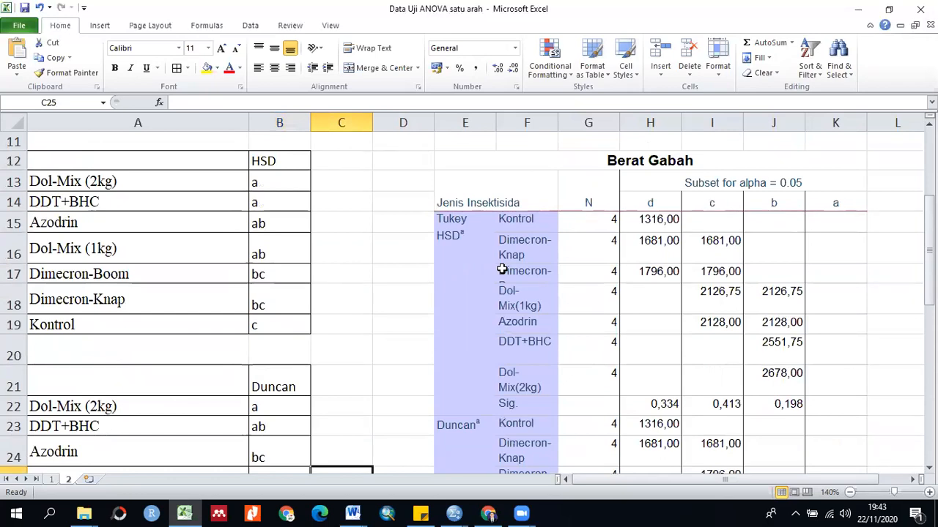
scroll(252, 227, "down", 3)
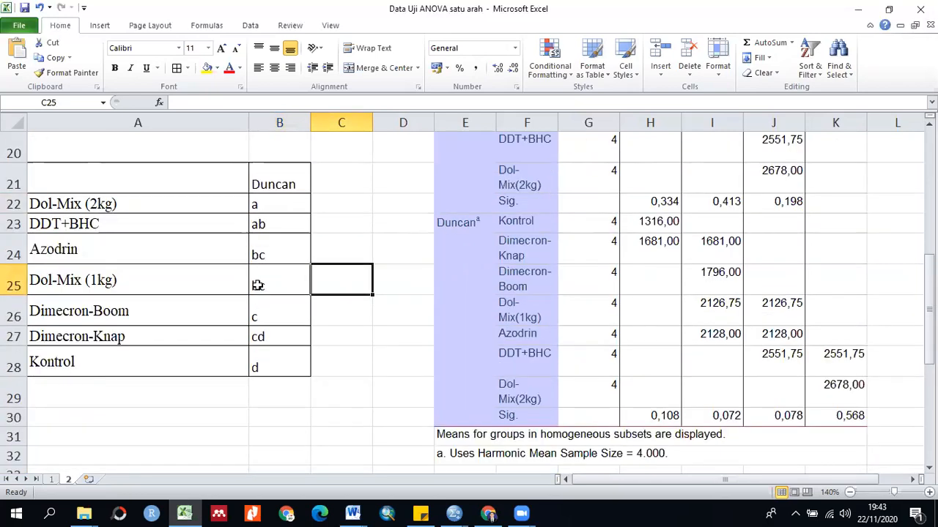
scroll(253, 229, "up", 3)
scroll(269, 272, "up", 1)
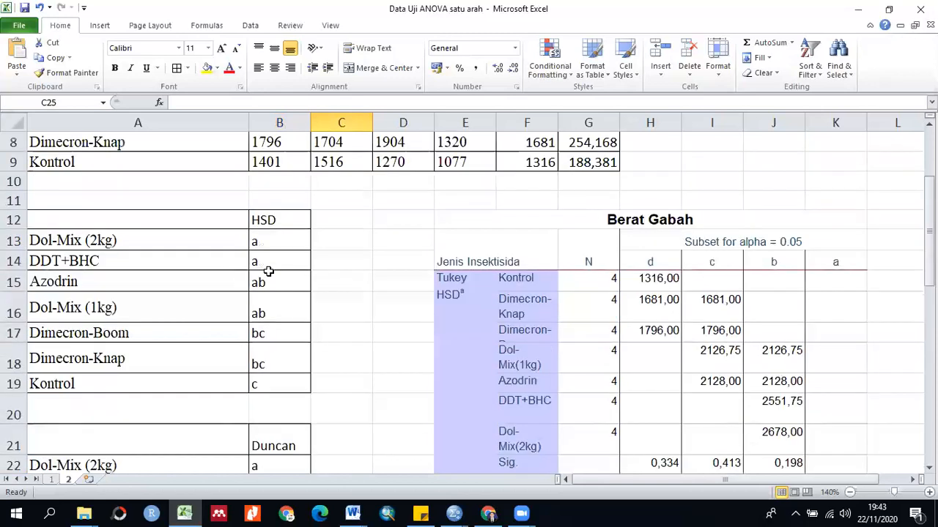
scroll(268, 271, "down", 1)
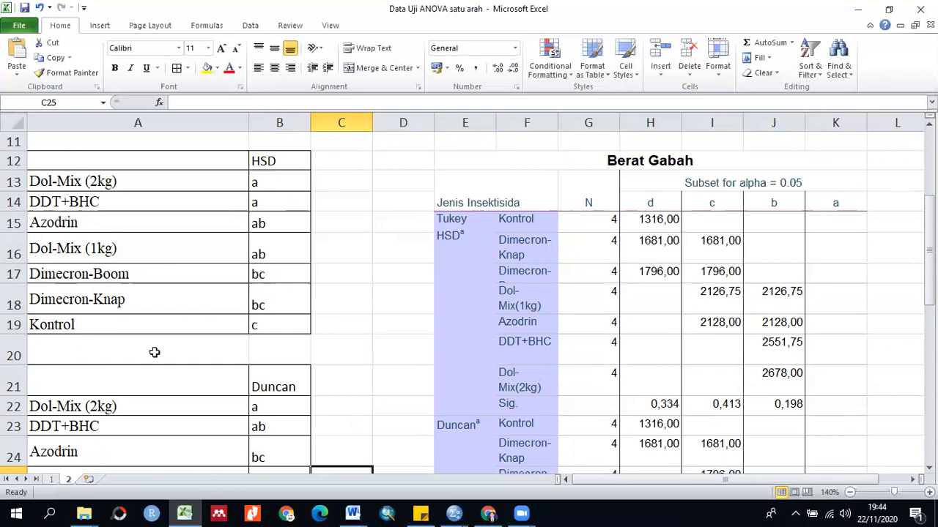
Examine the Rerata and Deviasi values in F2:G9 together with the HSD letter table below them.
scroll(193, 355, "up", 4)
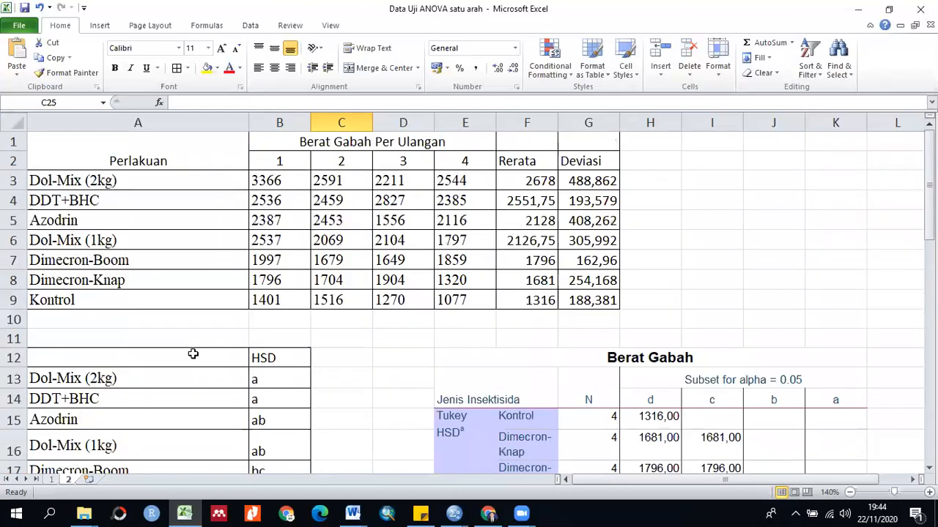
left_click_drag(532, 161, 571, 300)
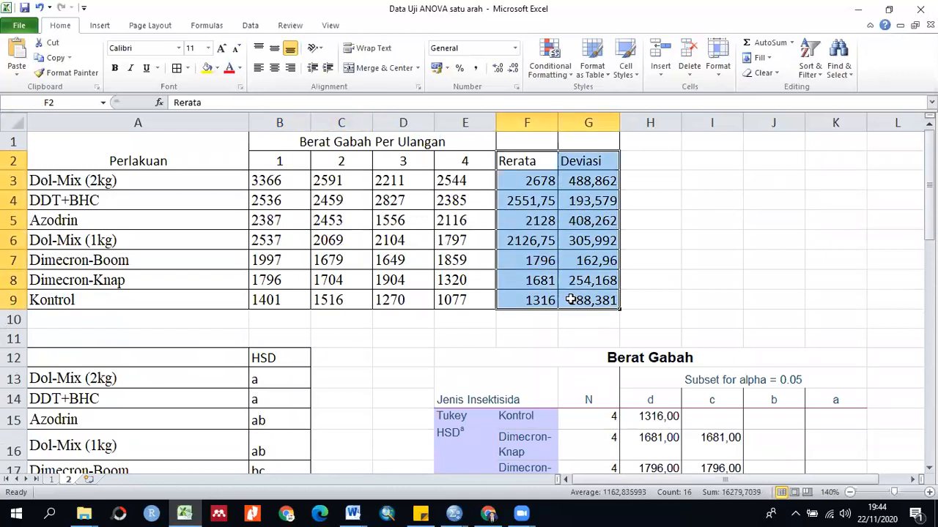
scroll(576, 290, "down", 3)
scroll(581, 276, "up", 3)
left_click(349, 350)
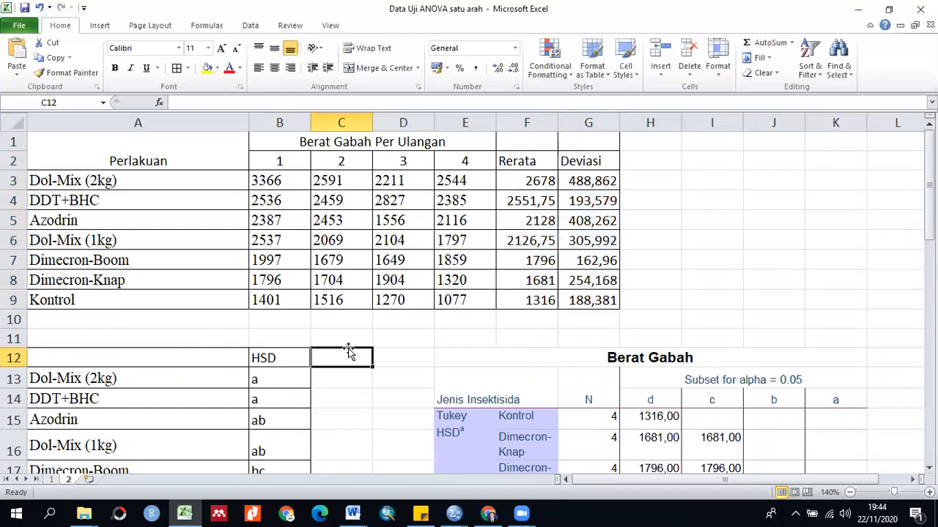
scroll(348, 349, "down", 2)
left_click(348, 350)
left_click(391, 330)
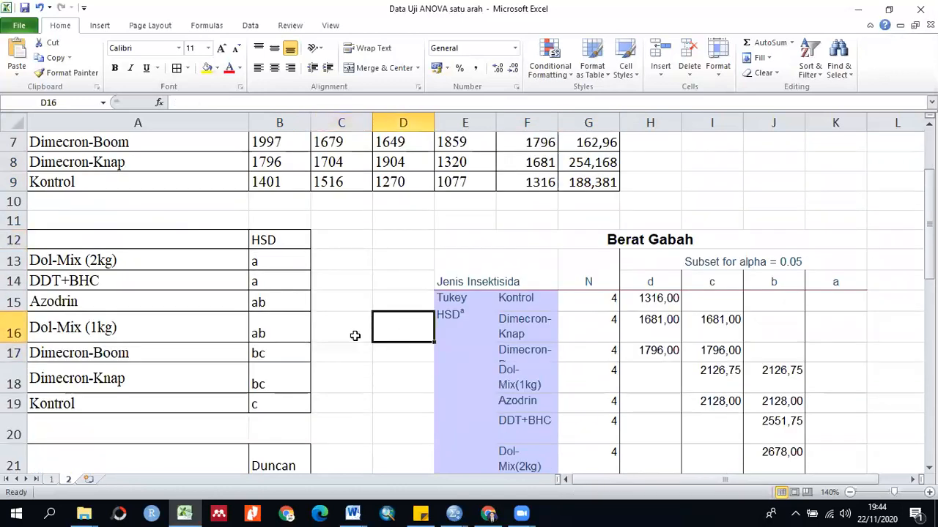
left_click(353, 337)
left_click(349, 370)
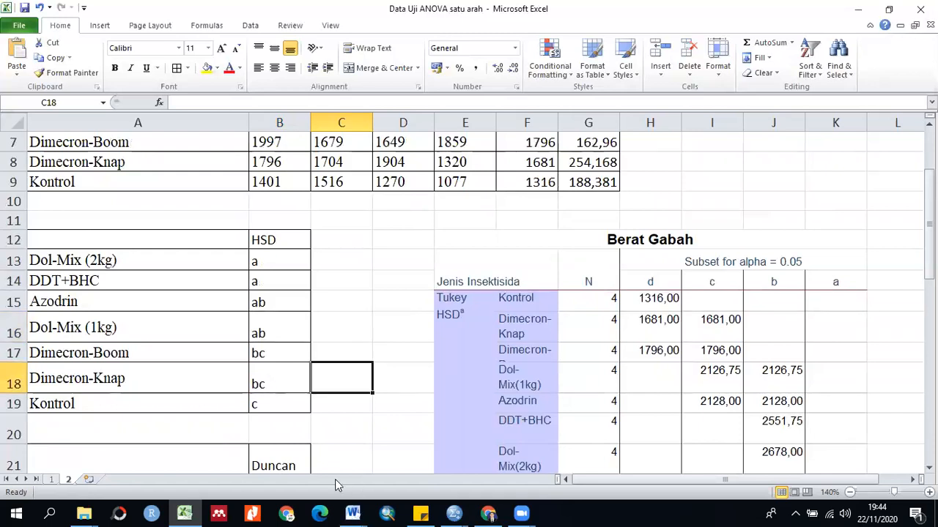
Switch to the Word document Contoh penyajian ANOVA and enlarge the view of the table under Dengan tabel.
left_click(353, 514)
mouse_move(413, 452)
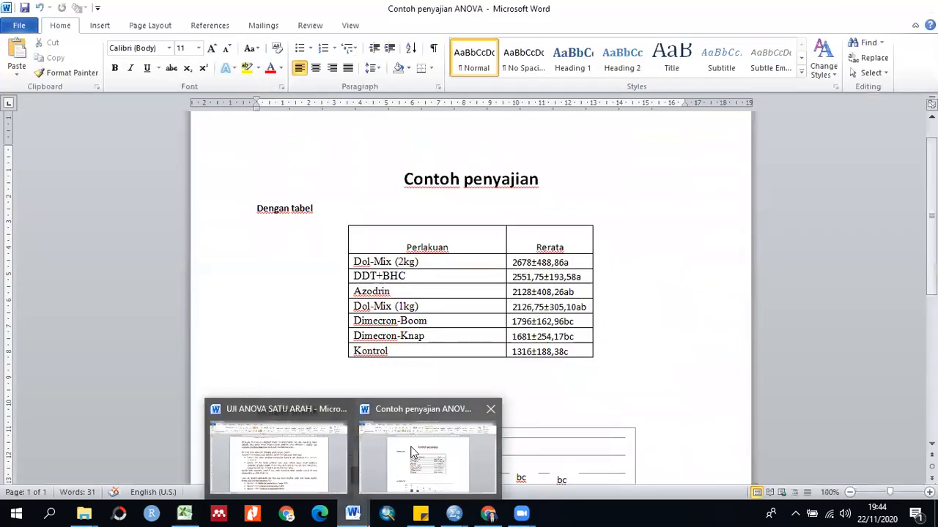
left_click(410, 450)
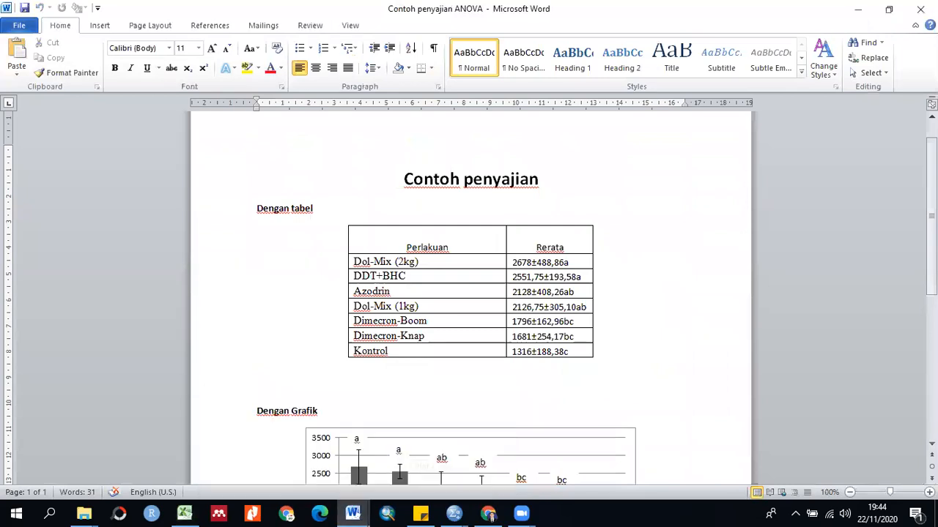
scroll(700, 395, "up", 8, "ctrl")
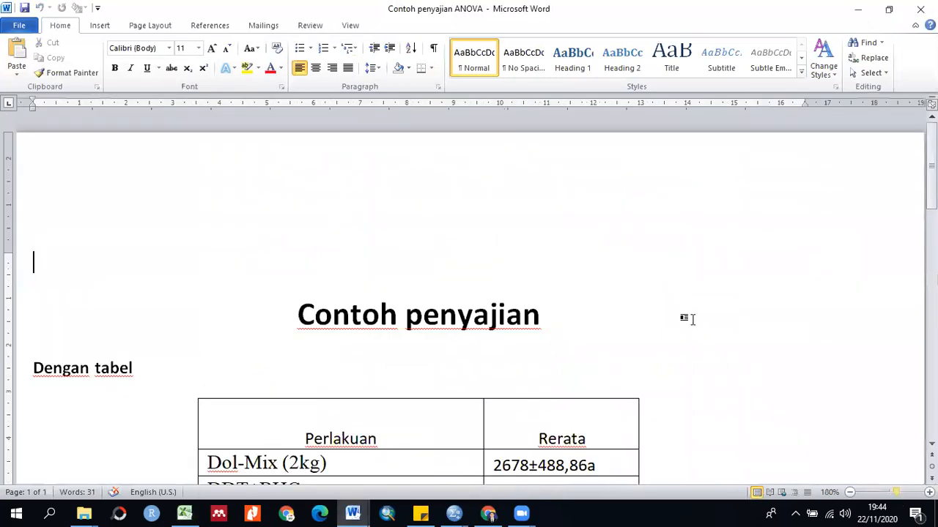
scroll(144, 244, "down", 3)
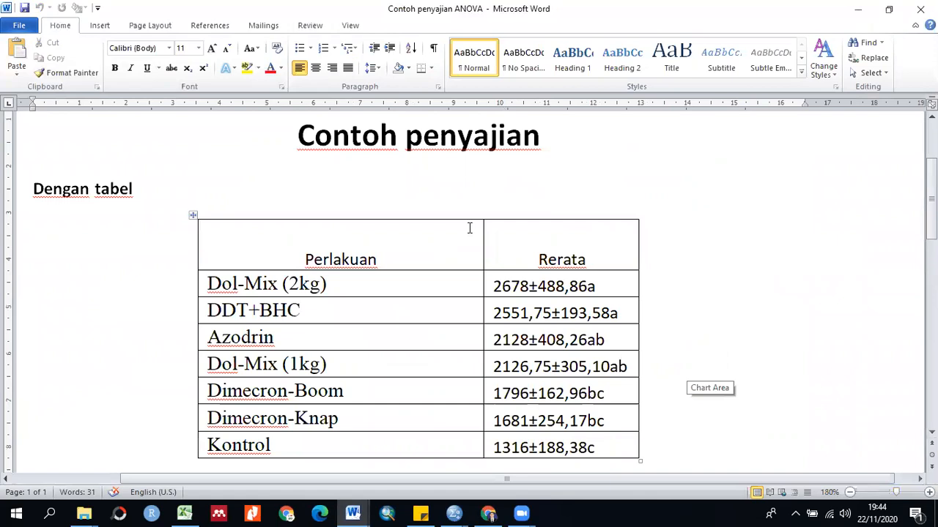
scroll(670, 219, "down", 1)
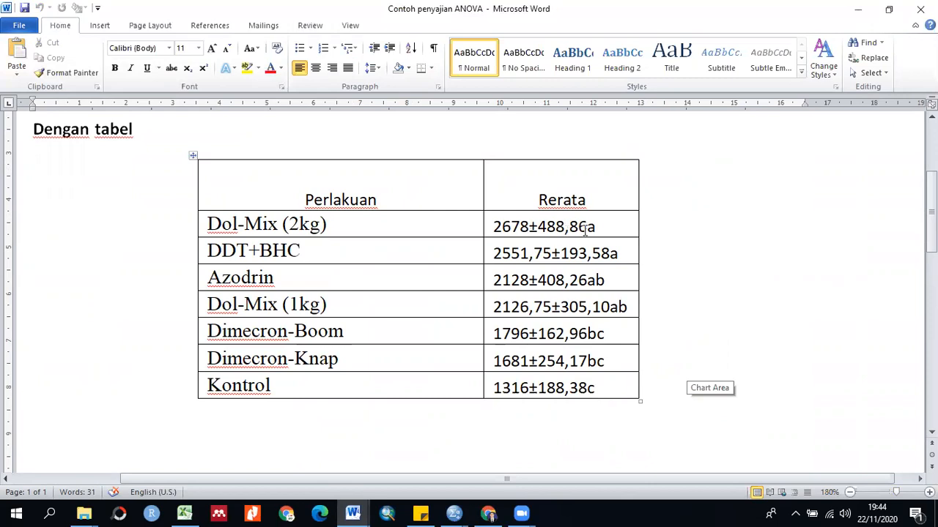
Examine how the Rerata column combines mean, standard deviation and letter, starting with the Dol-Mix (2kg) and DDT+BHC entries.
left_click_drag(505, 226, 542, 387)
left_click(550, 191)
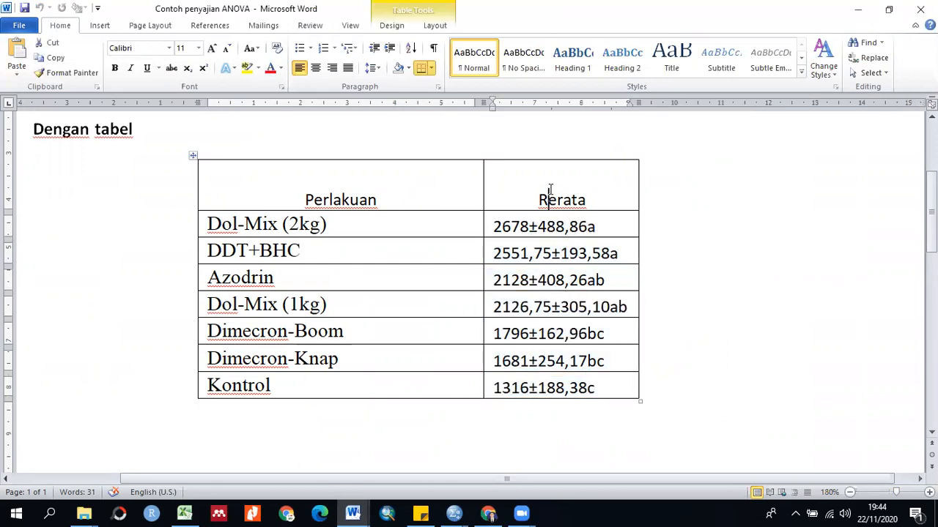
left_click_drag(586, 197, 539, 196)
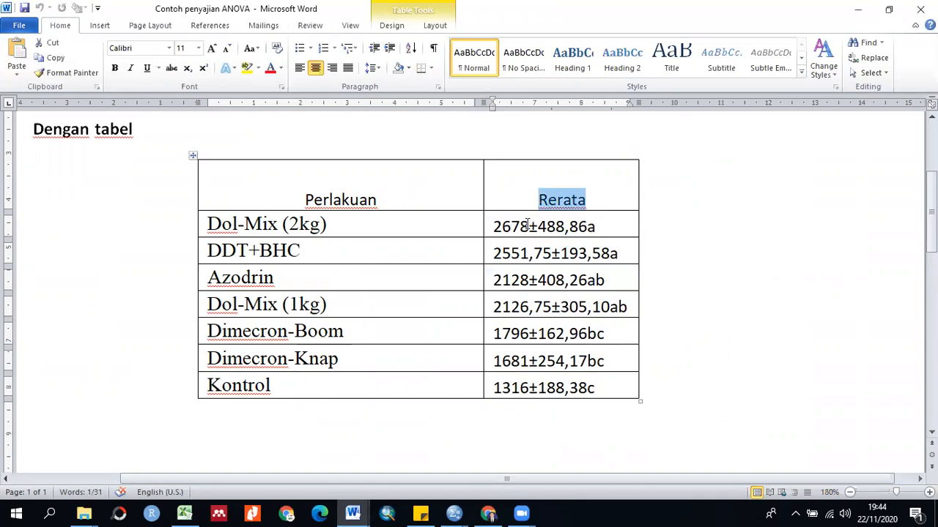
left_click(527, 225)
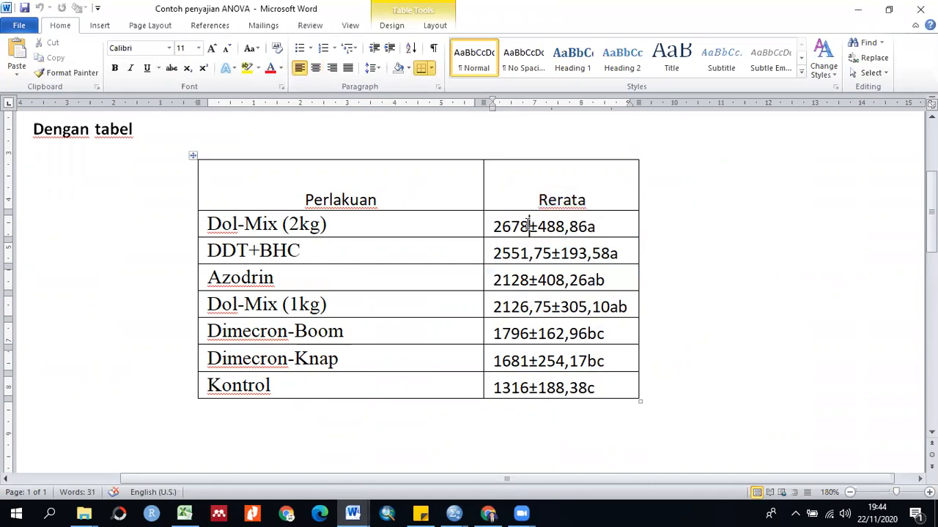
left_click_drag(493, 226, 593, 229)
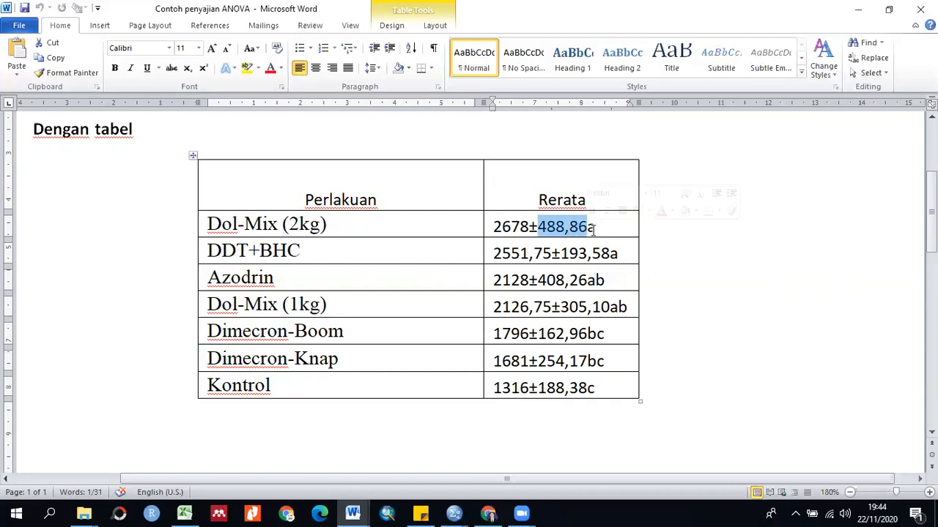
left_click(593, 229)
left_click(504, 254)
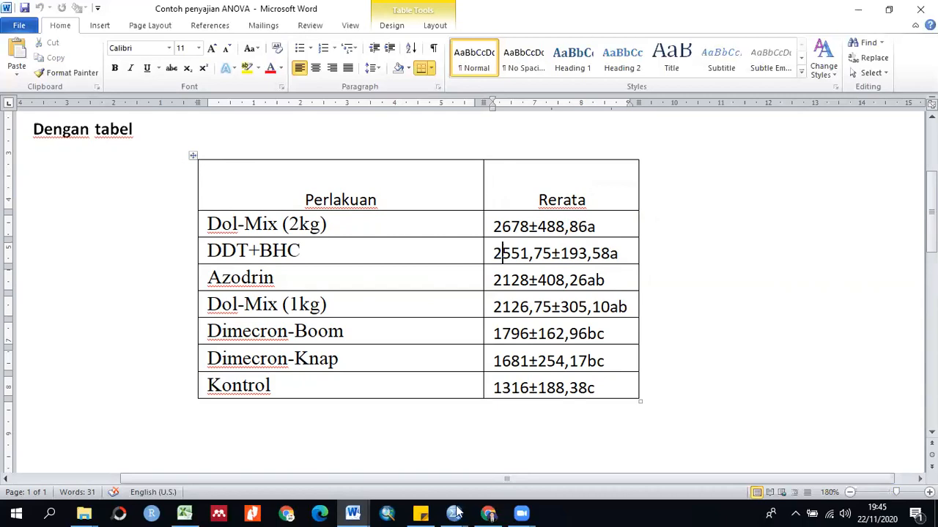
mouse_move(350, 513)
left_click(264, 457)
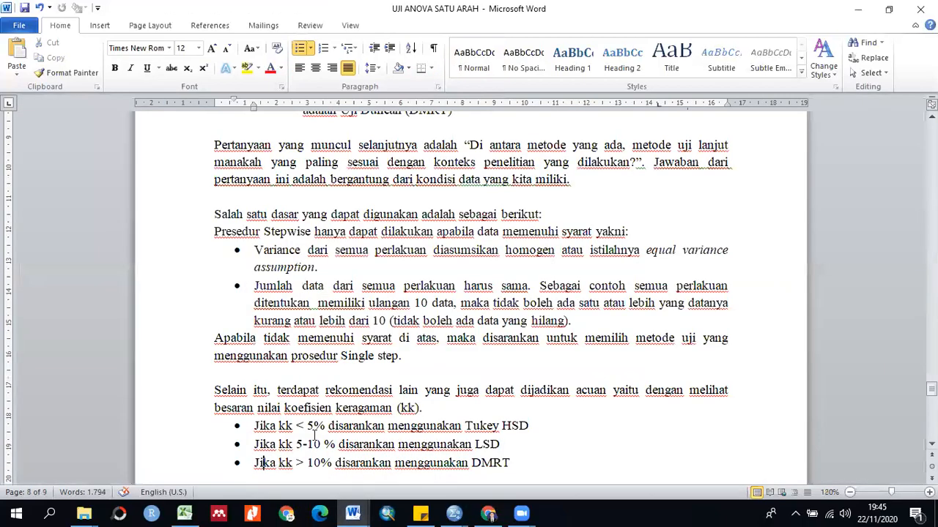
left_click(418, 450)
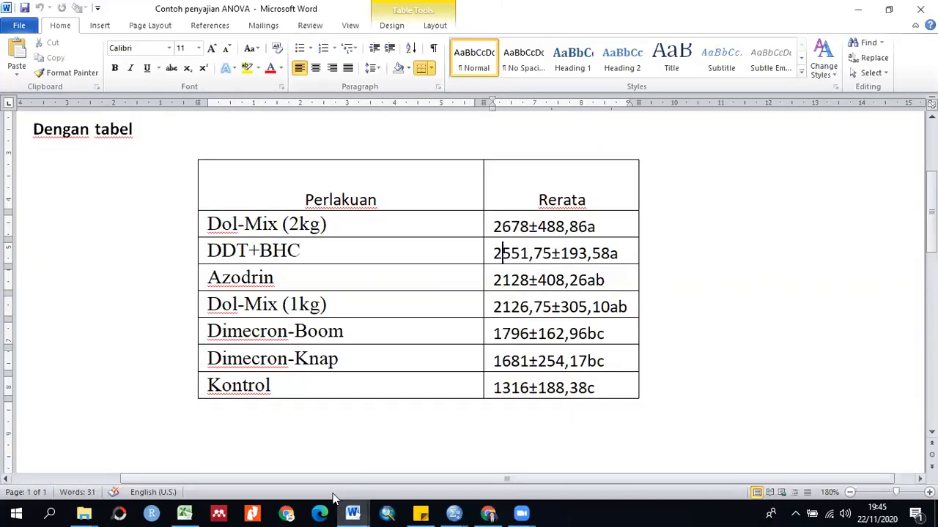
Switch to the Excel workbook, select the HSD letter table A12:B19, and float its window beside the Word table's Rerata column.
left_click(185, 513)
left_click(254, 262)
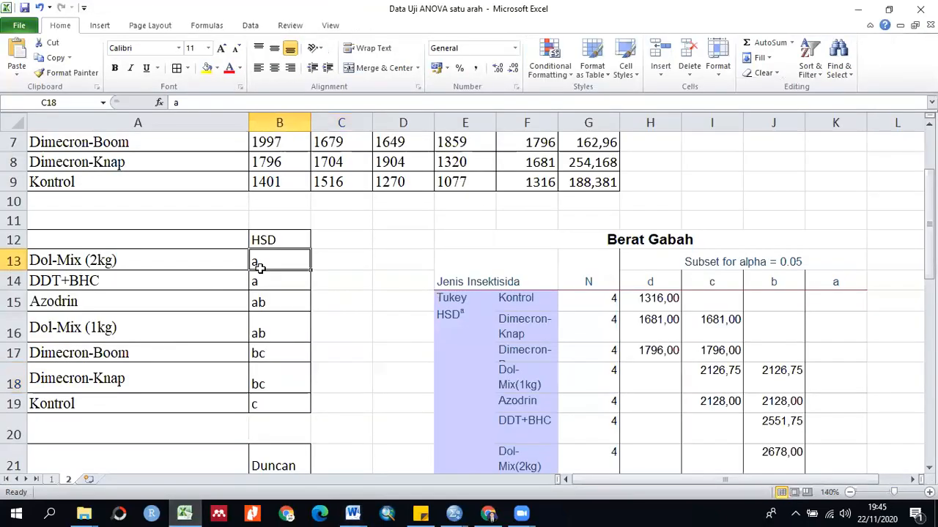
left_click_drag(192, 240, 266, 404)
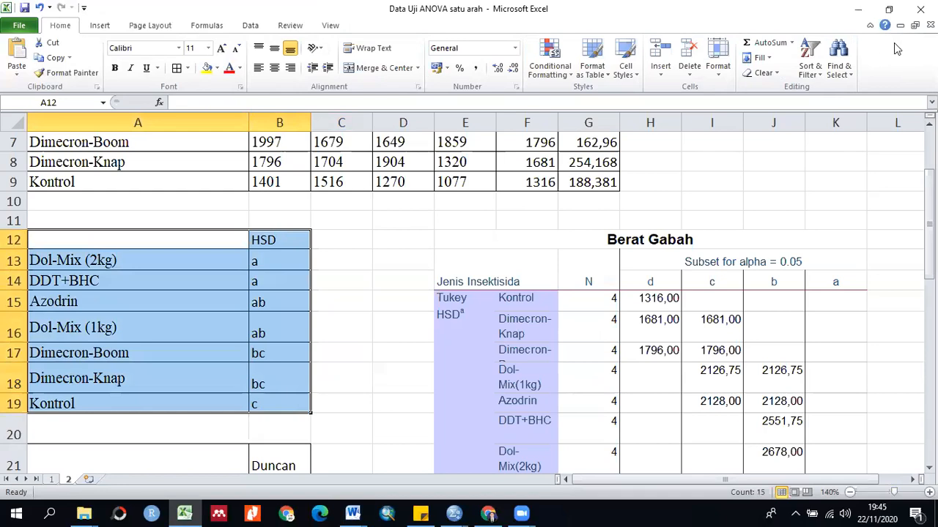
left_click(888, 9)
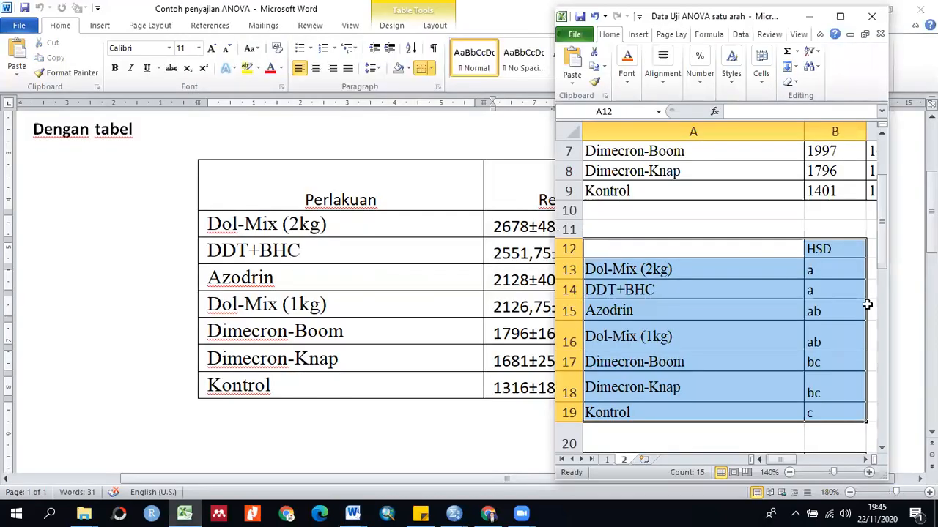
left_click(840, 16)
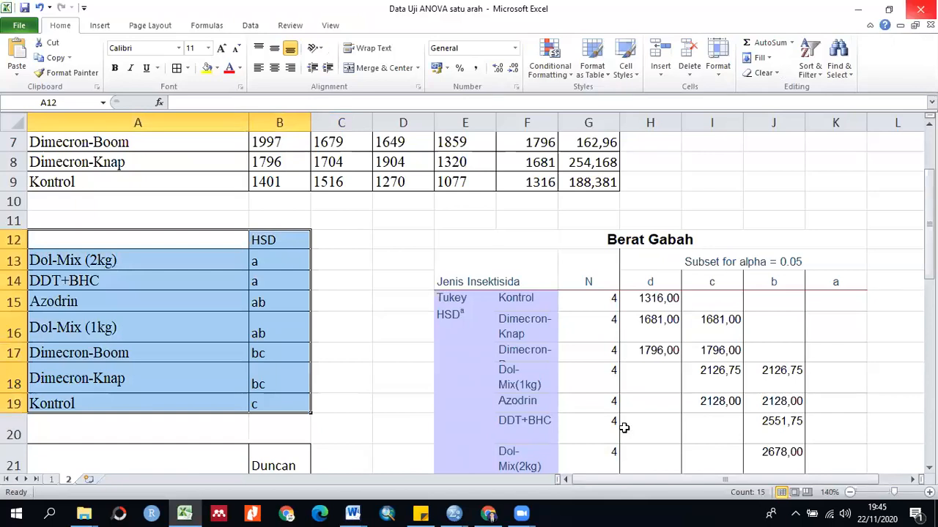
double_click(797, 31)
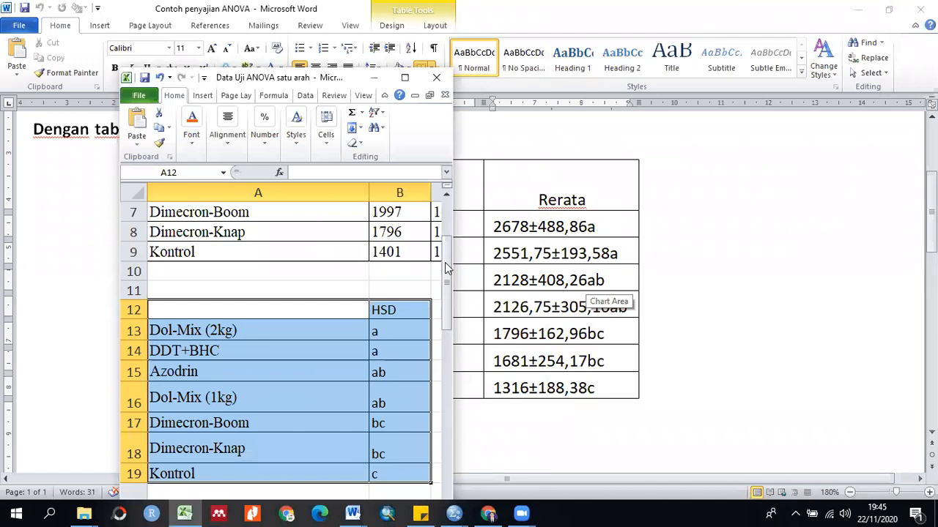
Compare the HSD letters in B13:B19 with the letters closing each entry in the Word table's Rerata column.
scroll(619, 251, "down", 2)
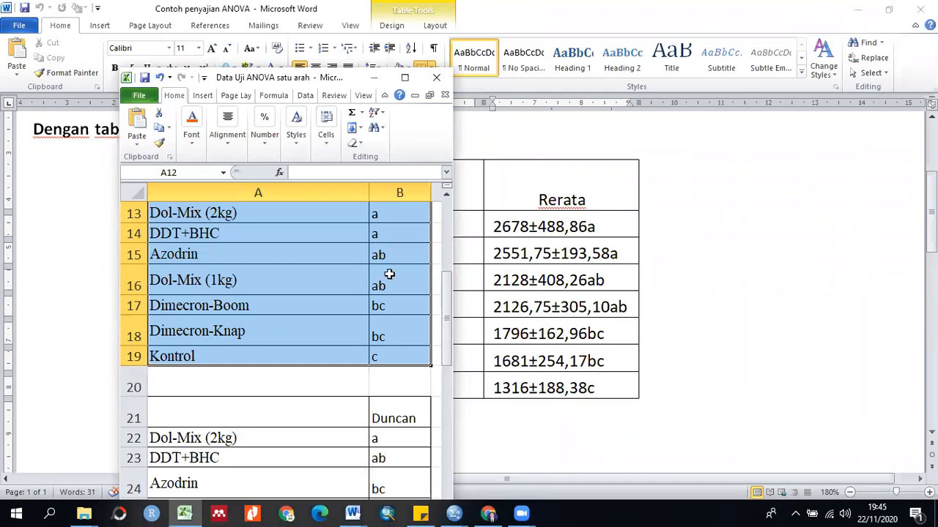
left_click(389, 274)
scroll(389, 274, "up", 4)
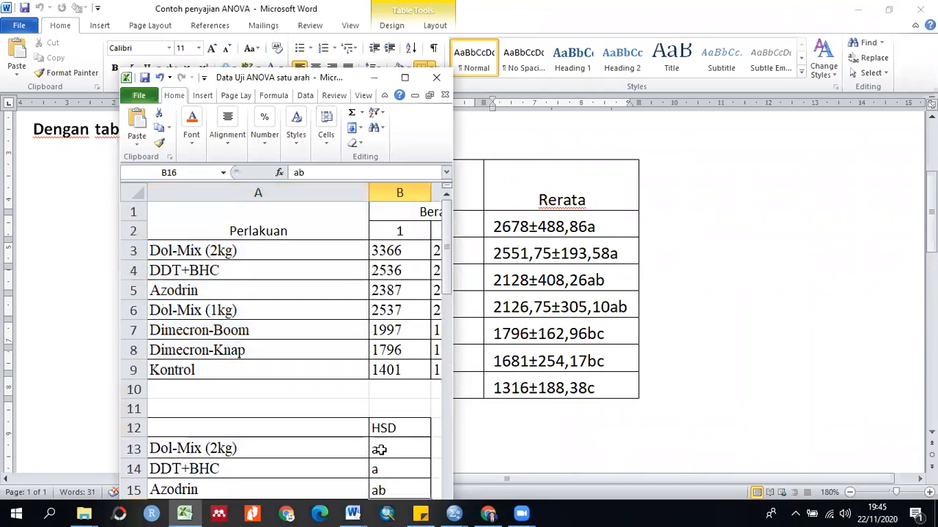
Select the Rerata and Deviasi values F2:G9 and compare columns F and G with the Word table in the floating Excel window.
left_click(404, 77)
left_click_drag(625, 478, 726, 483)
left_click_drag(301, 161, 367, 302)
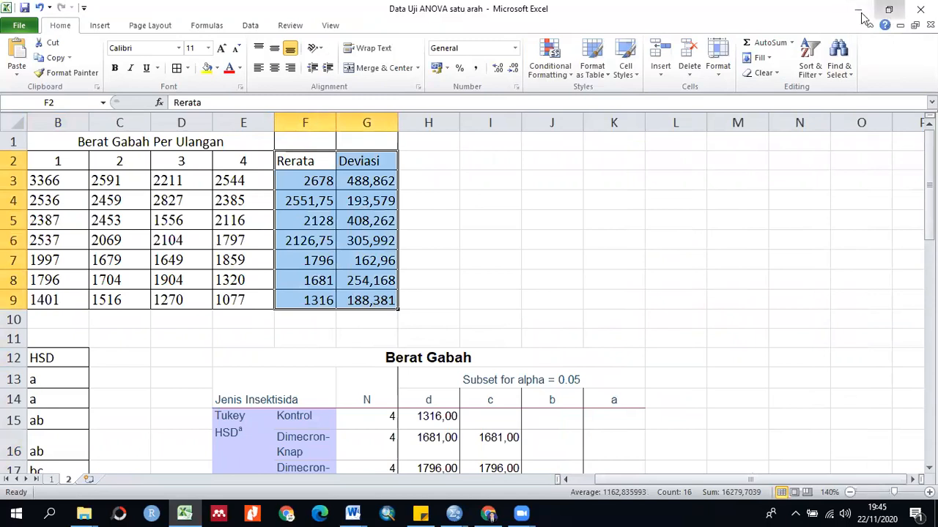
left_click(888, 9)
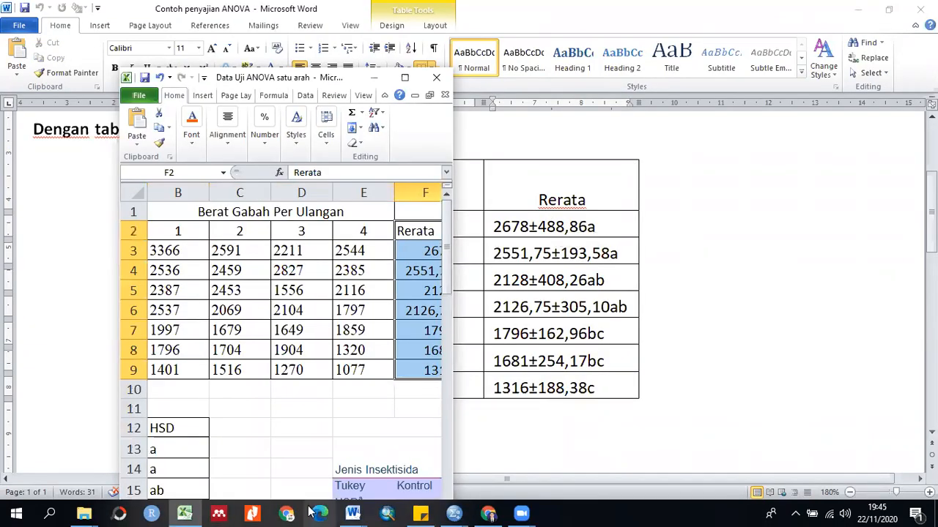
left_click(414, 210)
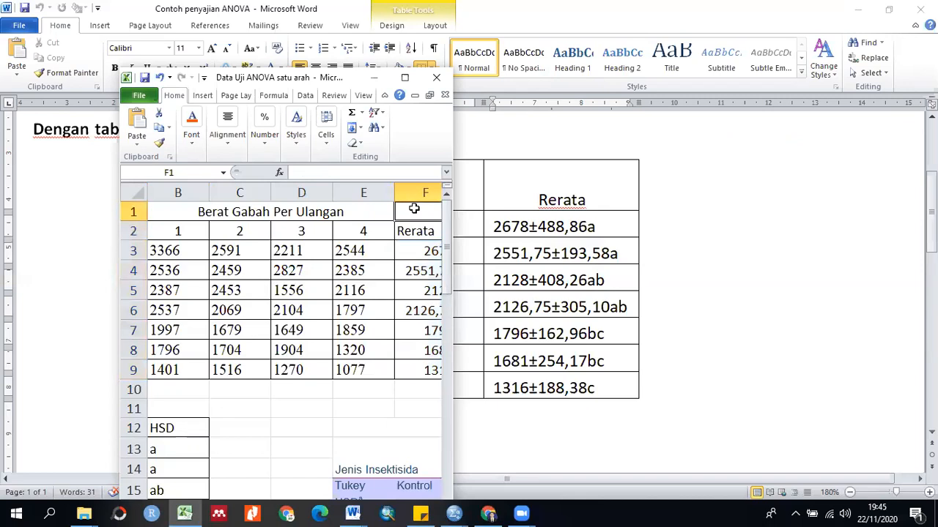
key("Right")
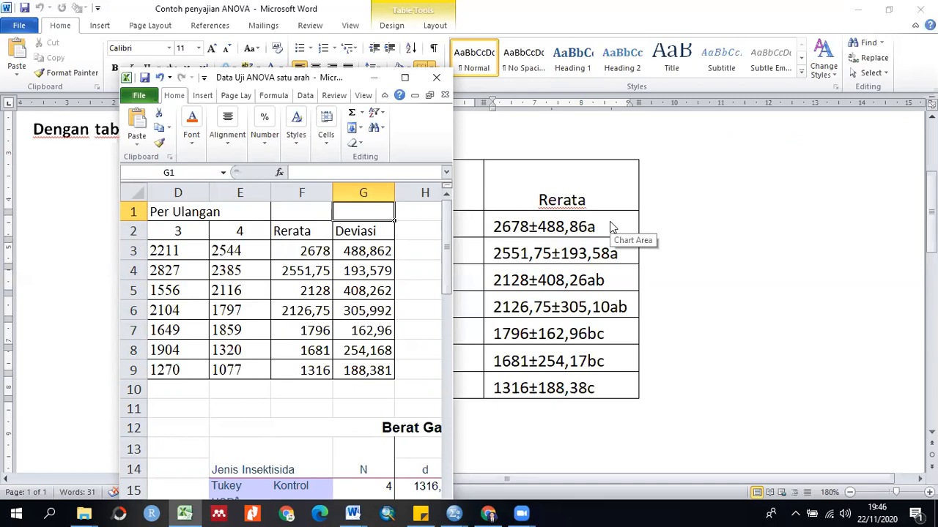
left_click(373, 78)
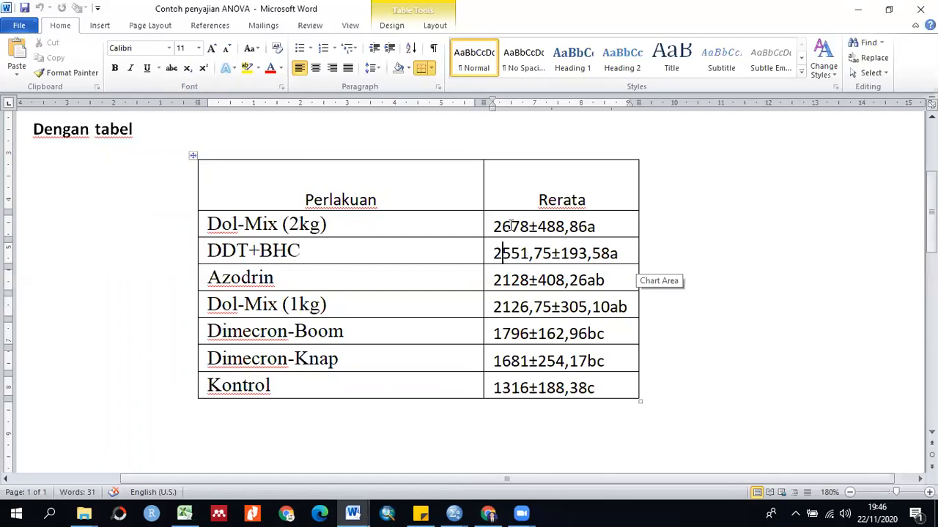
Examine the Dol-Mix (2kg) entry in the Rerata column and compare the table with the chart under Dengan Grafik.
left_click(511, 226)
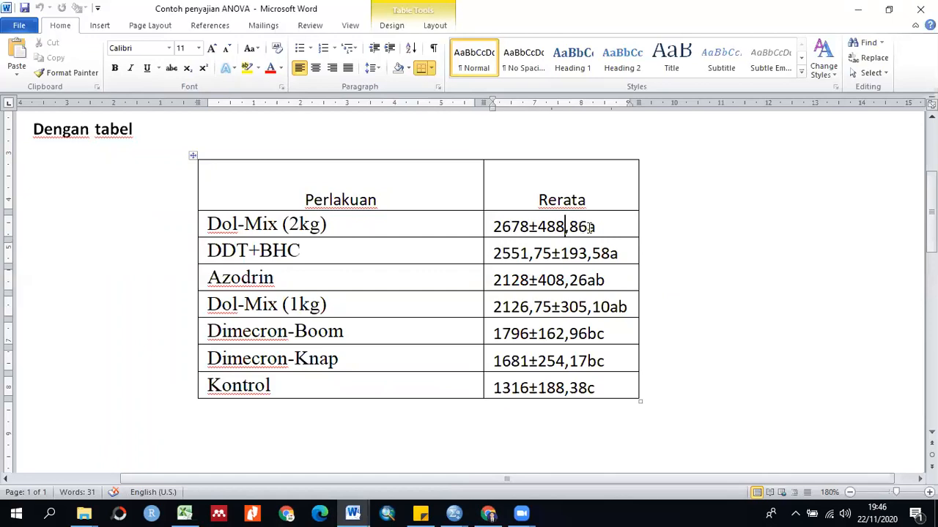
scroll(591, 227, "down", 10)
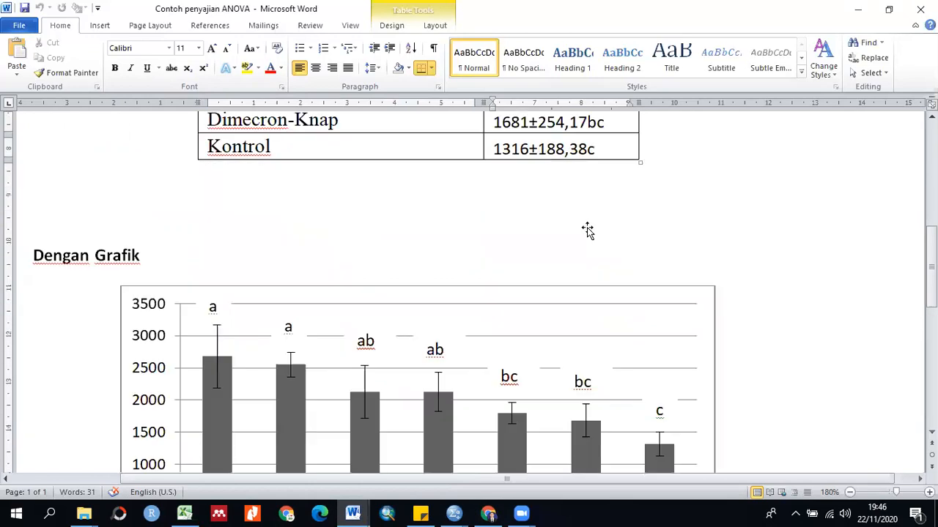
scroll(590, 232, "up", 1)
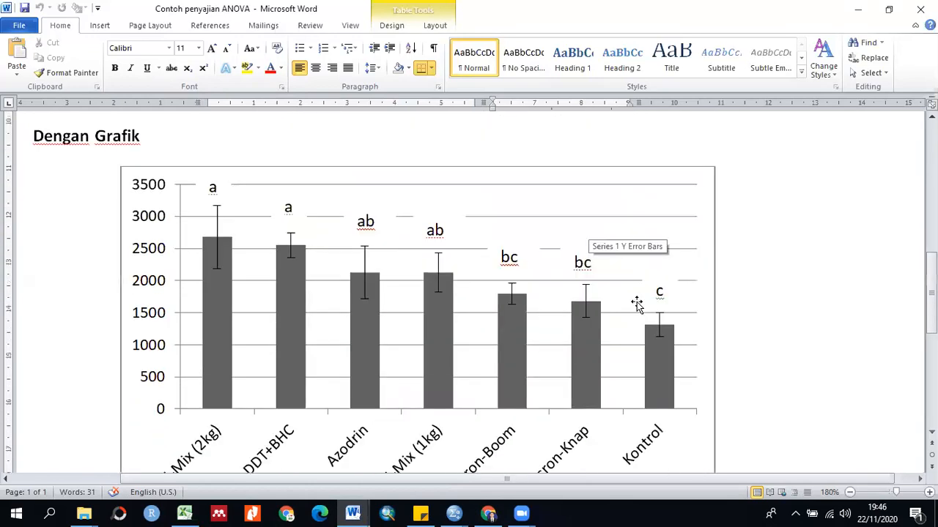
left_click(850, 493)
scroll(598, 308, "down", 10)
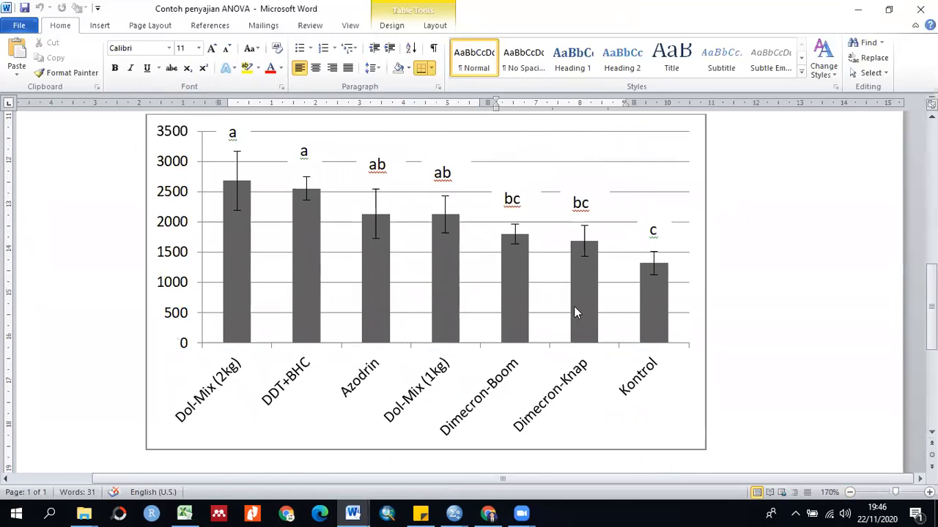
scroll(572, 308, "up", 1)
scroll(495, 278, "up", 5)
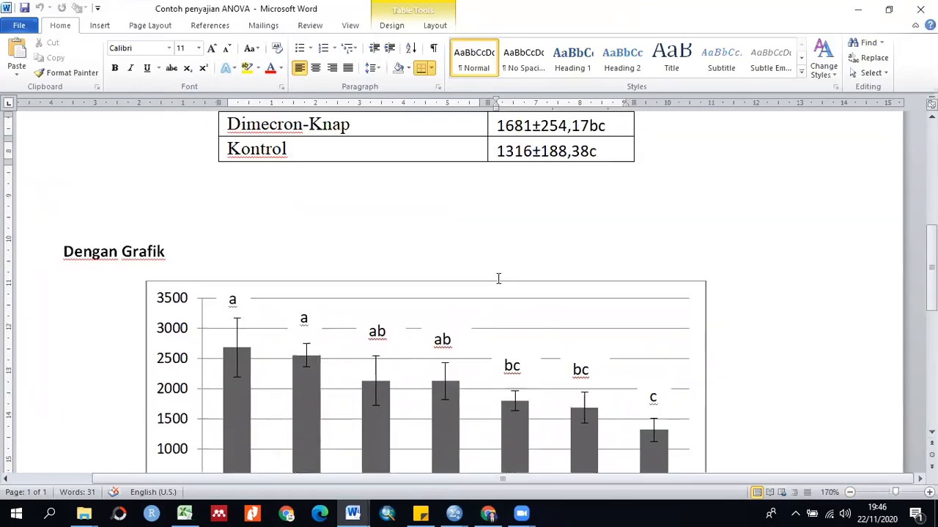
scroll(490, 290, "up", 1)
scroll(586, 278, "down", 1)
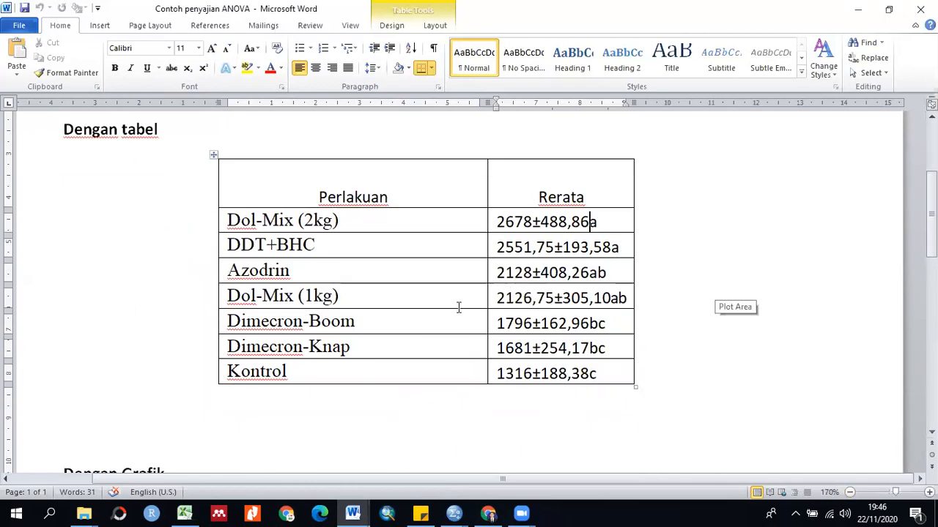
Examine the error bars and significance letters above the treatment columns in the Dengan Grafik chart.
scroll(450, 313, "down", 2)
scroll(450, 313, "down", 3)
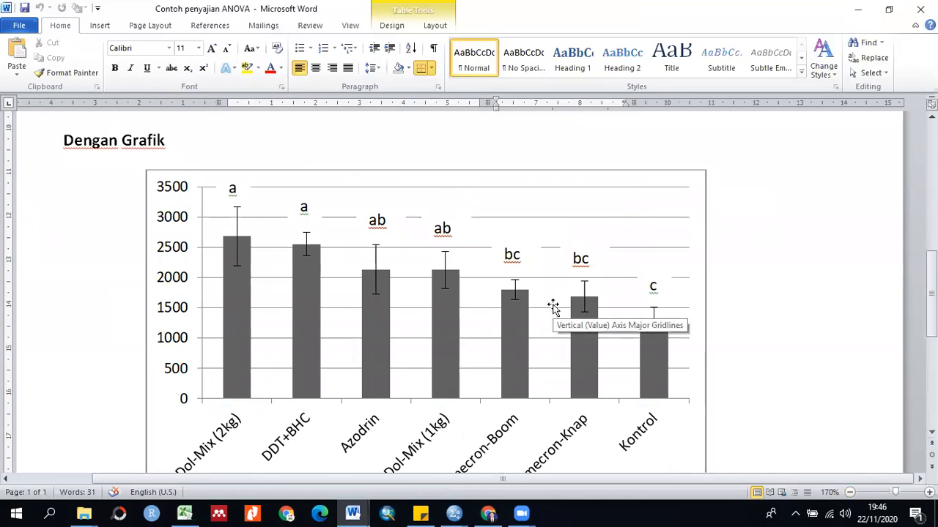
scroll(554, 311, "down", 1)
scroll(555, 311, "up", 1)
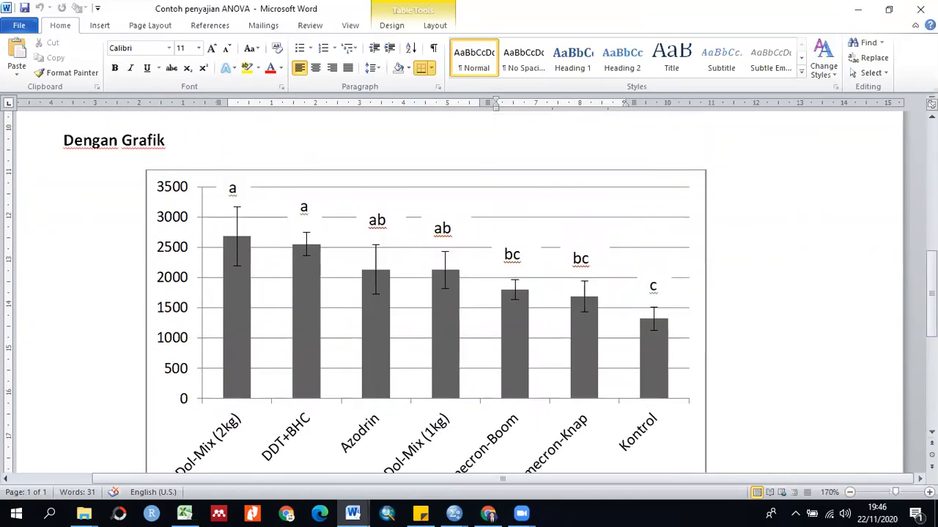
left_click_drag(930, 306, 931, 307)
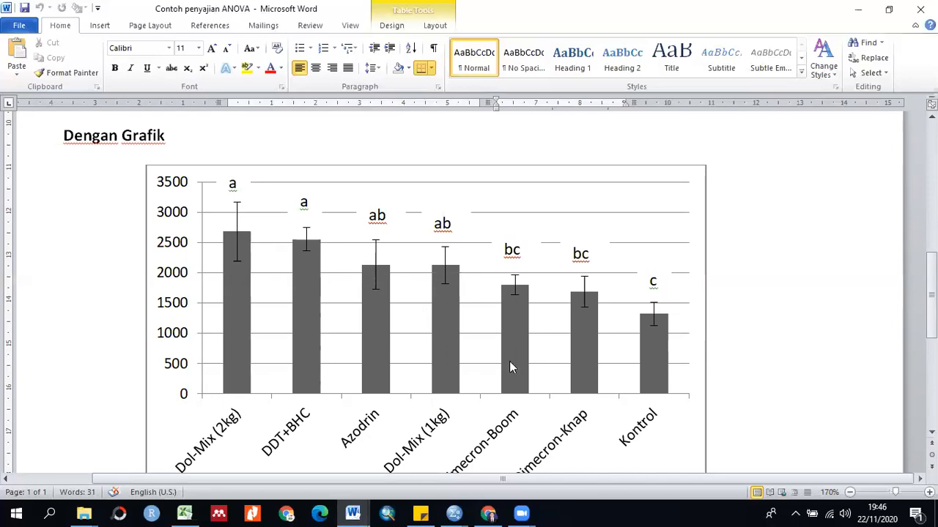
scroll(436, 317, "down", 1)
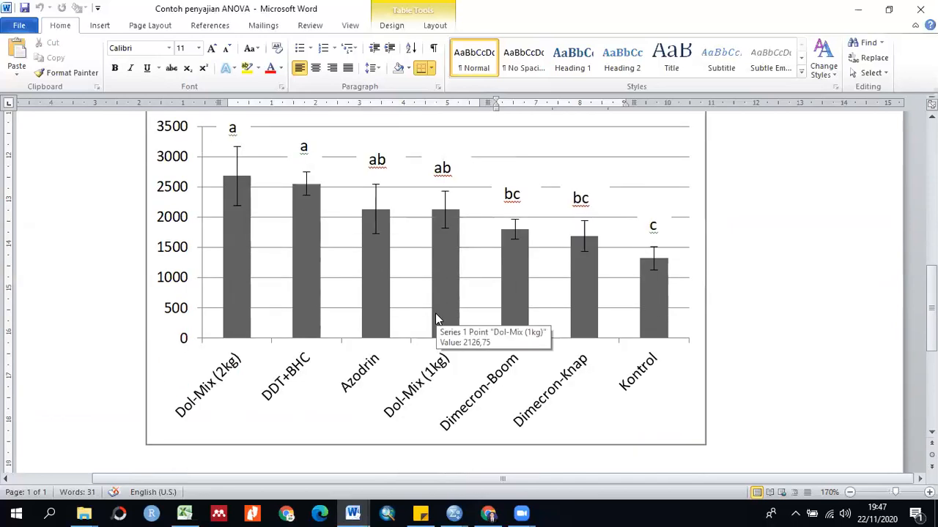
scroll(439, 304, "up", 1)
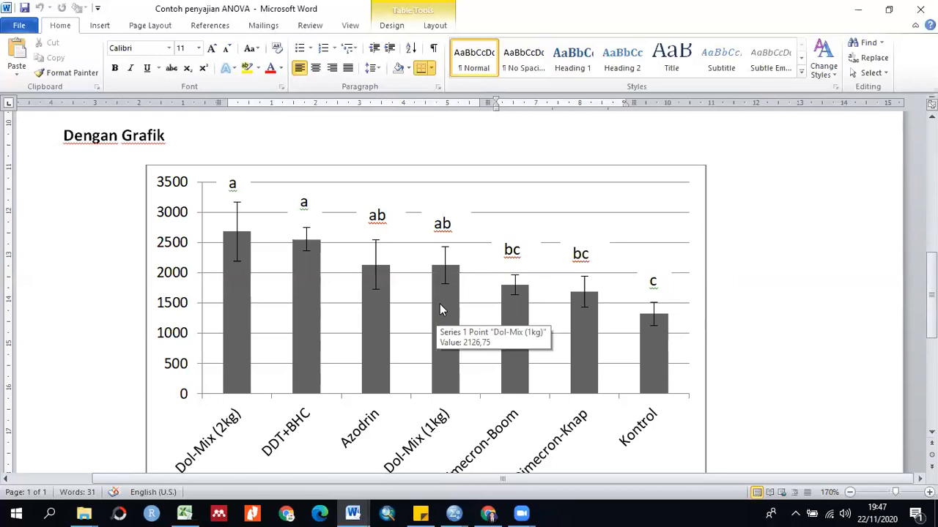
Switch to the Excel workbook and reduce the sheet's zoom to 110%.
left_click(182, 513)
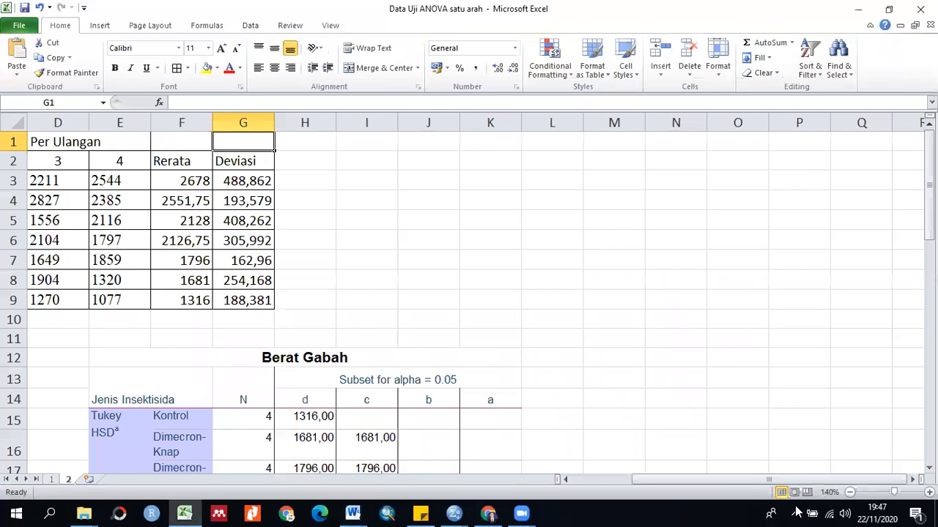
left_click(849, 494)
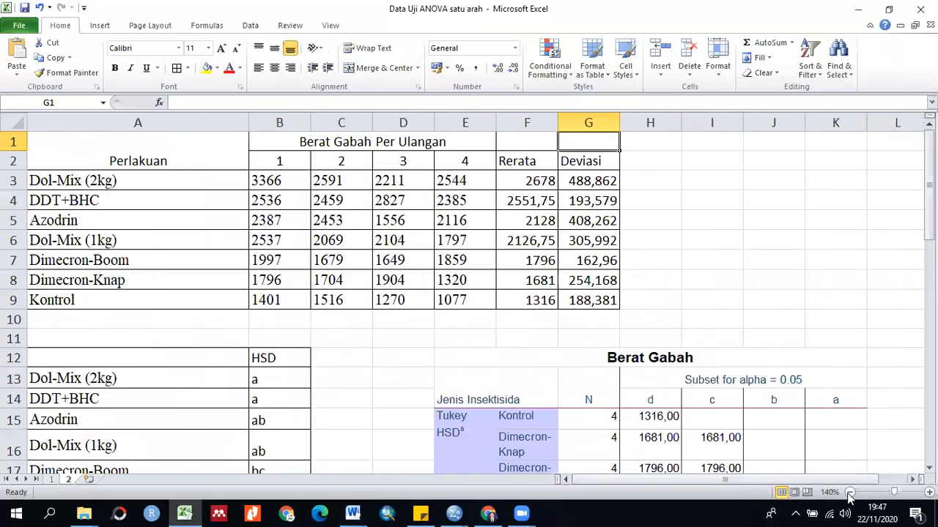
left_click(849, 494)
left_click(850, 494)
left_click(850, 494)
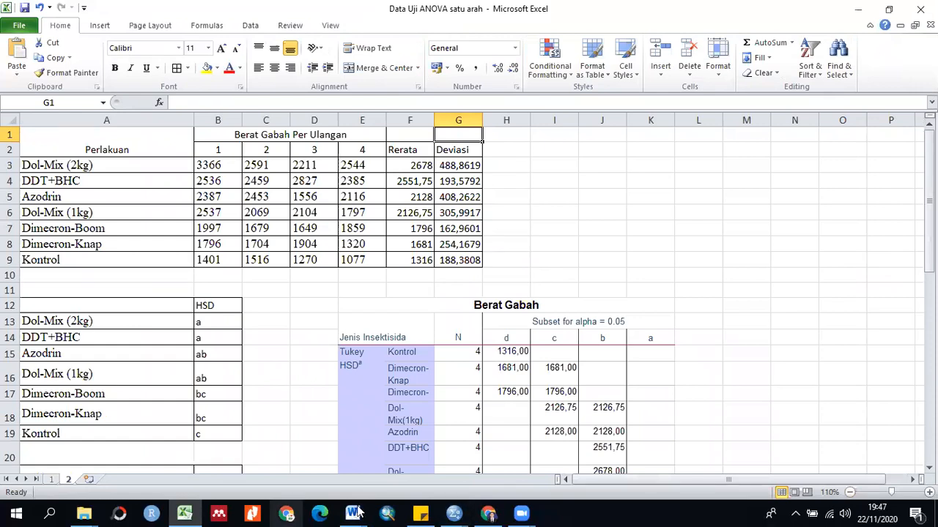
Switch to the Word document Contoh penyajian ANOVA and compare the Rerata column's letters with those above the chart's columns.
mouse_move(354, 512)
left_click(395, 478)
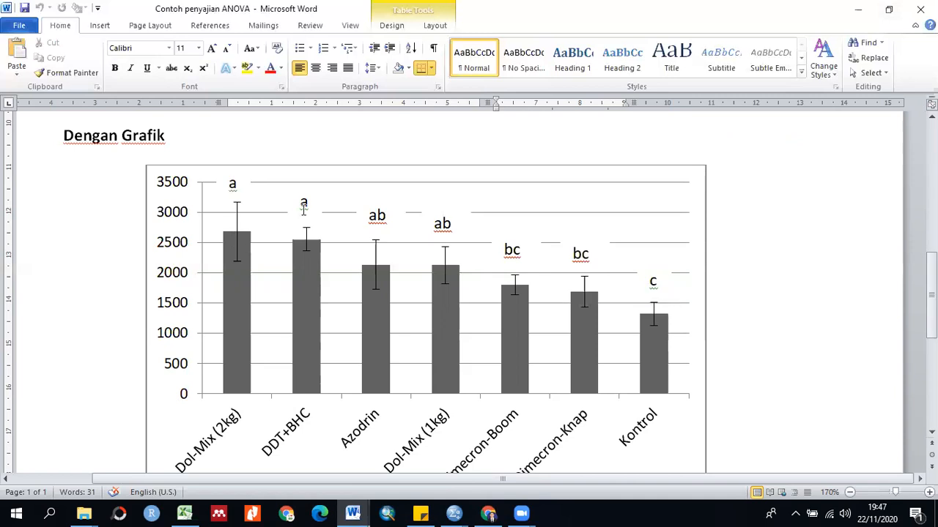
scroll(307, 209, "up", 3)
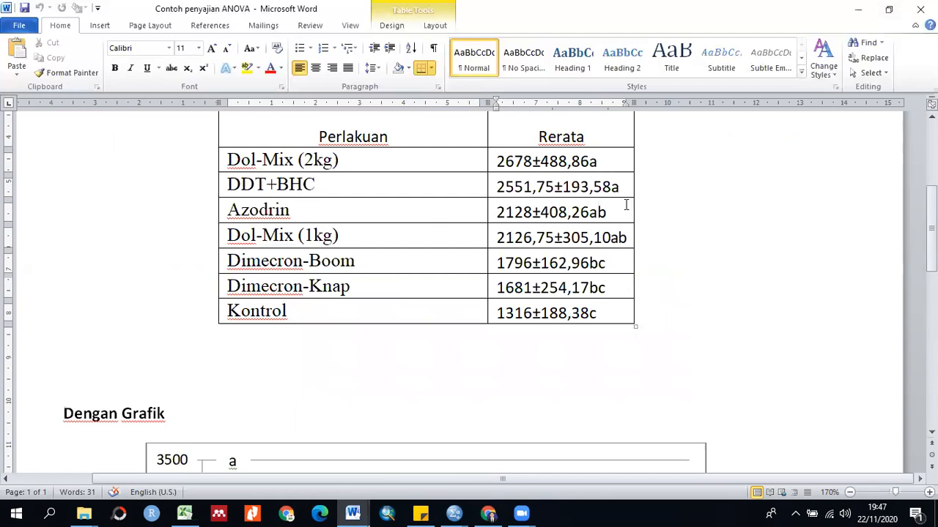
scroll(401, 433, "down", 2)
scroll(484, 433, "down", 2)
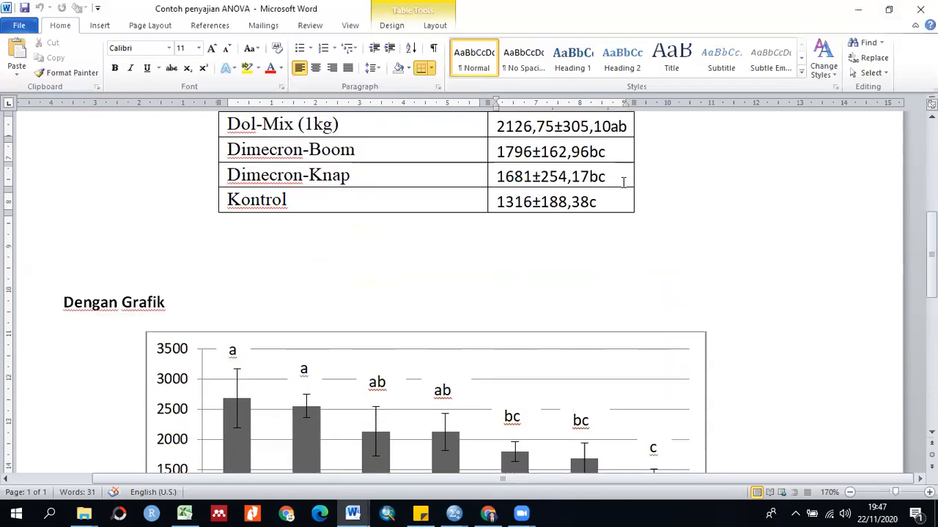
scroll(655, 429, "down", 2)
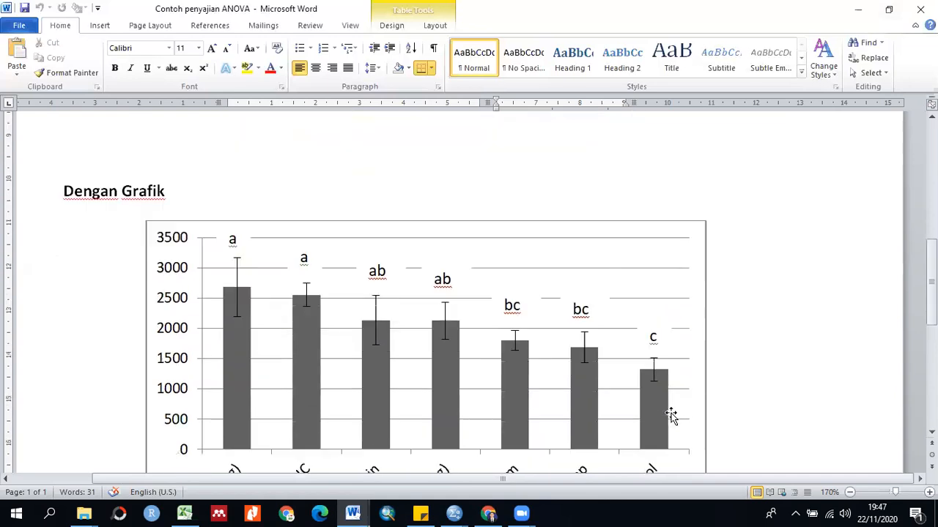
scroll(671, 416, "down", 1)
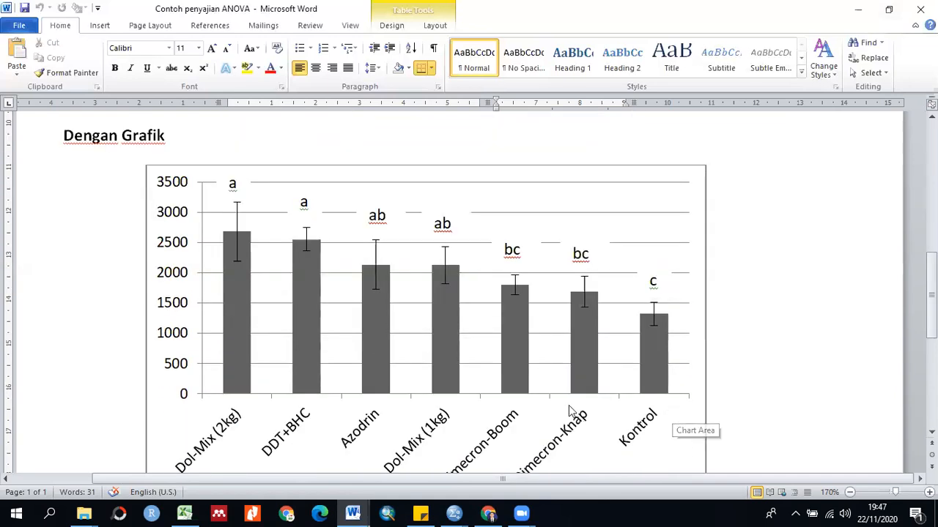
Examine how the Dengan Grafik chart presents each treatment's mean, deviation and letter, from Dol-Mix (2kg) to Kontrol.
scroll(541, 299, "up", 6)
scroll(541, 299, "down", 5)
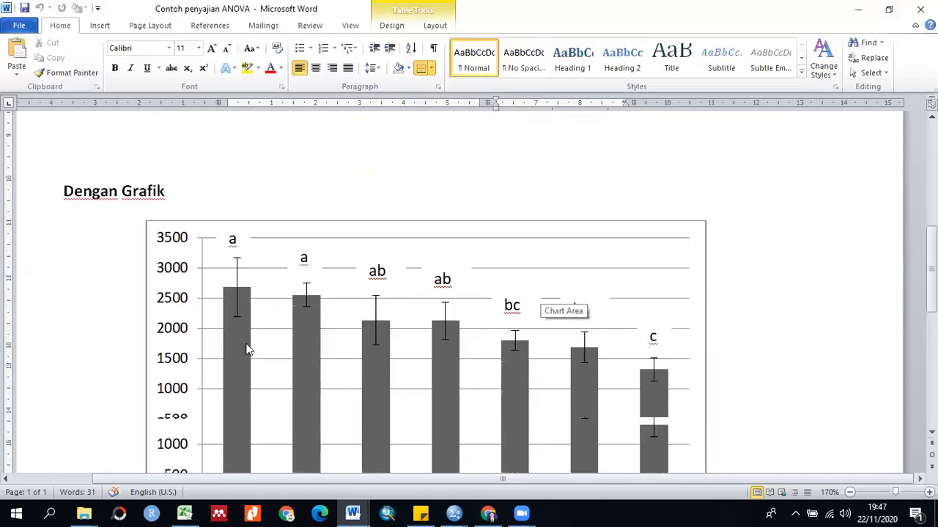
scroll(241, 334, "down", 3)
scroll(218, 233, "up", 2)
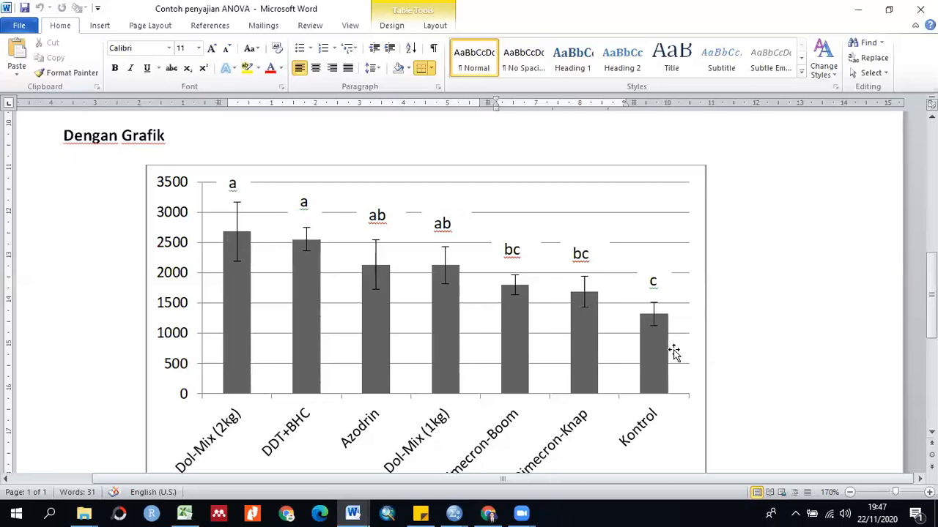
scroll(674, 352, "down", 1)
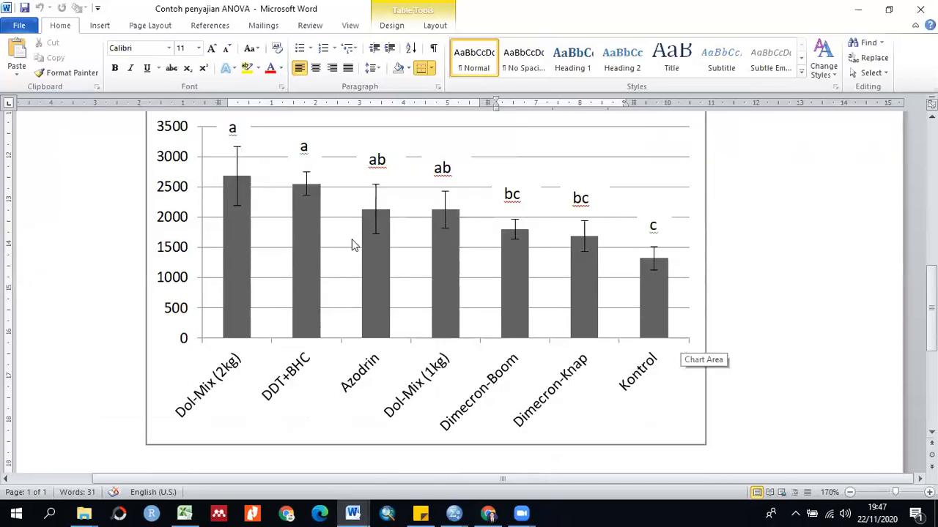
scroll(418, 291, "up", 1)
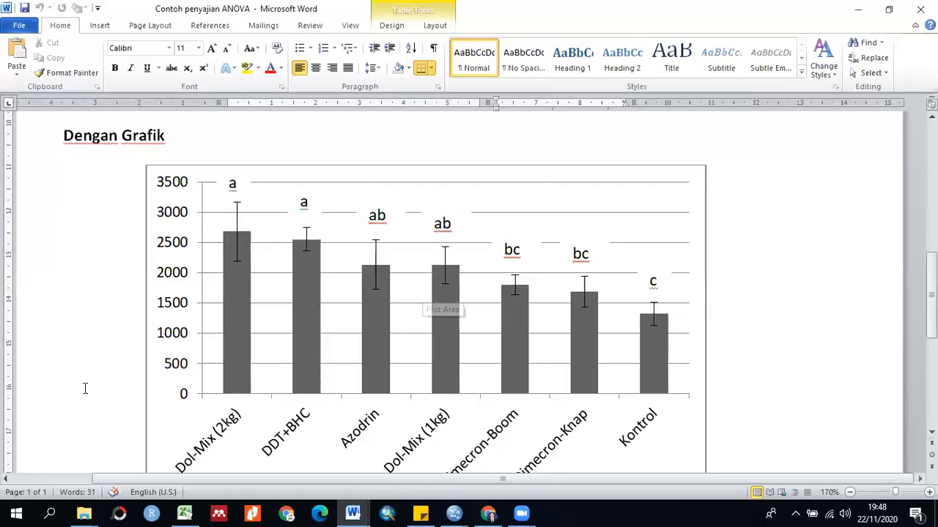
Switch to the Excel workbook and insert a 2-D clustered column chart from the treatment names (A3:A9) and Rerata values (F3:F9).
left_click(192, 513)
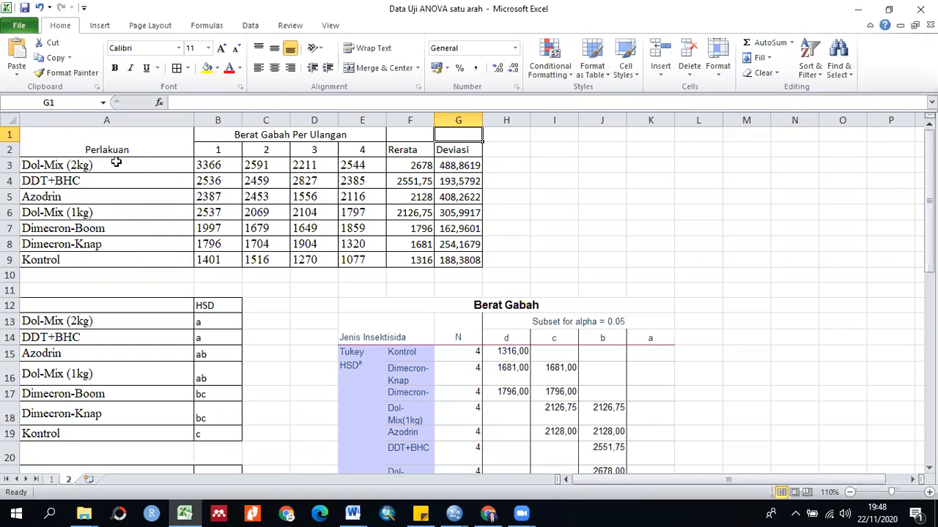
left_click_drag(110, 165, 114, 181)
left_click_drag(108, 241, 104, 258)
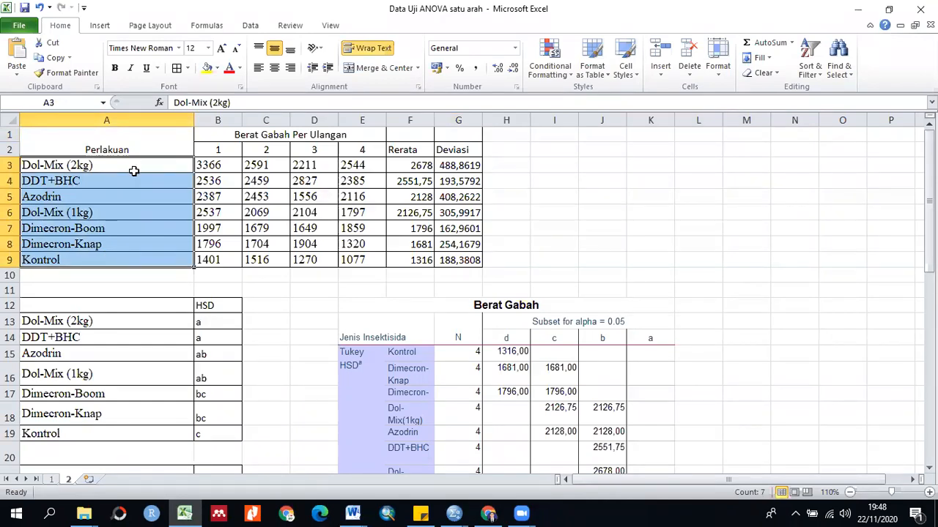
left_click_drag(407, 160, 411, 260)
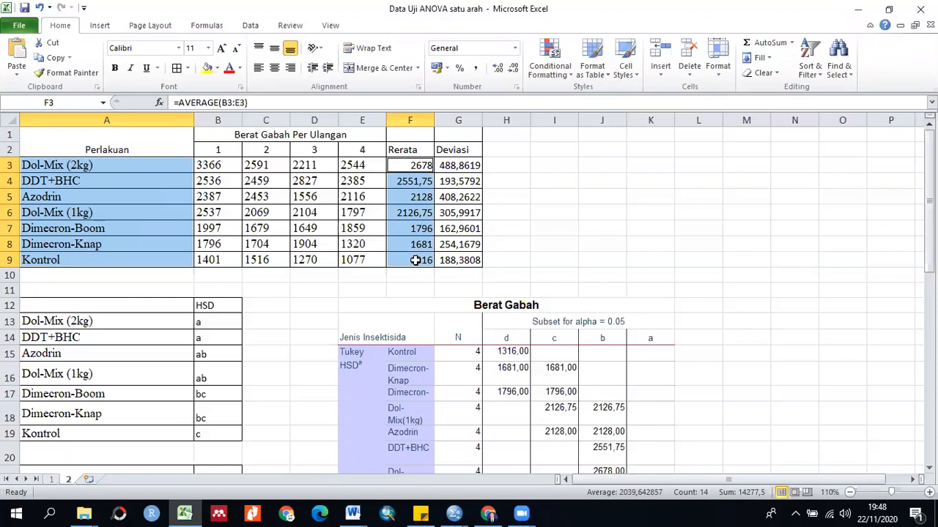
left_click(103, 29)
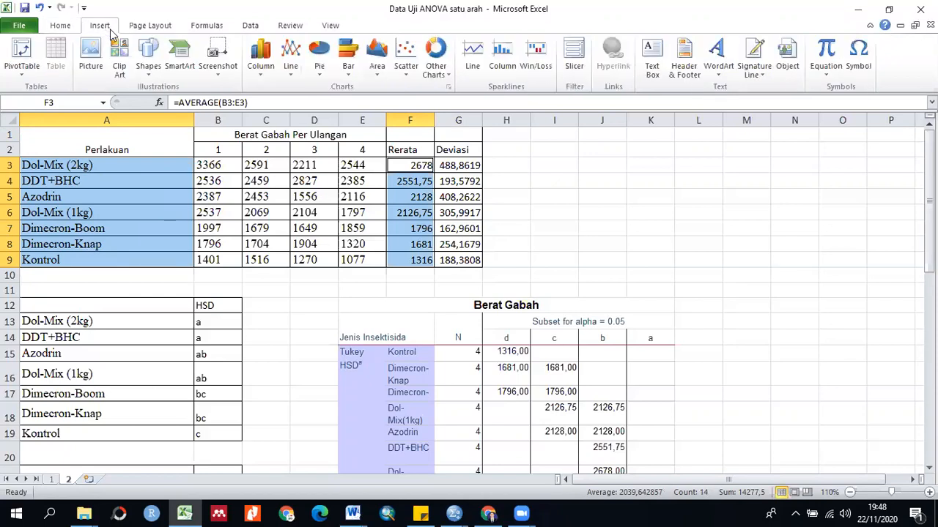
left_click(268, 77)
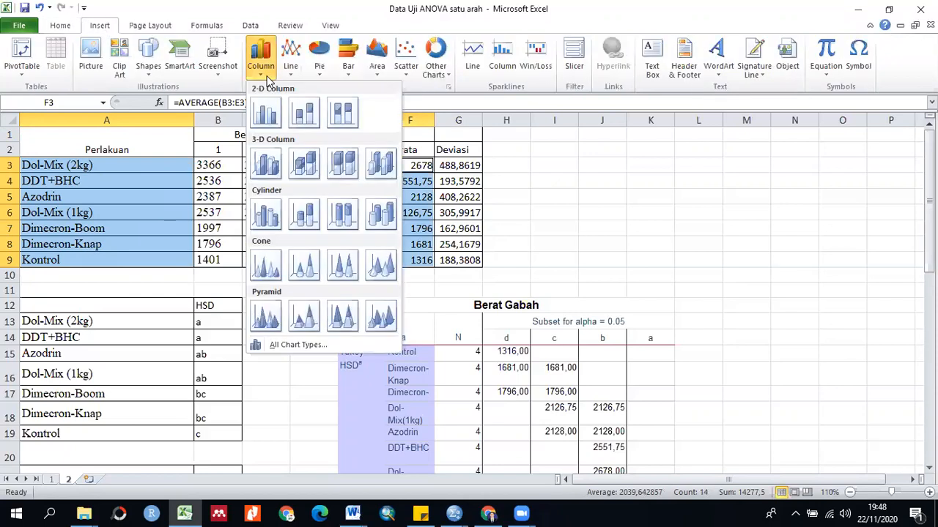
left_click(268, 114)
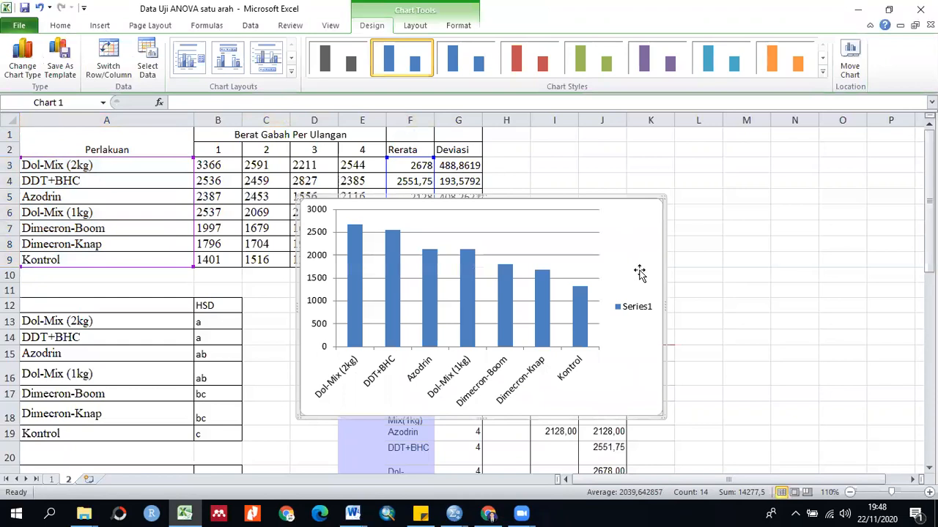
Reduce the sheet's zoom to 98% and move the column chart beside the Deviasi column so the data table is uncovered.
left_click_drag(639, 208, 634, 227)
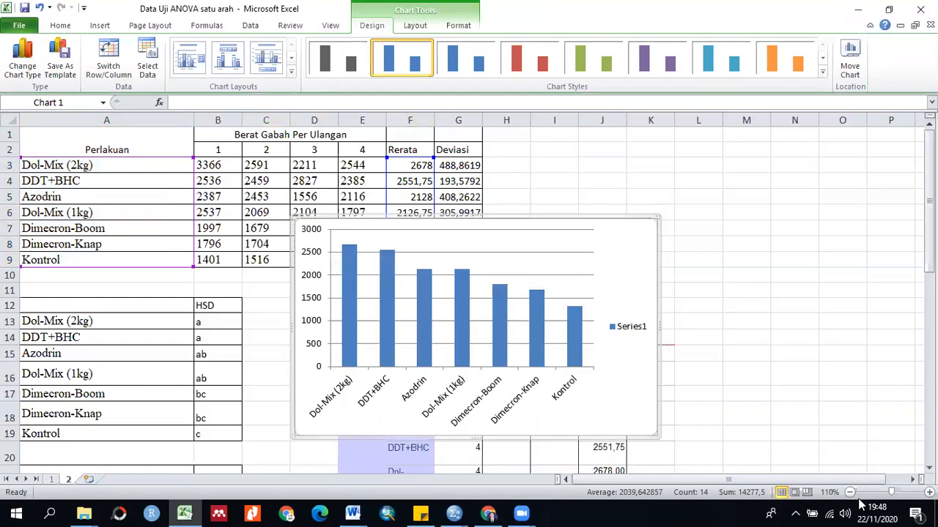
left_click(893, 491)
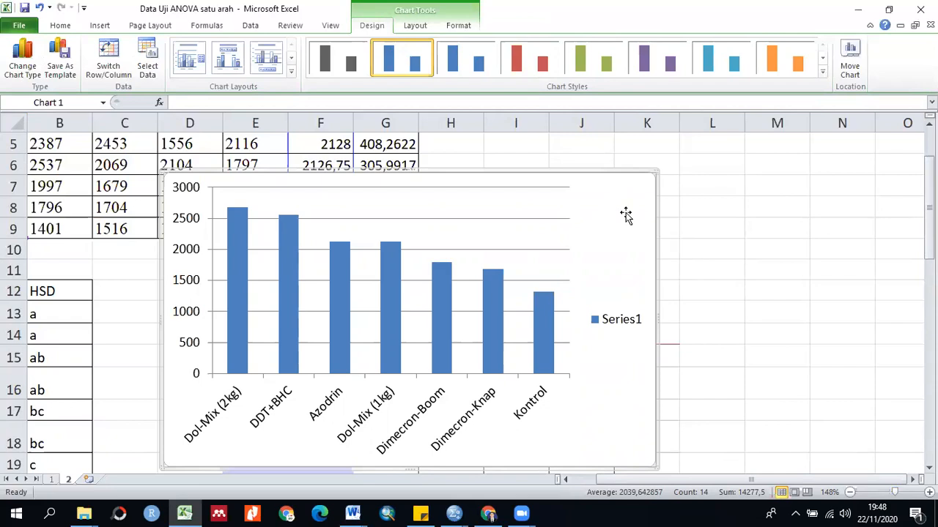
left_click(888, 492)
left_click_drag(553, 224, 741, 189)
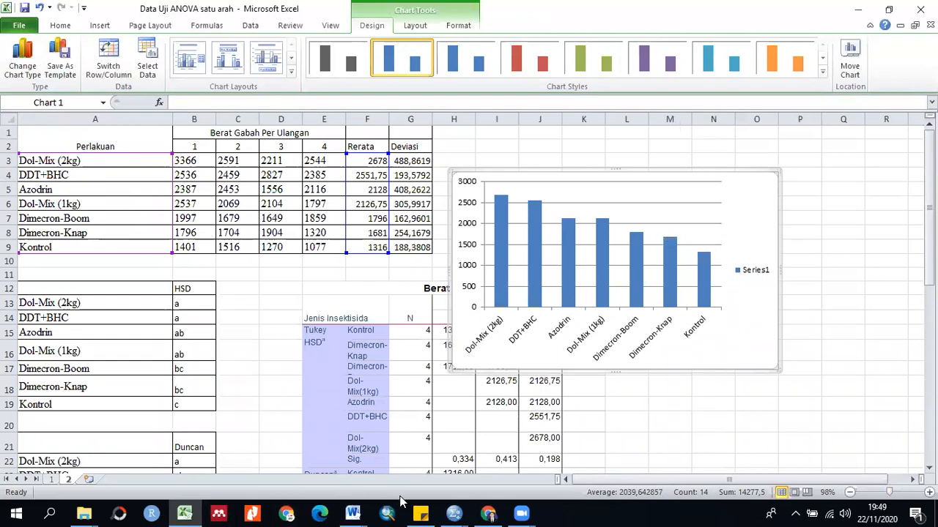
Check the Dengan Grafik example chart in the Word document Contoh penyajian ANOVA and return to the Excel workbook.
left_click(362, 511)
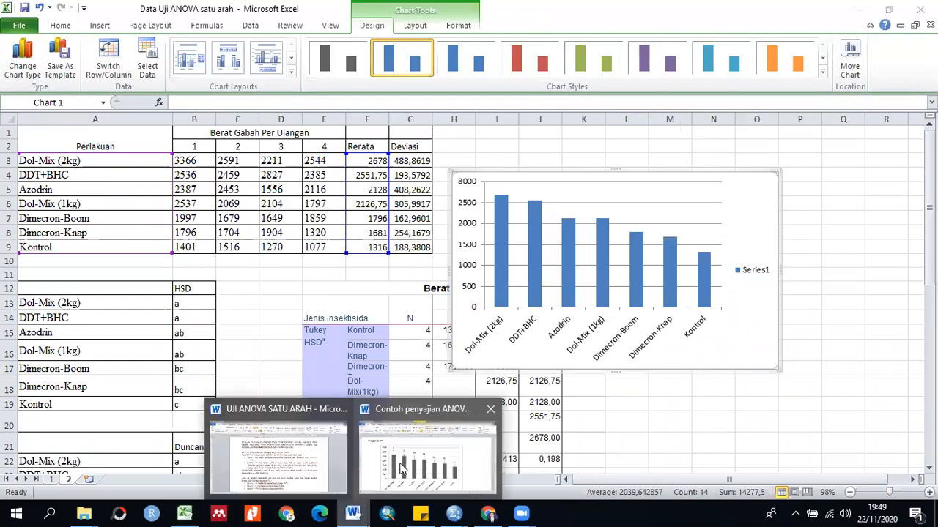
left_click(401, 469)
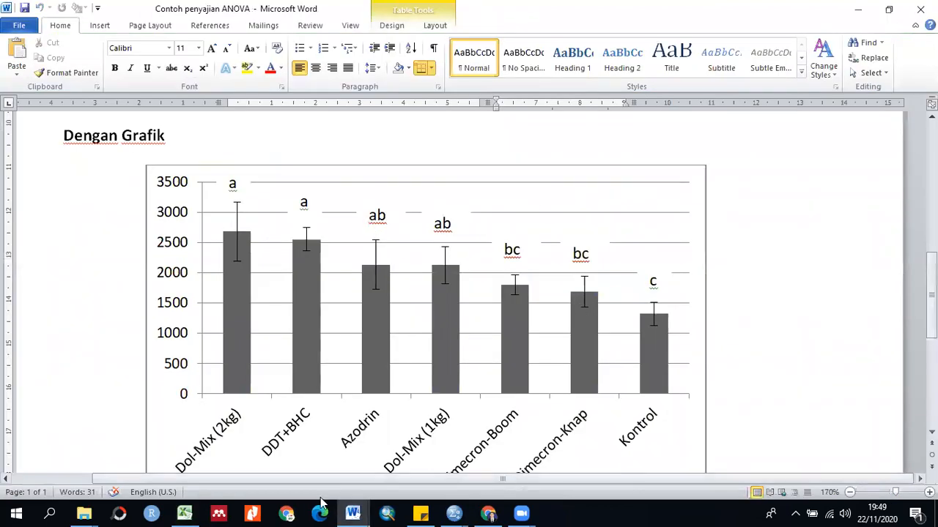
left_click(185, 513)
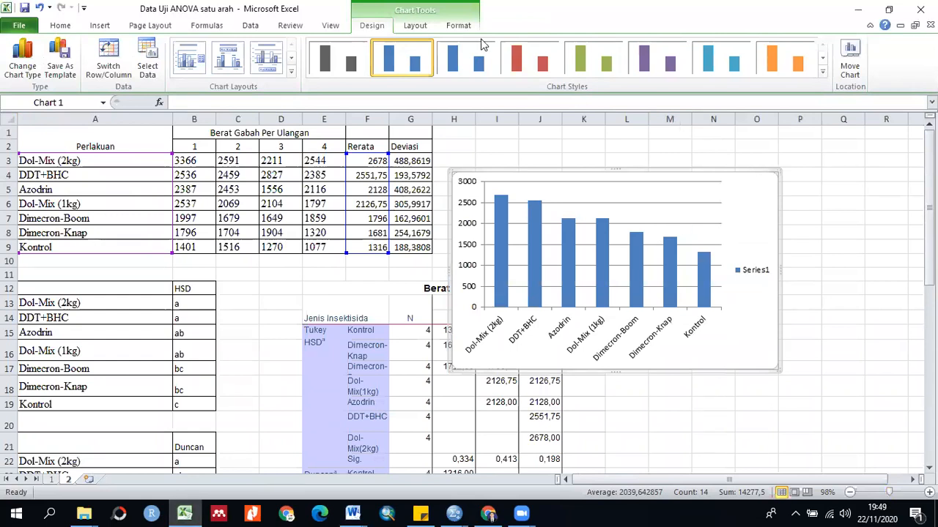
Add error bars with standard error to the treatment columns and delete the chart's Series1 legend.
left_click(415, 26)
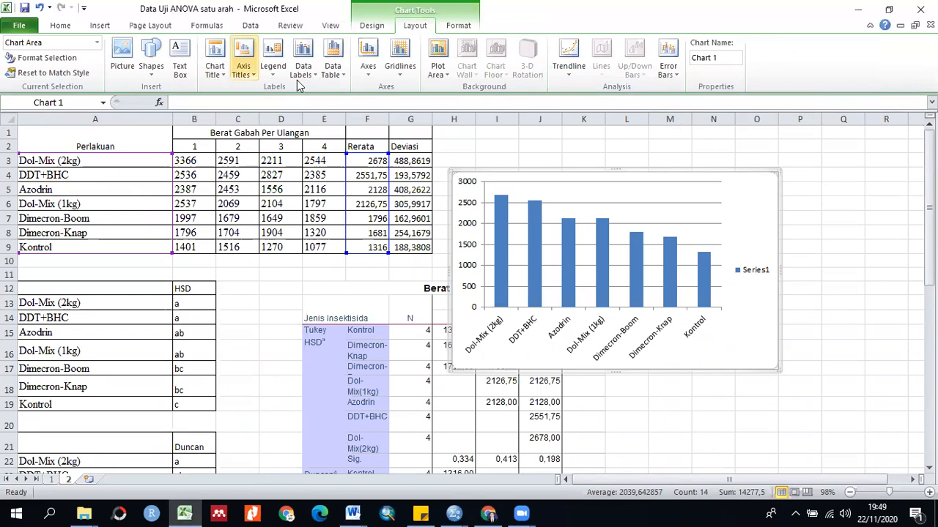
left_click(672, 76)
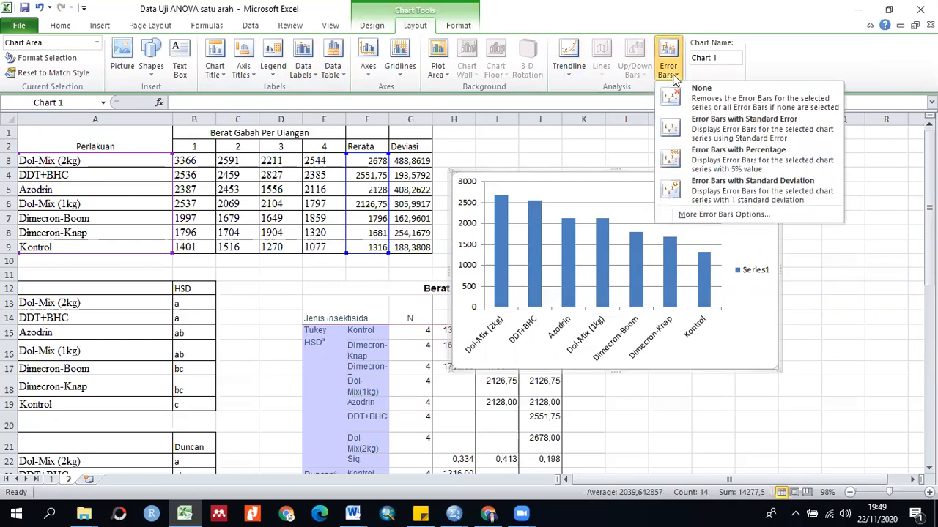
left_click(762, 128)
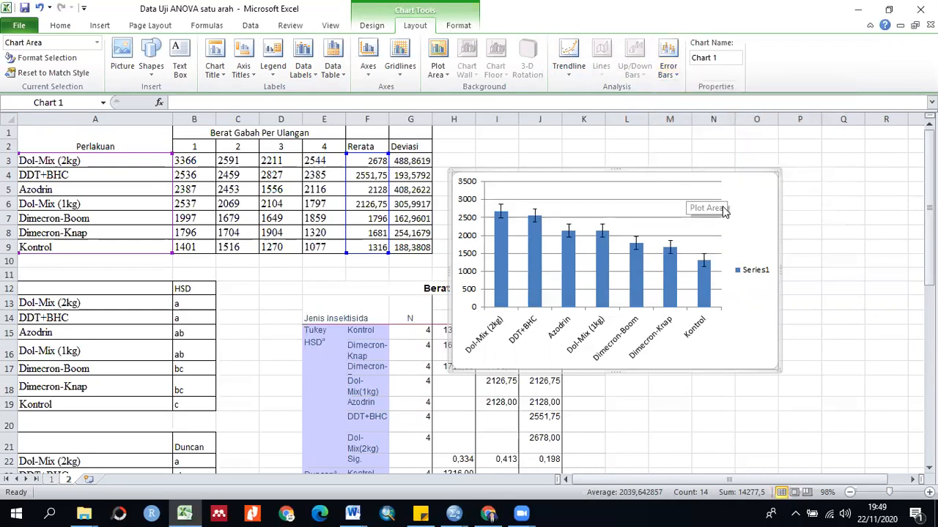
left_click(755, 273)
key("Delete")
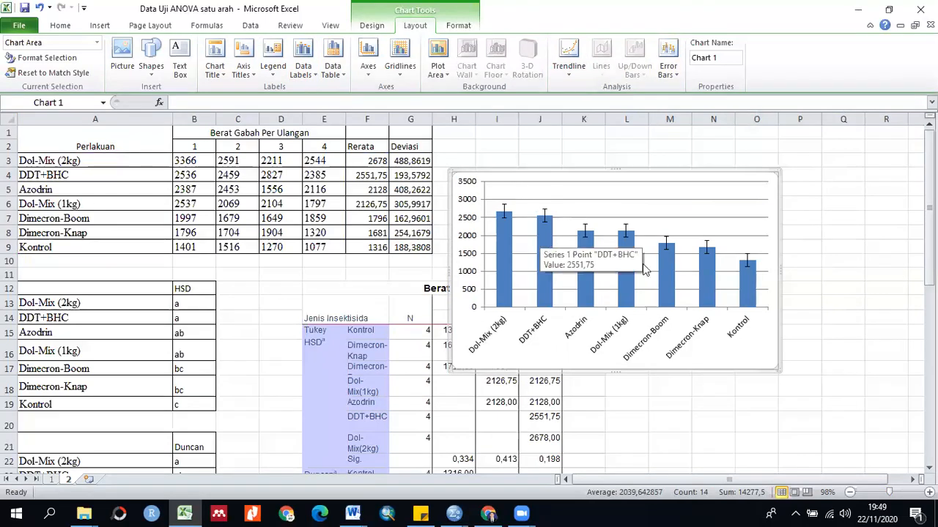
mouse_move(701, 258)
mouse_move(506, 223)
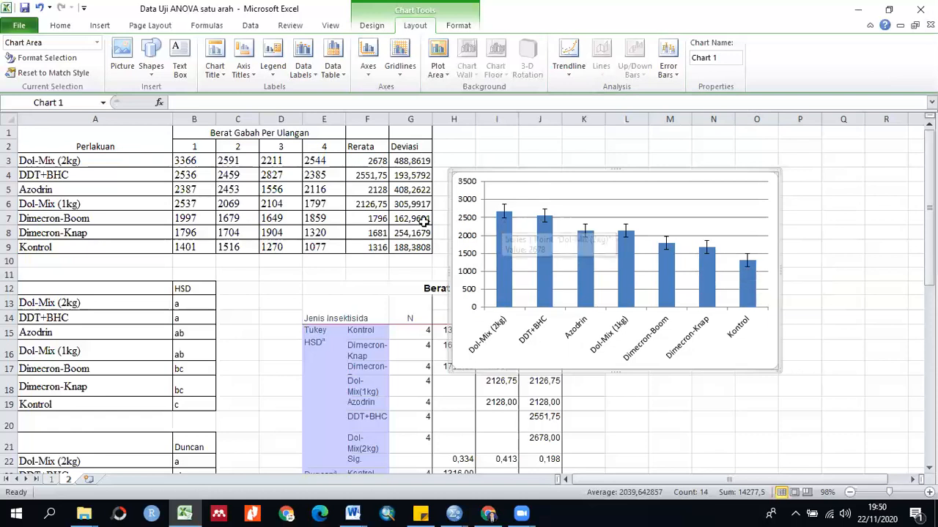
right_click(761, 328)
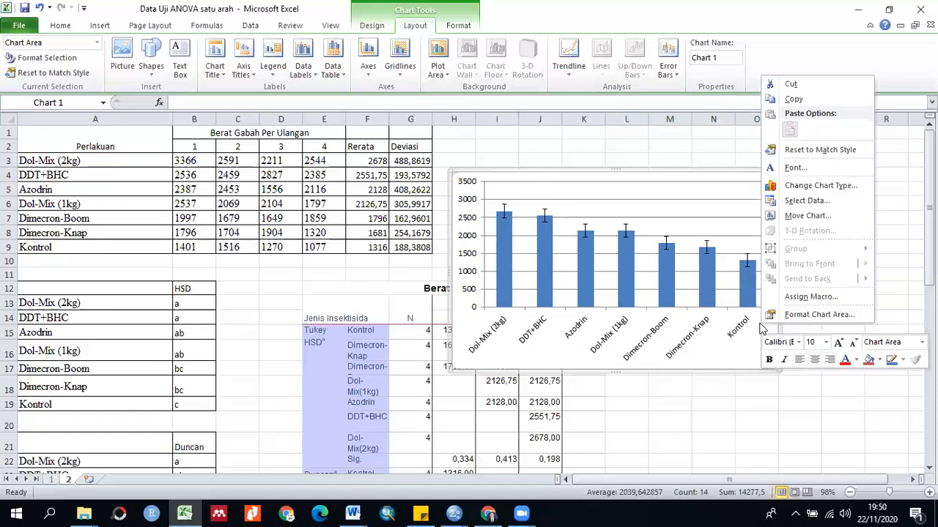
left_click(800, 316)
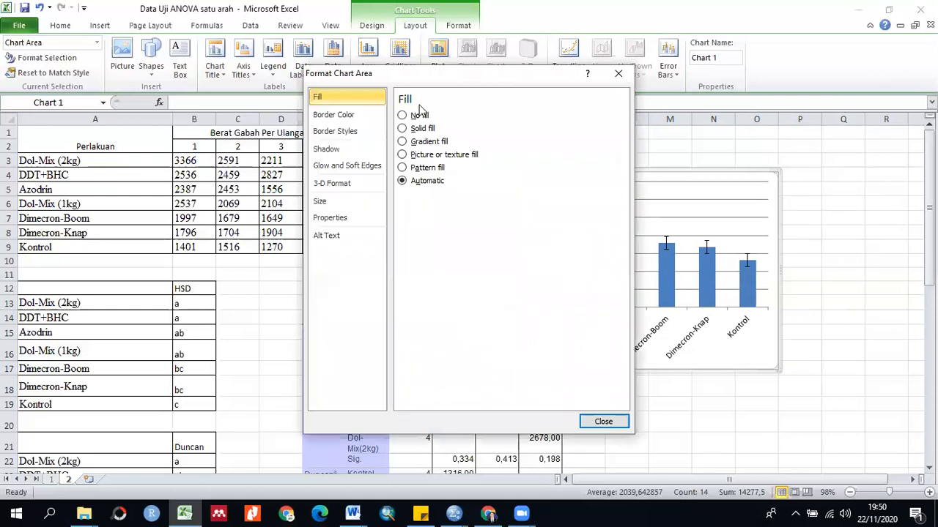
left_click(347, 117)
left_click(341, 134)
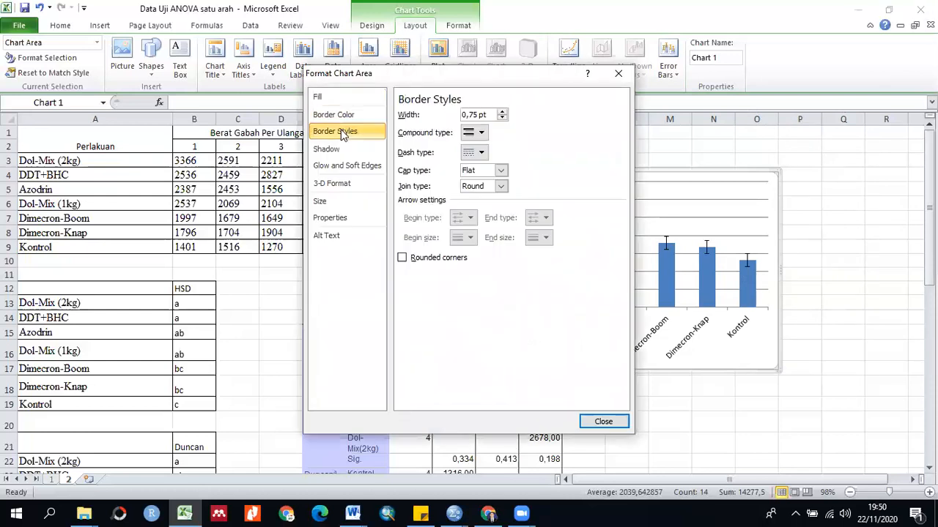
left_click(340, 149)
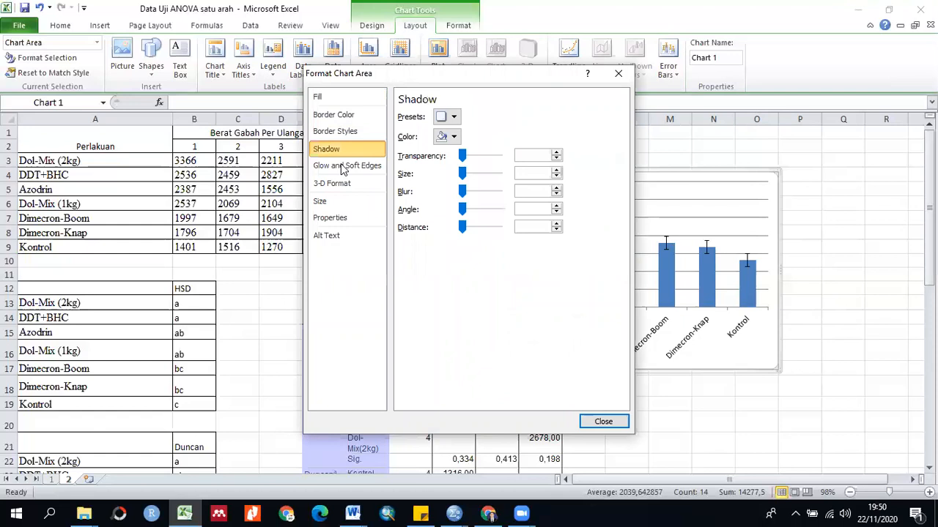
left_click(339, 186)
left_click(336, 201)
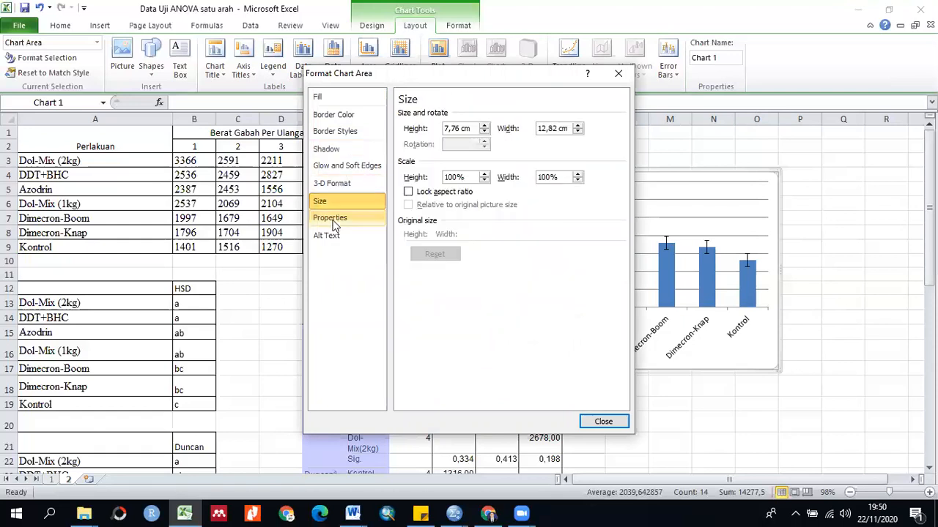
left_click(331, 219)
left_click(618, 73)
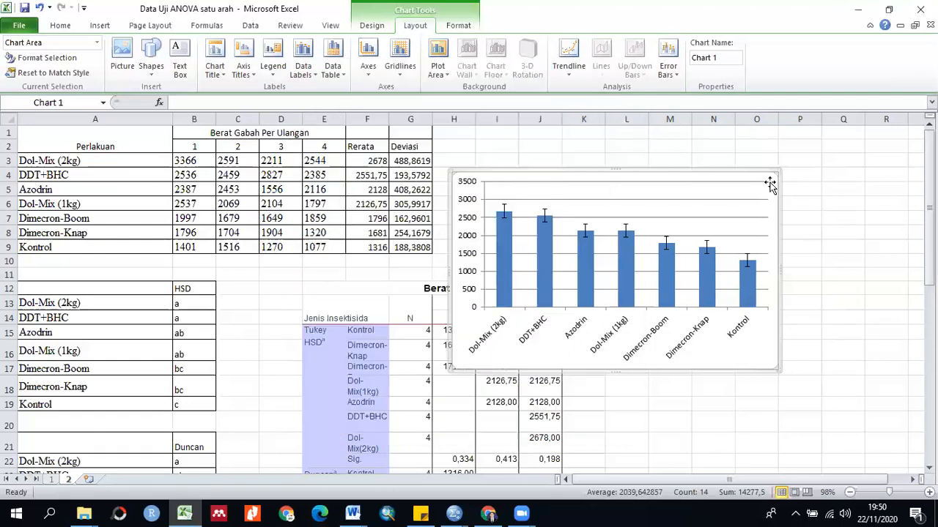
right_click(768, 179)
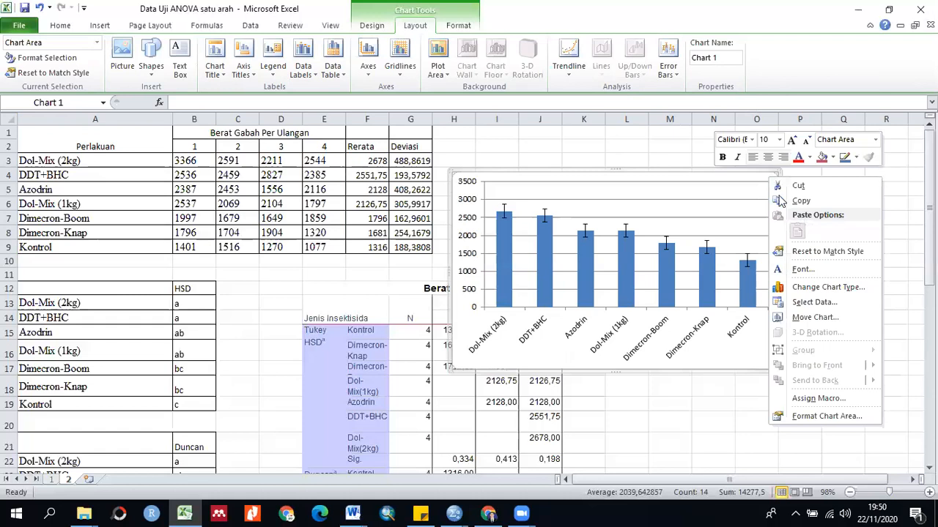
Reapply the Error Bars with Standard Error option to the chart's series.
left_click(669, 70)
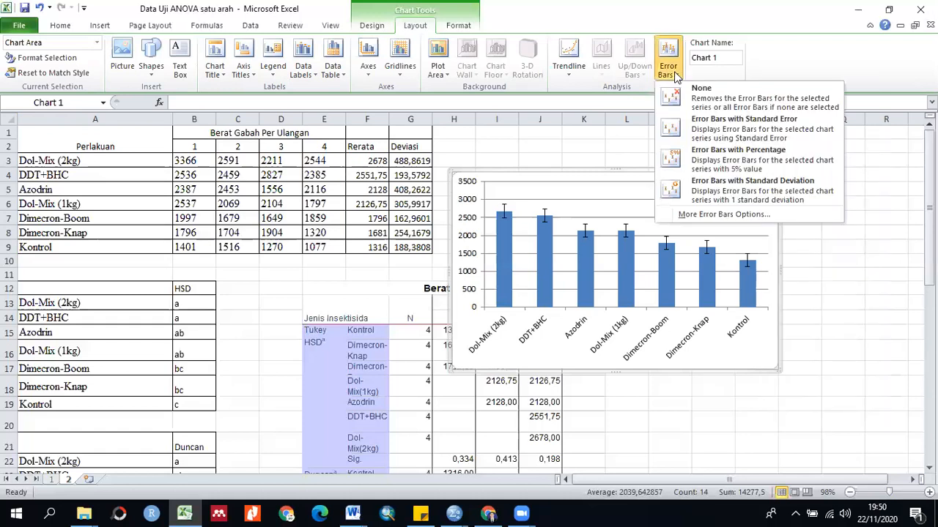
left_click(710, 210)
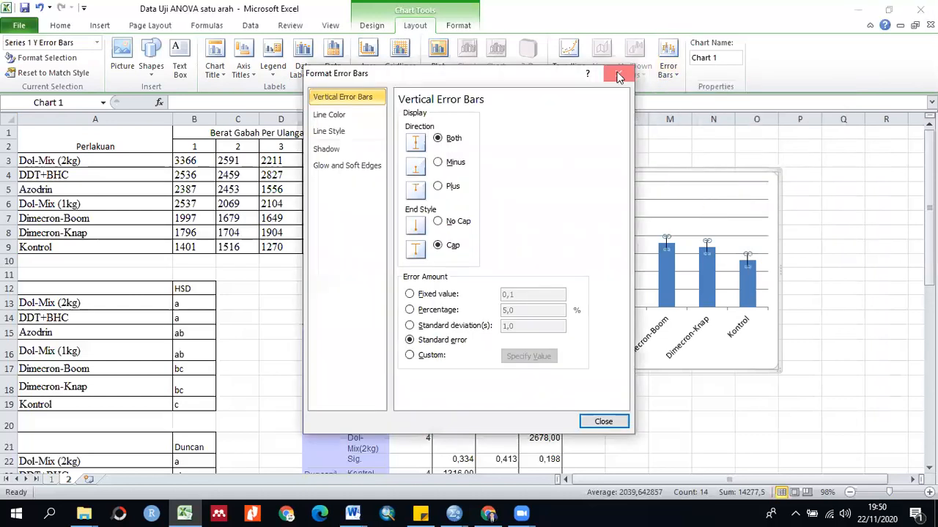
left_click(620, 76)
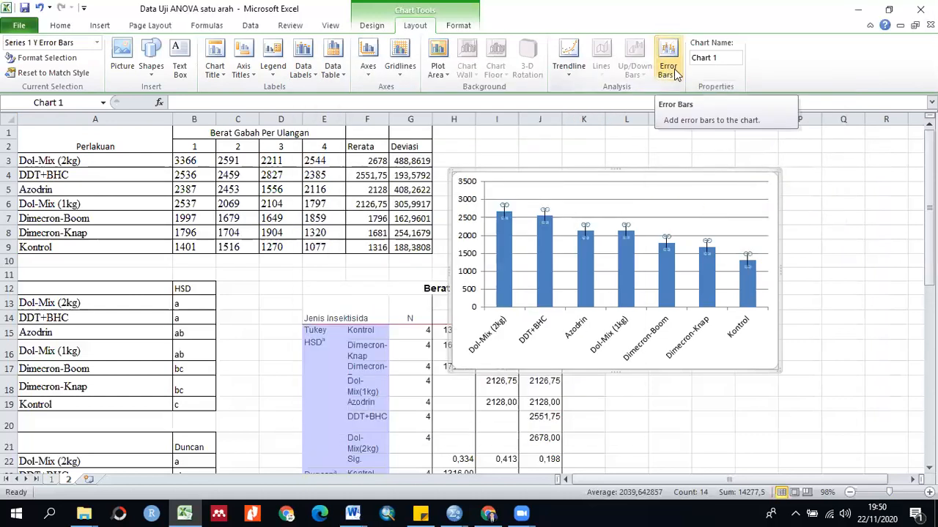
left_click(675, 74)
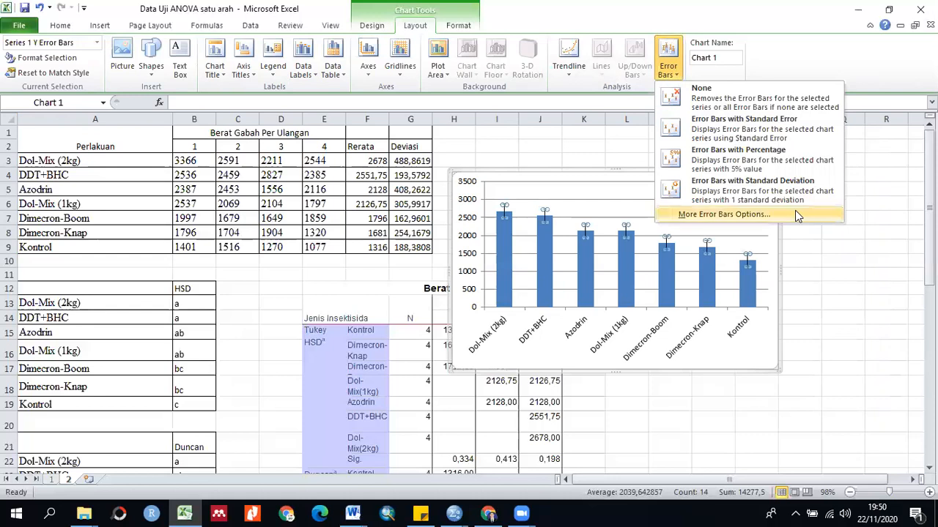
left_click(718, 126)
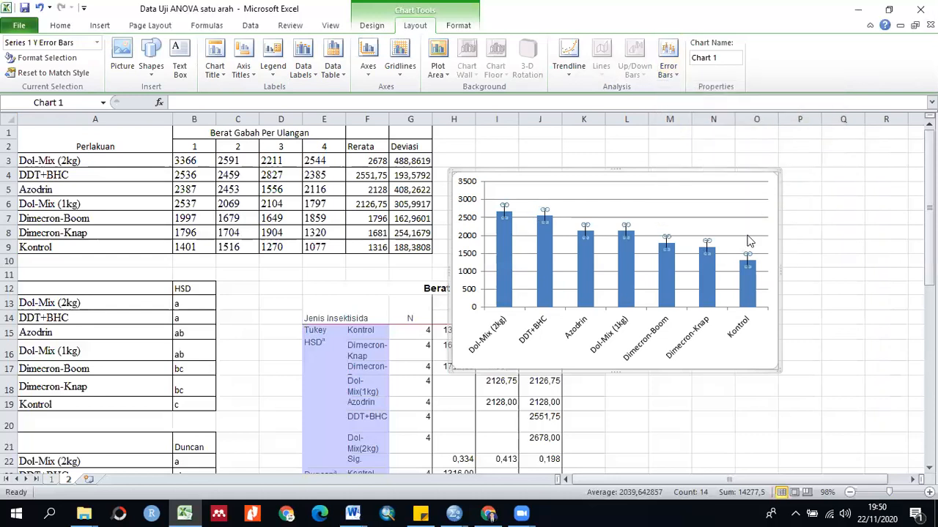
Open the vertical error bar formatting, try the Minus and Plus directions, and set the direction back to Both.
left_click(672, 77)
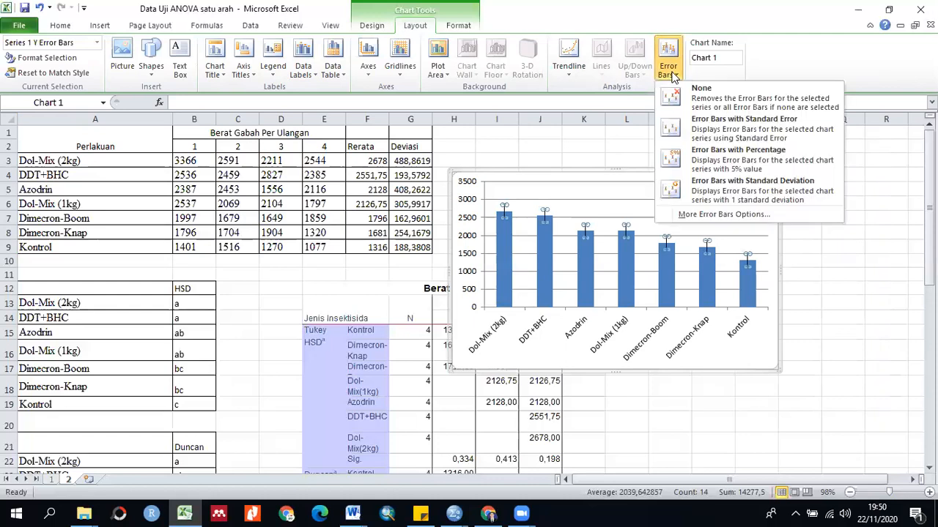
left_click(721, 214)
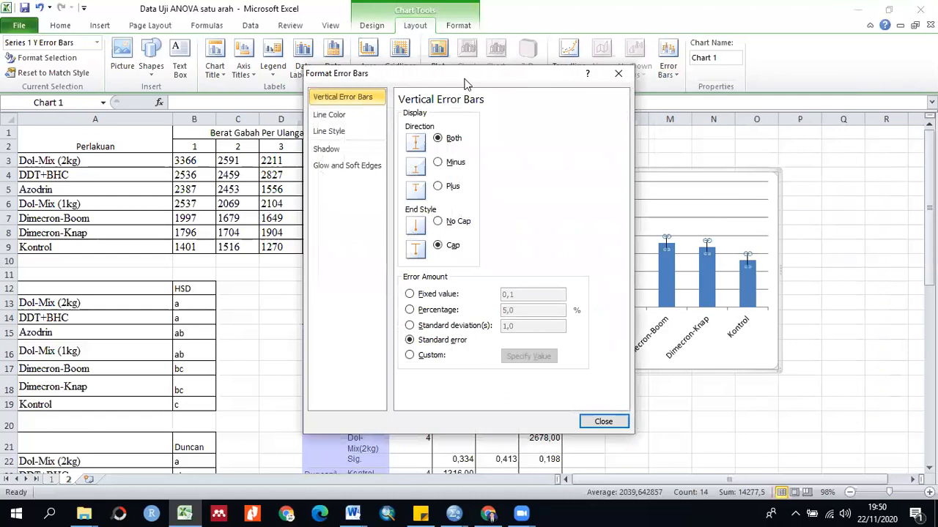
left_click_drag(465, 84, 283, 91)
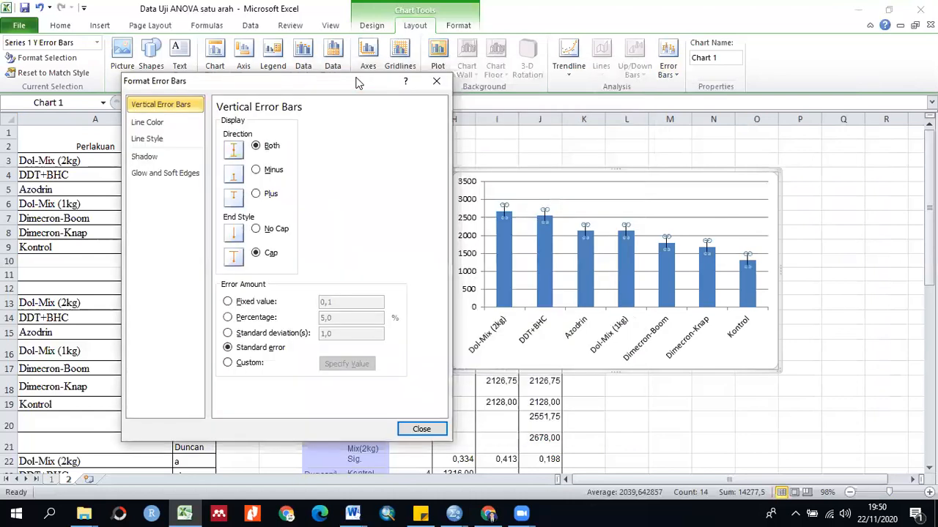
left_click(255, 170)
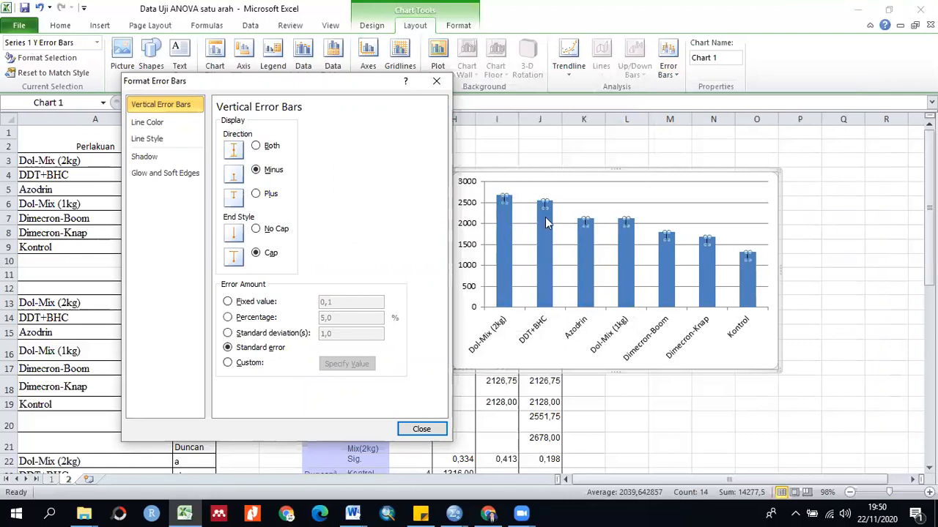
left_click(256, 193)
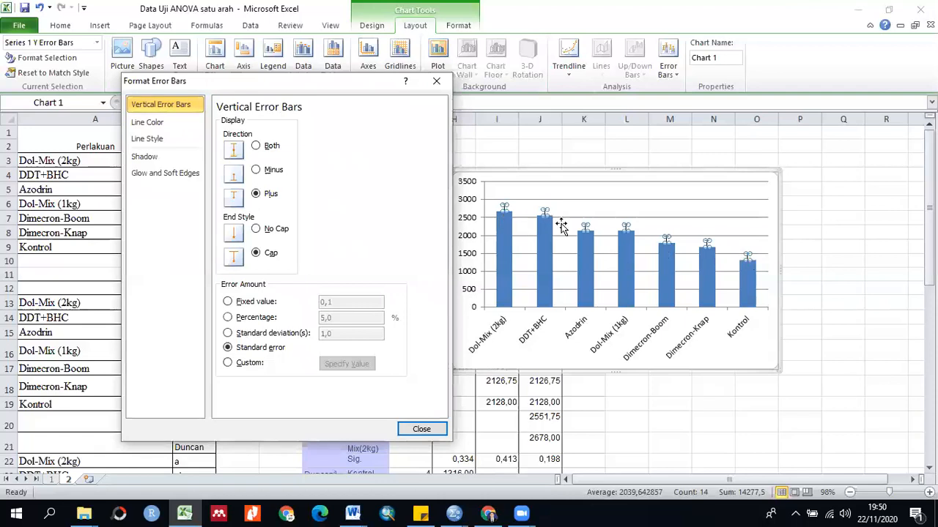
left_click(256, 146)
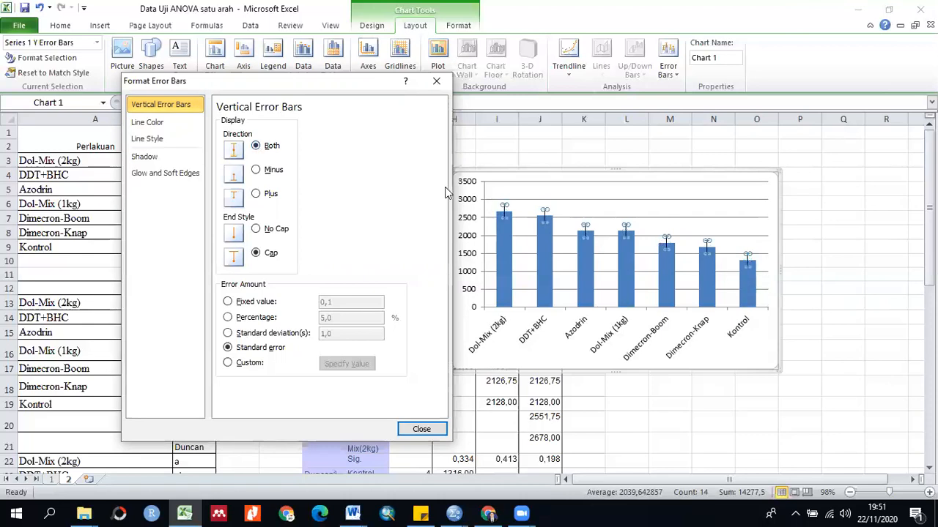
Try the No Cap end style, restore Cap, and switch the vertical error bars' error amount to Custom.
left_click(256, 230)
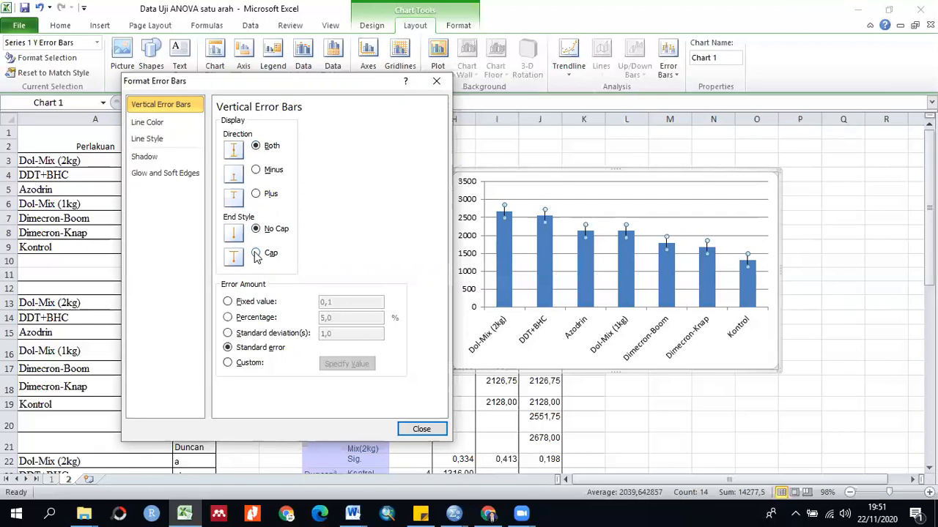
left_click(287, 249)
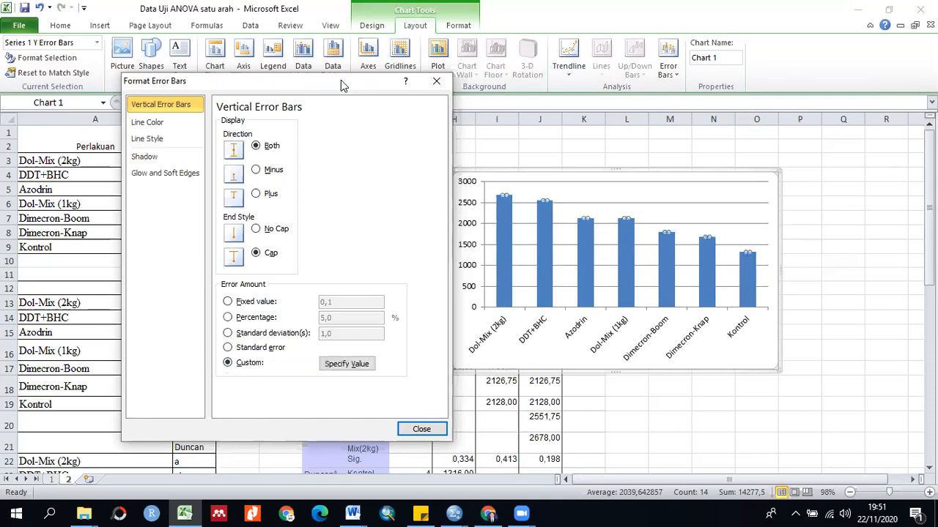
left_click_drag(341, 79, 769, 53)
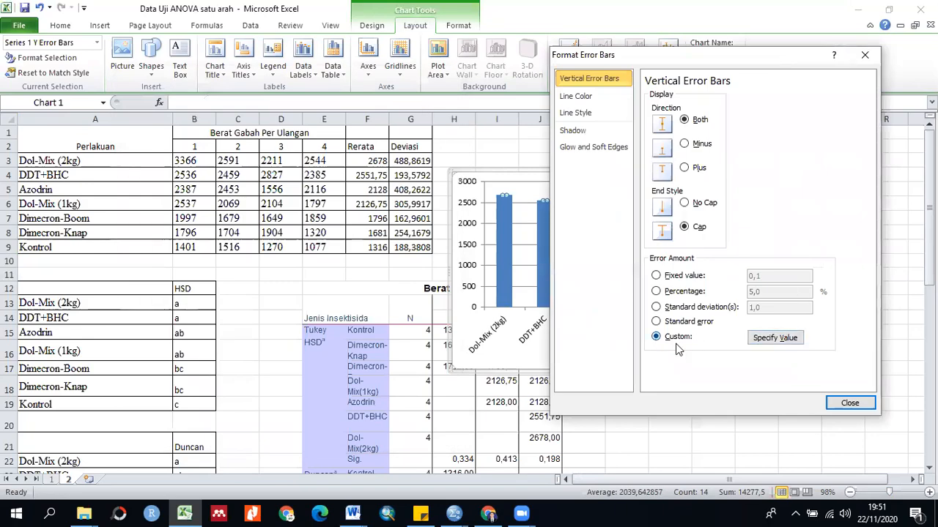
Specify the Deviasi values in G3:G9 as the custom positive error value.
left_click(773, 343)
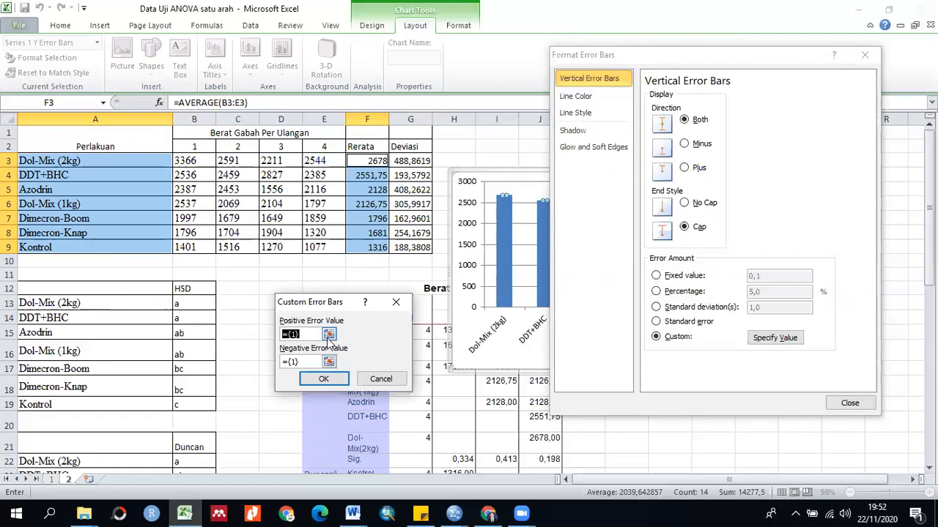
left_click(329, 335)
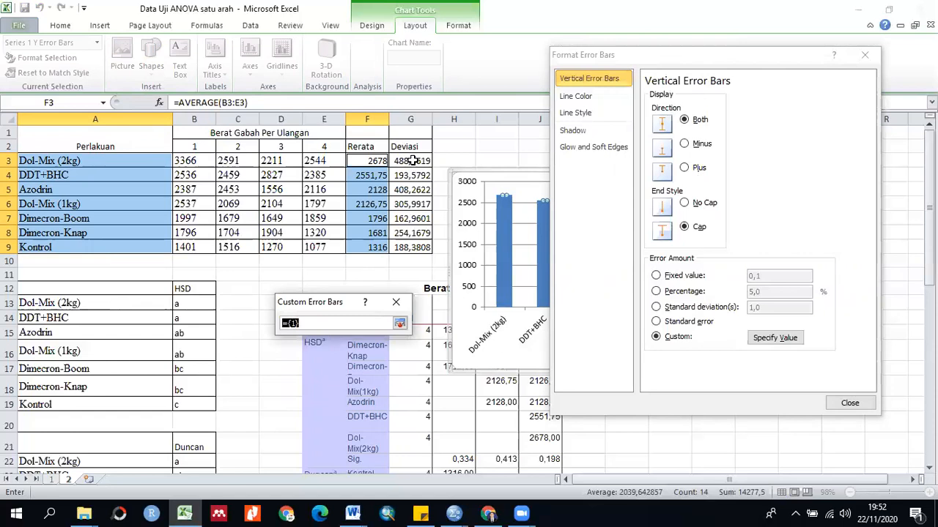
left_click_drag(414, 160, 414, 247)
left_click(400, 323)
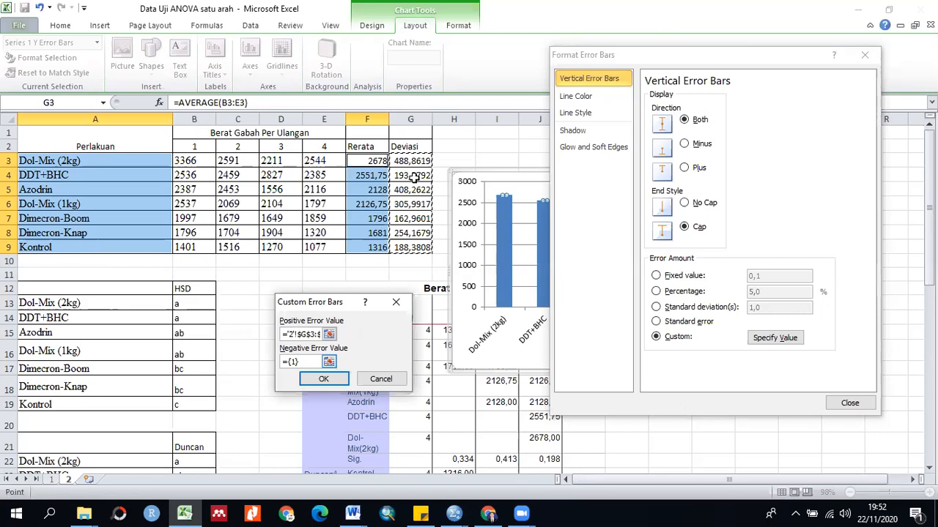
Specify the Deviasi values in G3:G9 as the custom negative error value and close the error bar formatting.
left_click(328, 362)
left_click_drag(415, 160, 416, 203)
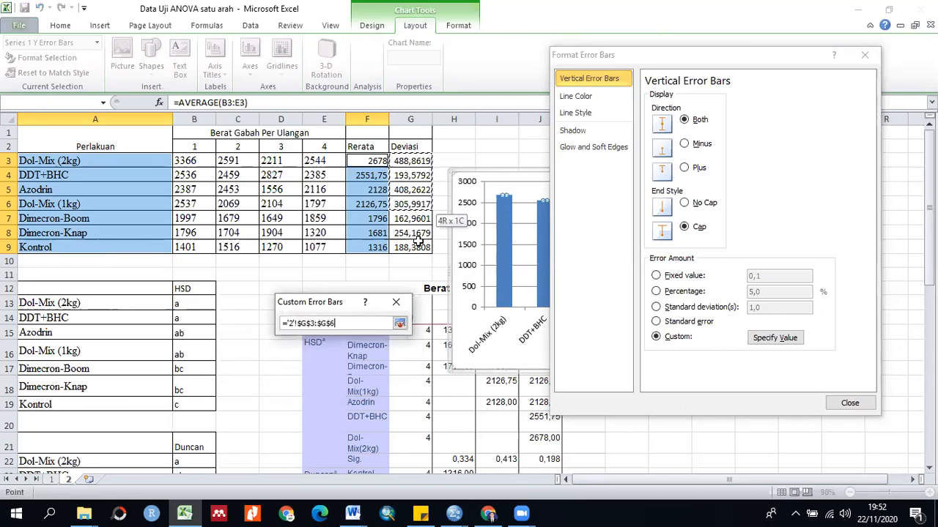
left_click_drag(408, 329, 401, 334)
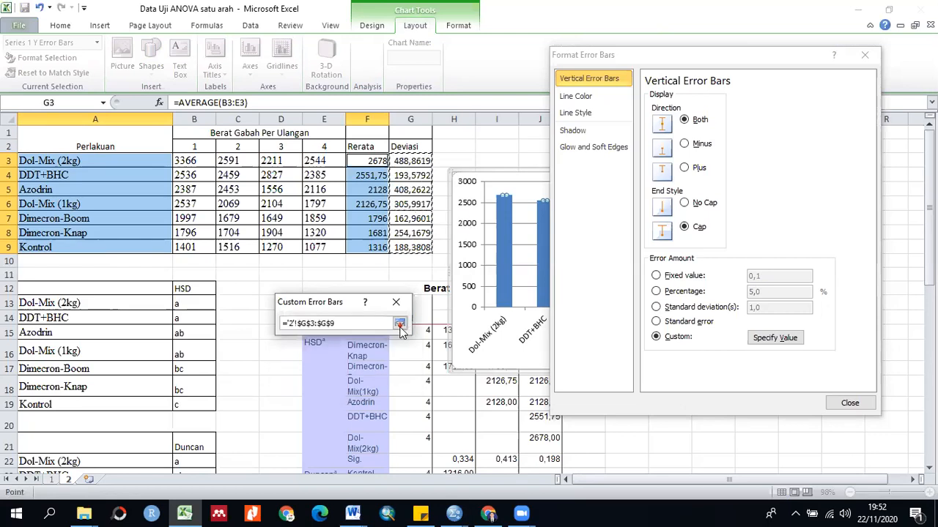
left_click(400, 325)
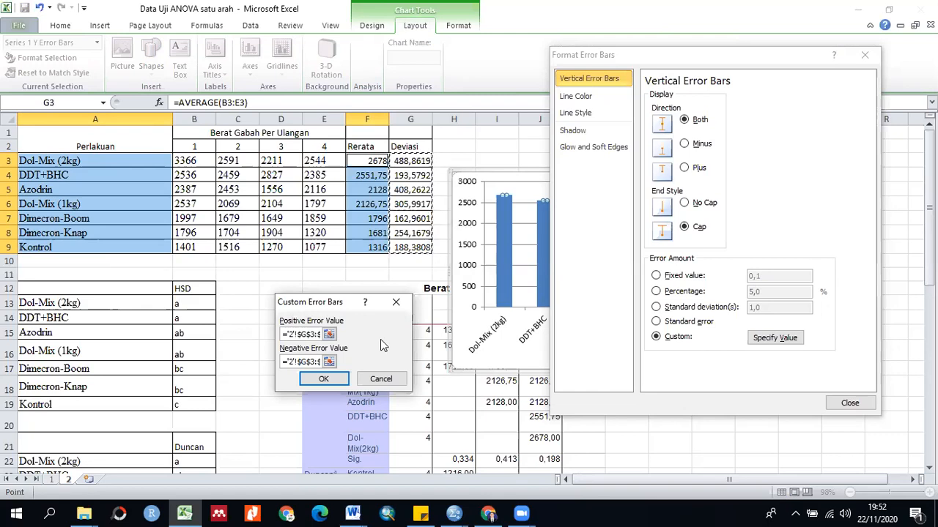
left_click(324, 379)
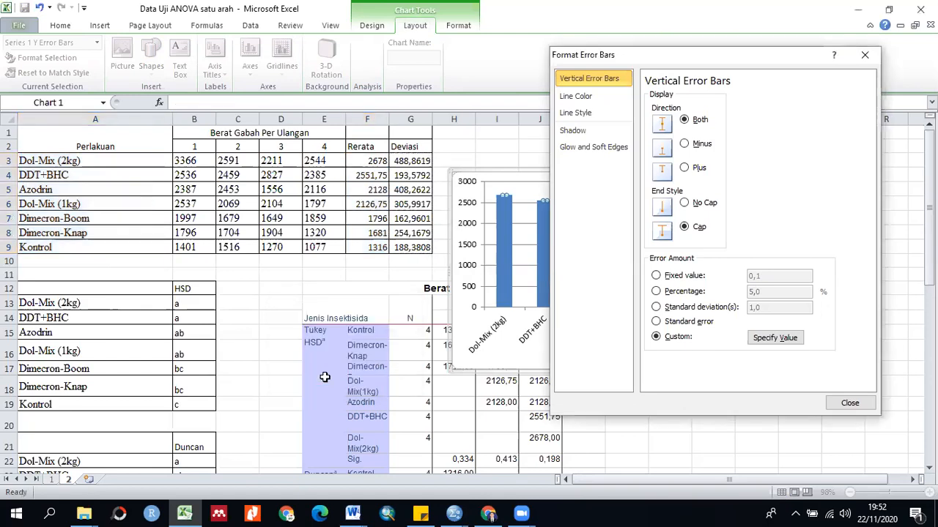
left_click(850, 404)
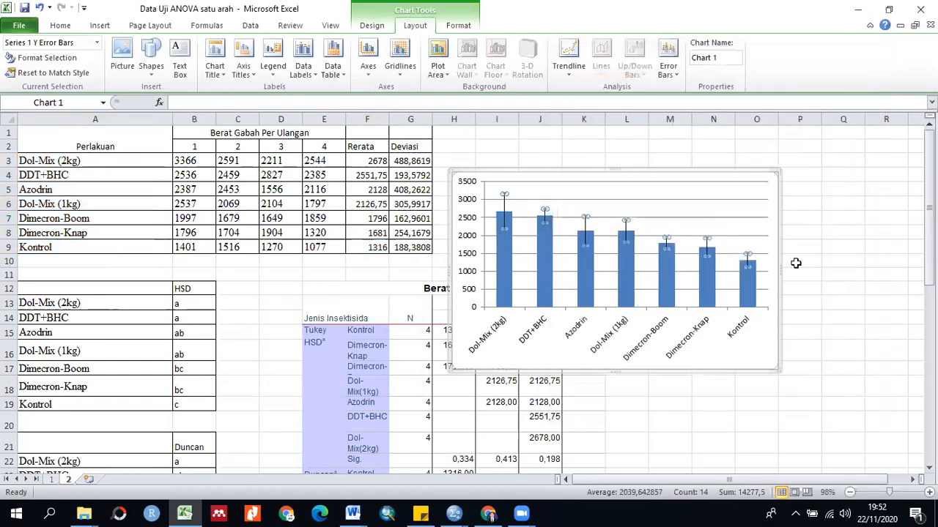
left_click(755, 366)
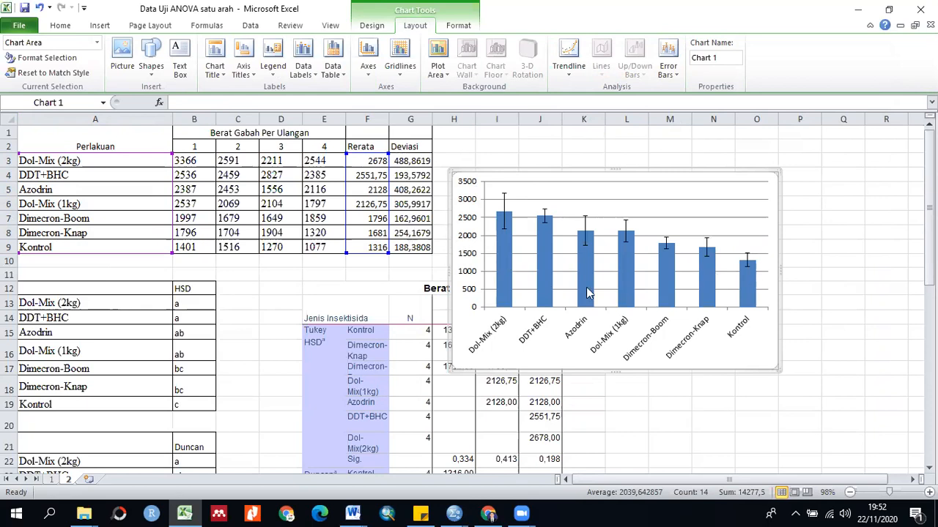
left_click(504, 269)
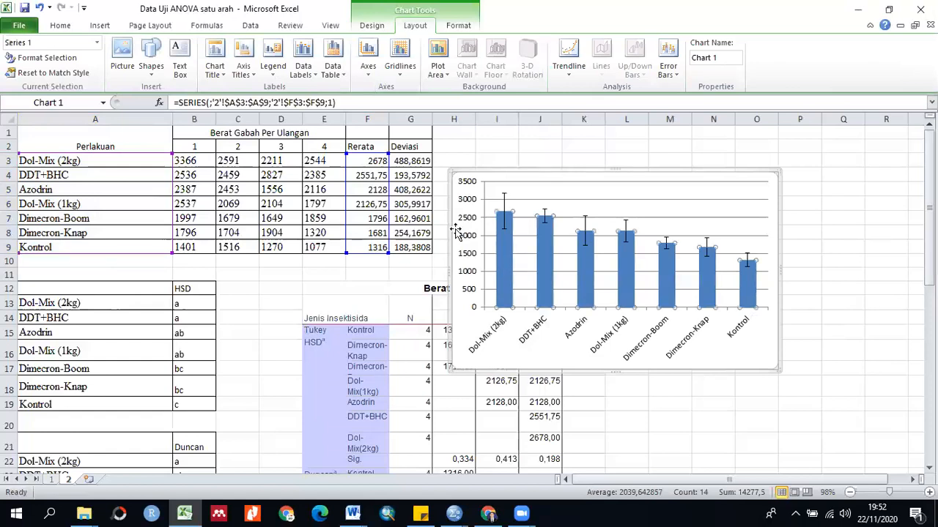
left_click(503, 204)
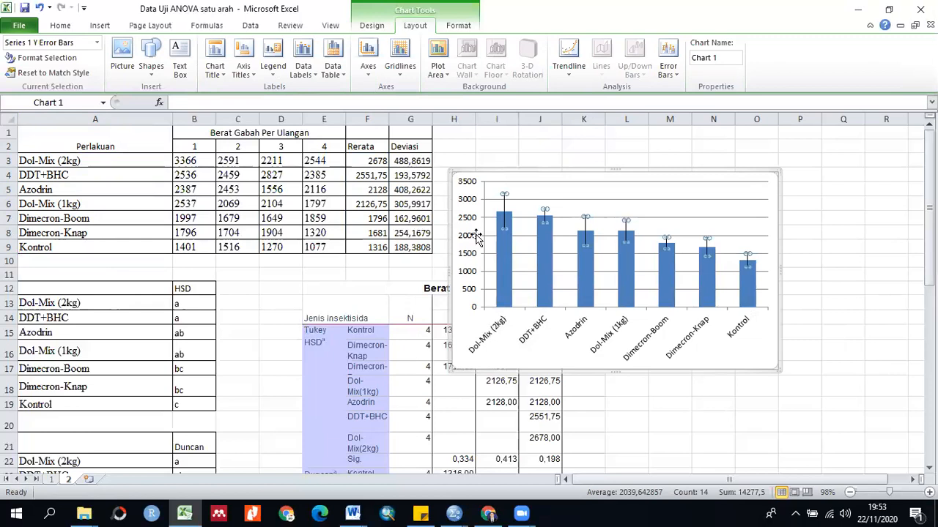
left_click(758, 354)
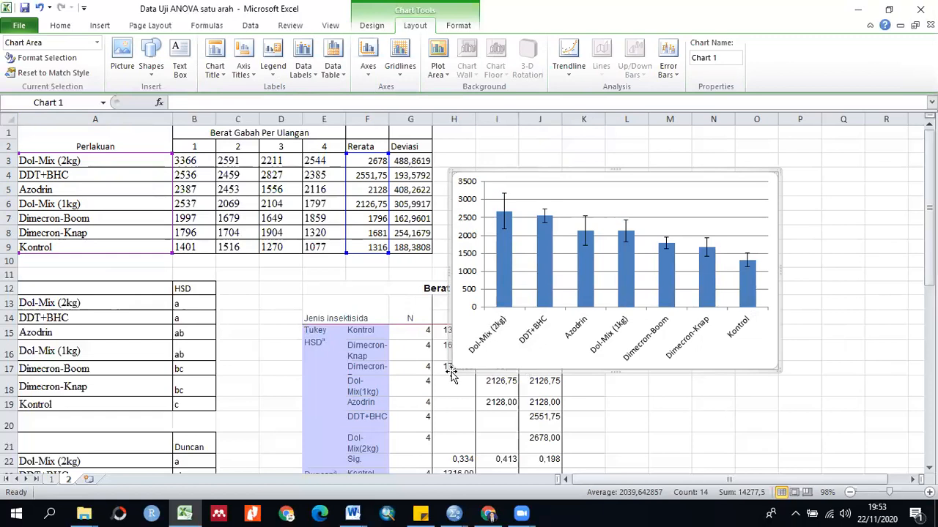
Enlarge the chart toward column G and down to about row 18, and apply the dark grey chart style.
left_click_drag(450, 369, 407, 394)
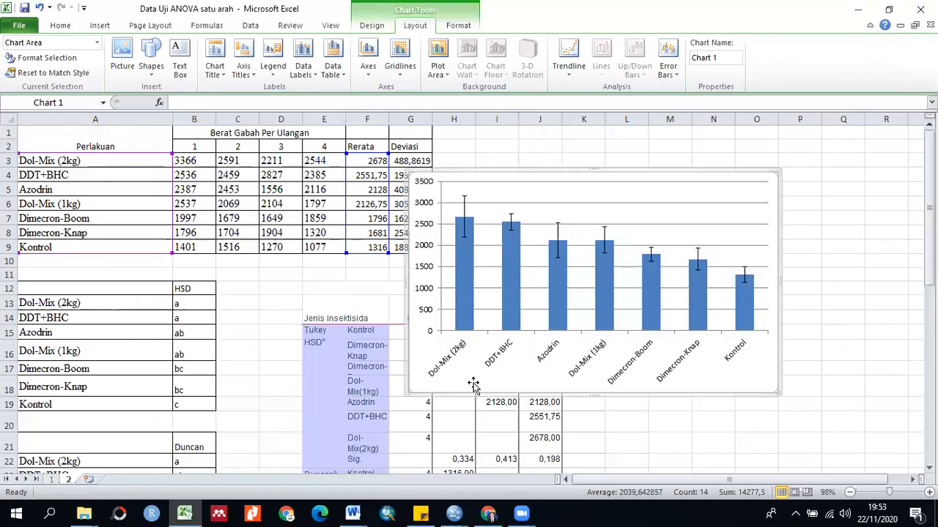
double_click(763, 373)
left_click(864, 55)
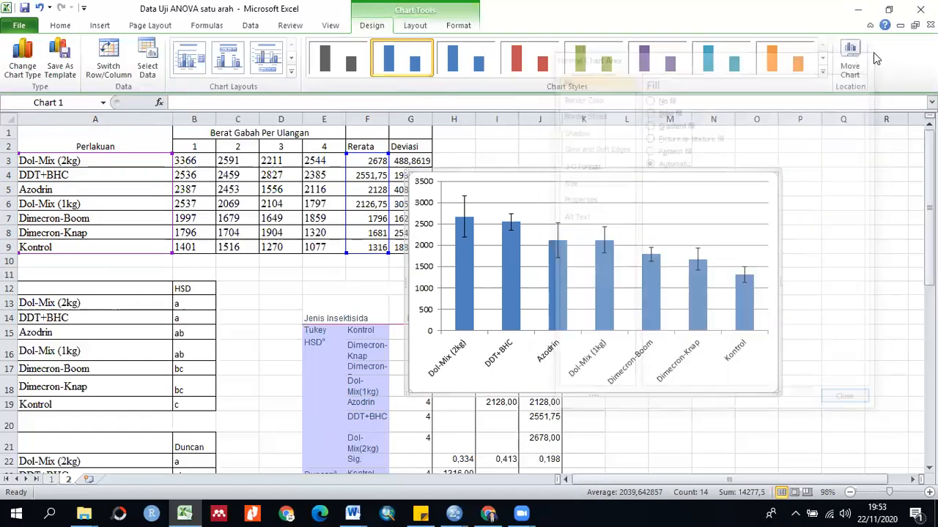
left_click(823, 70)
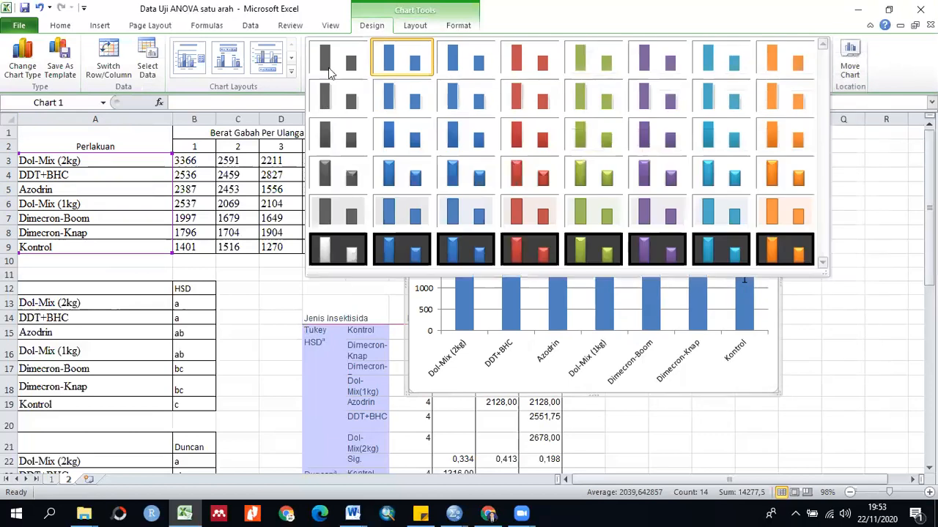
left_click(328, 67)
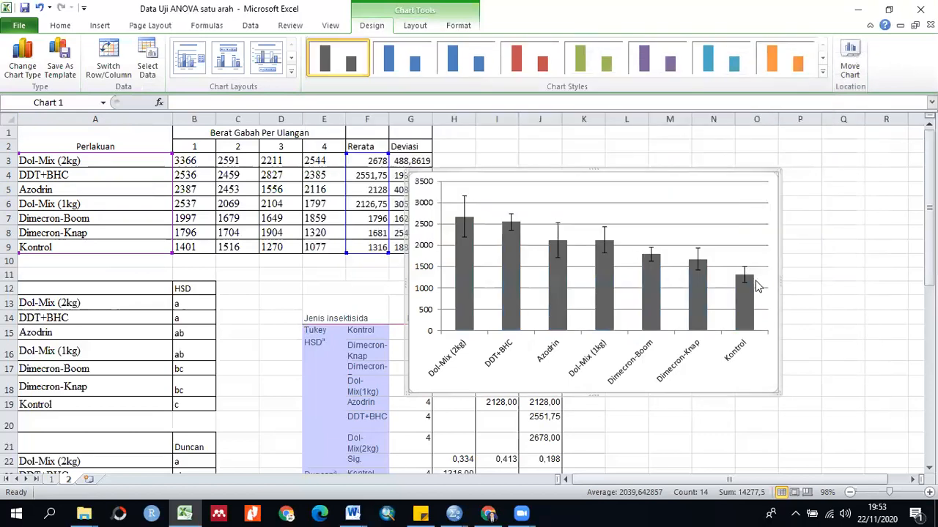
Compare the chart with the Dengan Grafik example in the Word document Contoh penyajian ANOVA, and return to the Excel workbook.
left_click(352, 512)
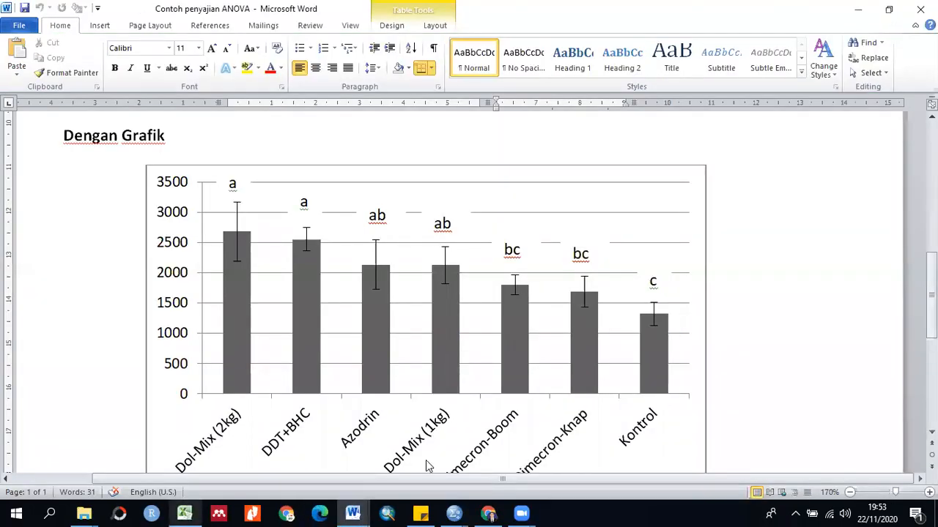
left_click(194, 510)
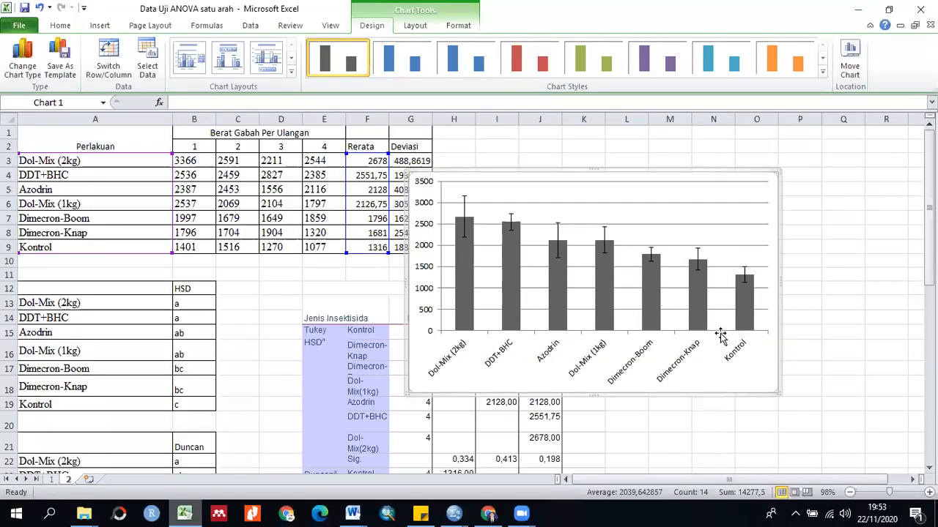
key("ctrl+1")
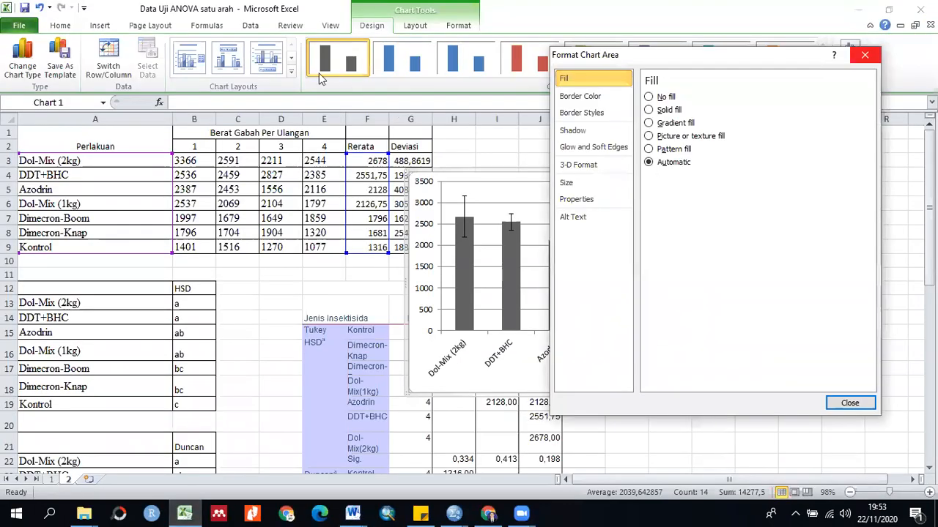
key("Escape")
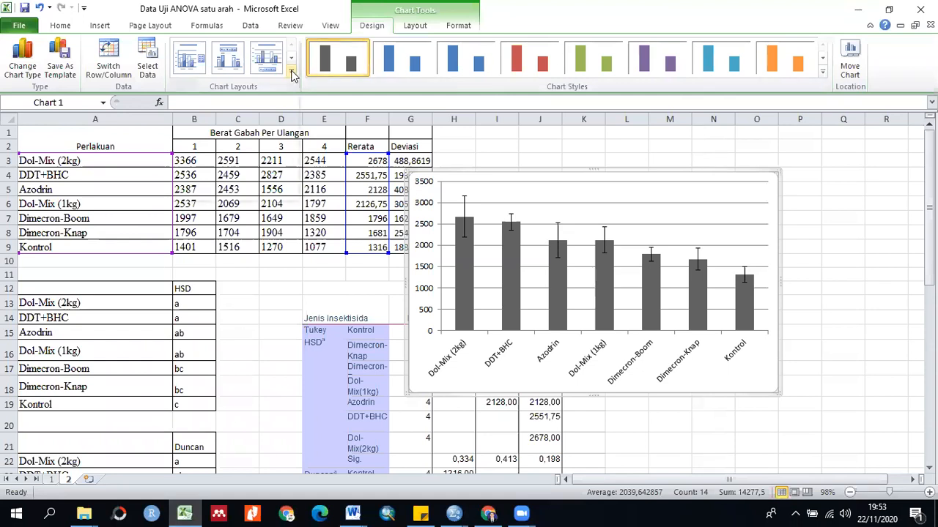
Try several chart layouts on the treatment column chart, including Layouts 8, 1, 2, 5 and 3.
left_click(291, 74)
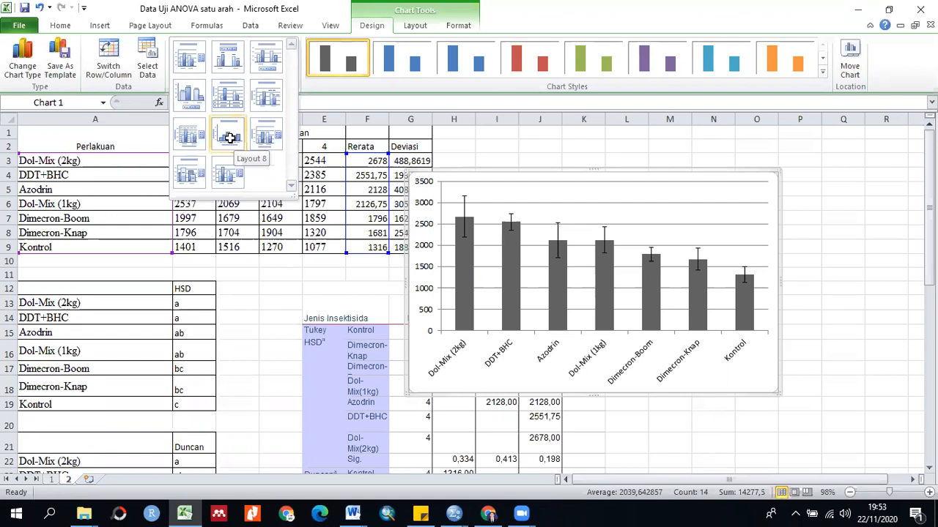
left_click(229, 138)
left_click(291, 73)
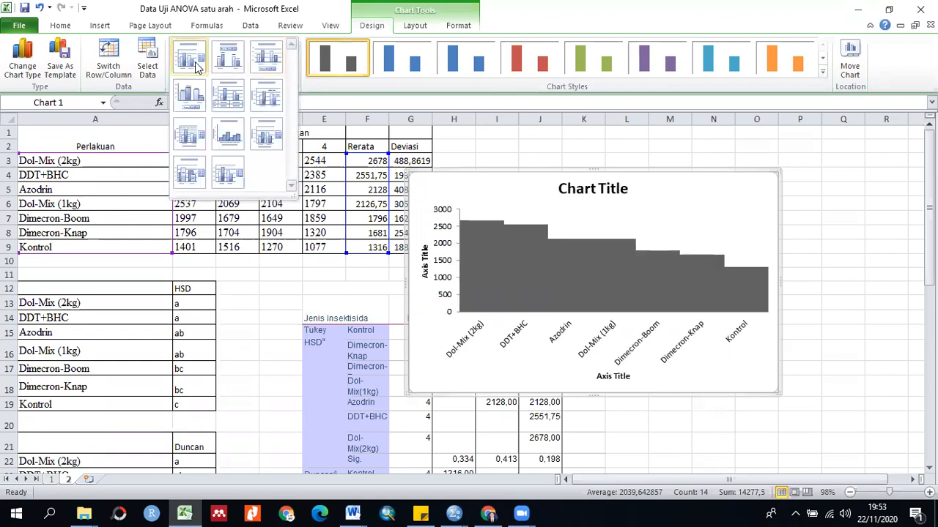
left_click(196, 67)
left_click(244, 64)
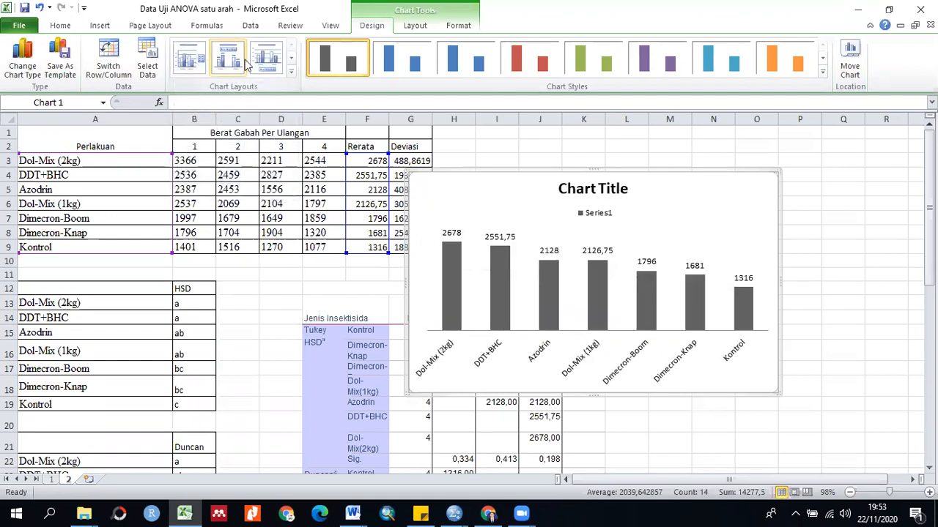
left_click(269, 64)
left_click(190, 58)
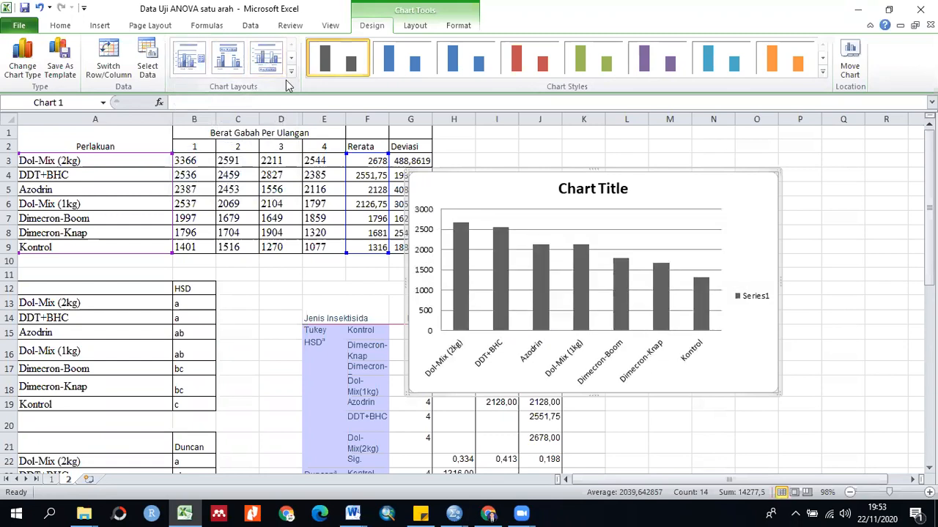
left_click(292, 71)
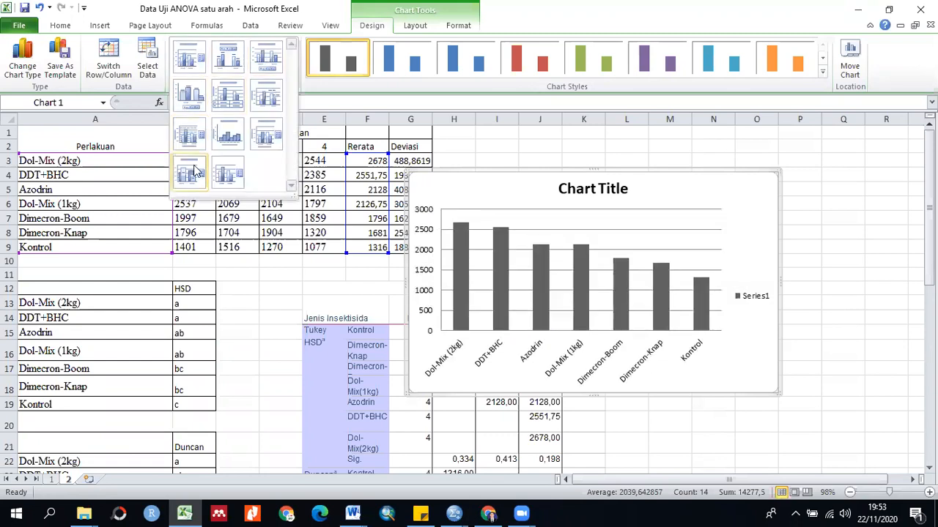
left_click(217, 104)
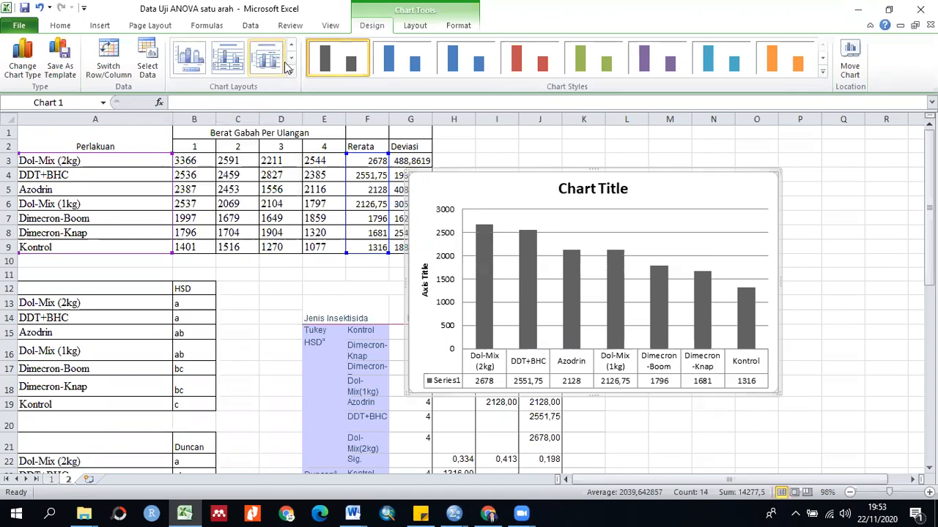
left_click(292, 73)
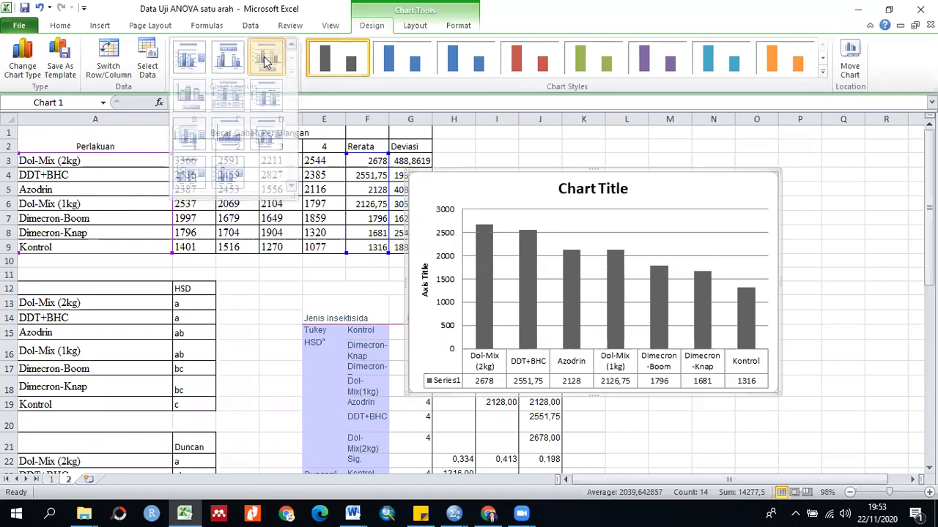
left_click(267, 58)
left_click(806, 248)
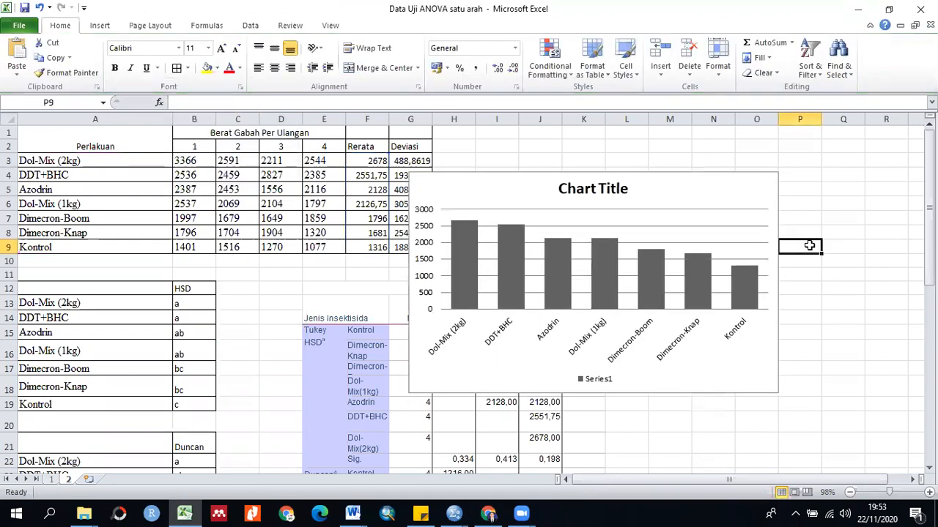
Undo all the chart layout changes to restore the grey columns with custom error bars.
key("ctrl+z")
key("ctrl+z")
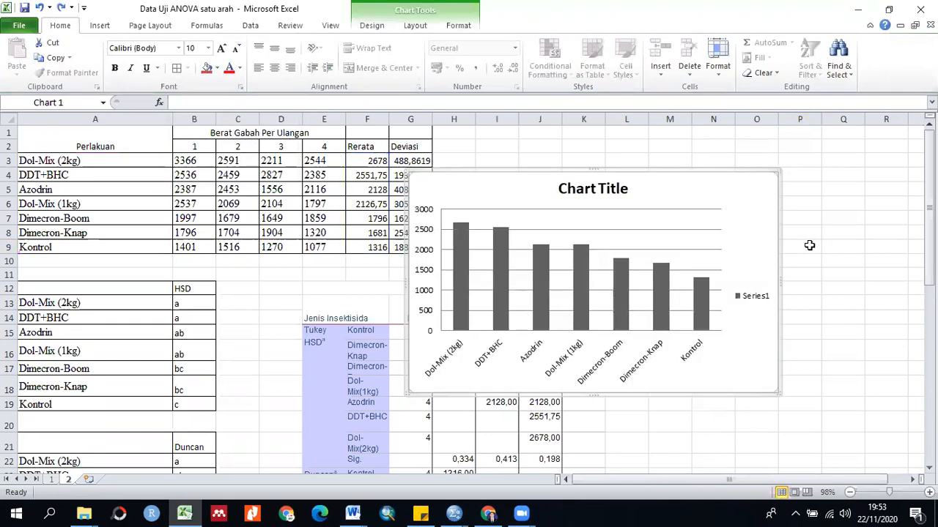
key("ctrl+z")
key("ctrl+z")
key("ctrl+z")
key("ctrl+z")
key("ctrl+z")
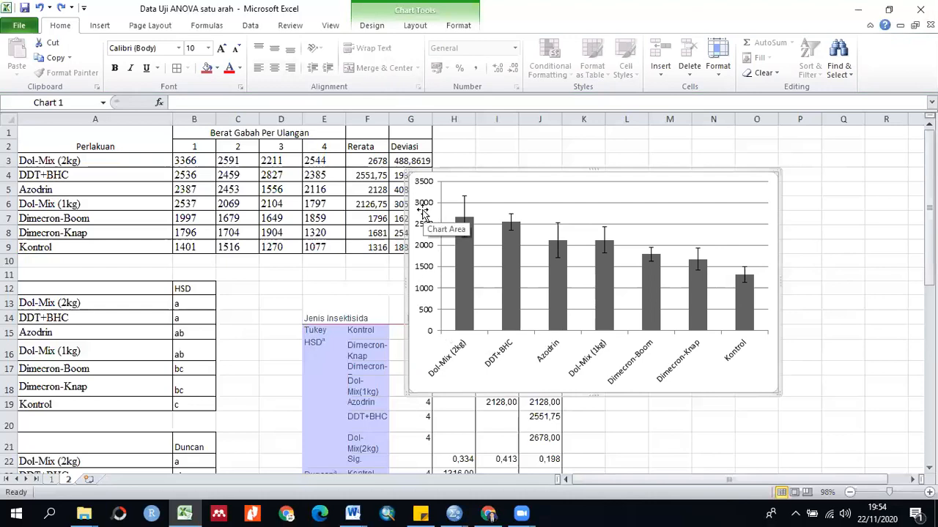
right_click(752, 385)
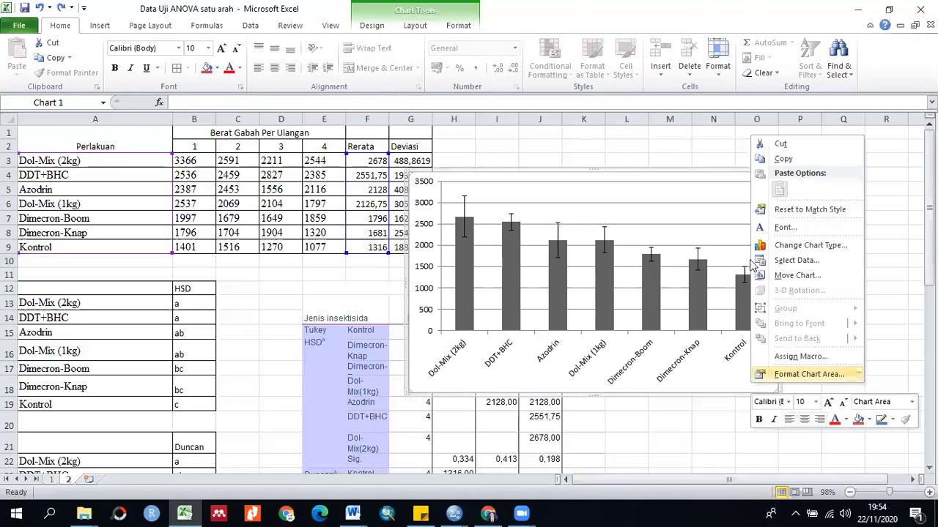
left_click(365, 510)
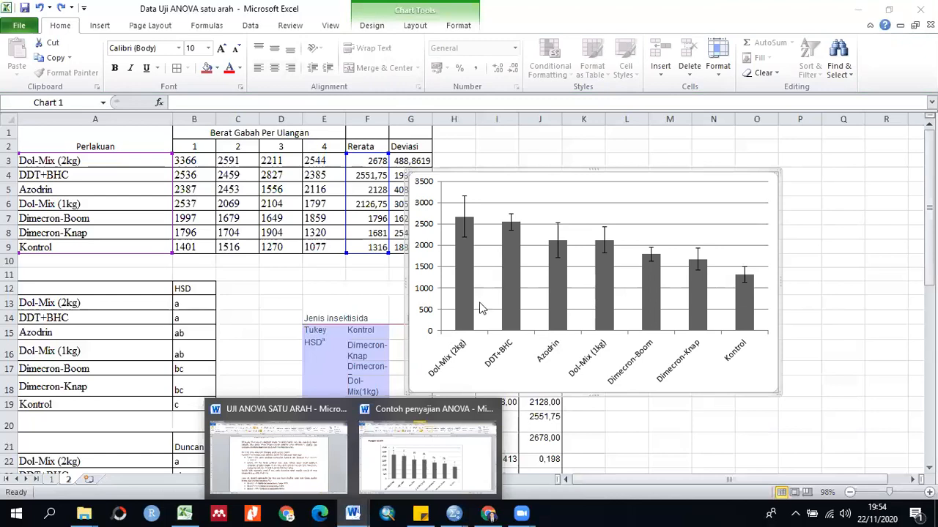
left_click(424, 187)
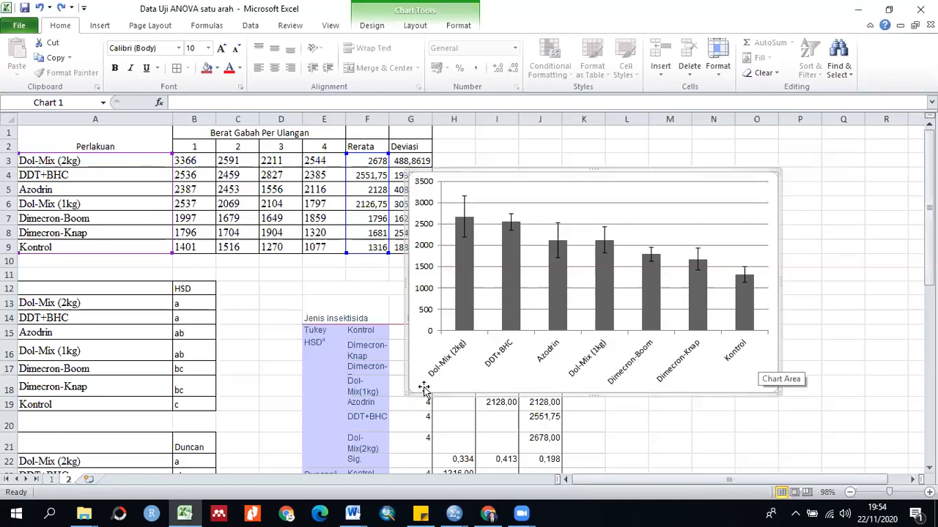
Switch to the Word document Contoh penyajian ANOVA and shift the letter a above Dol-Mix (2kg) slightly right over its bar.
left_click(359, 512)
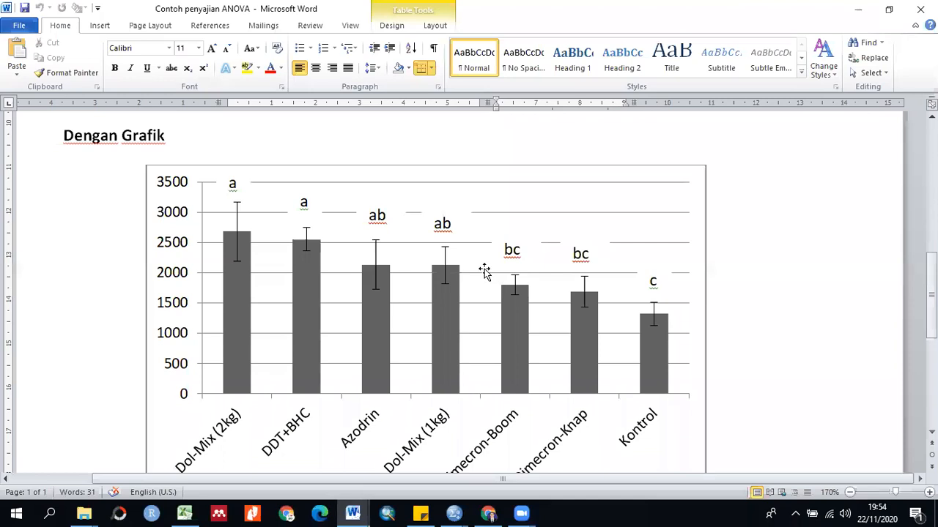
left_click(241, 190)
left_click(243, 199)
left_click_drag(240, 198, 244, 199)
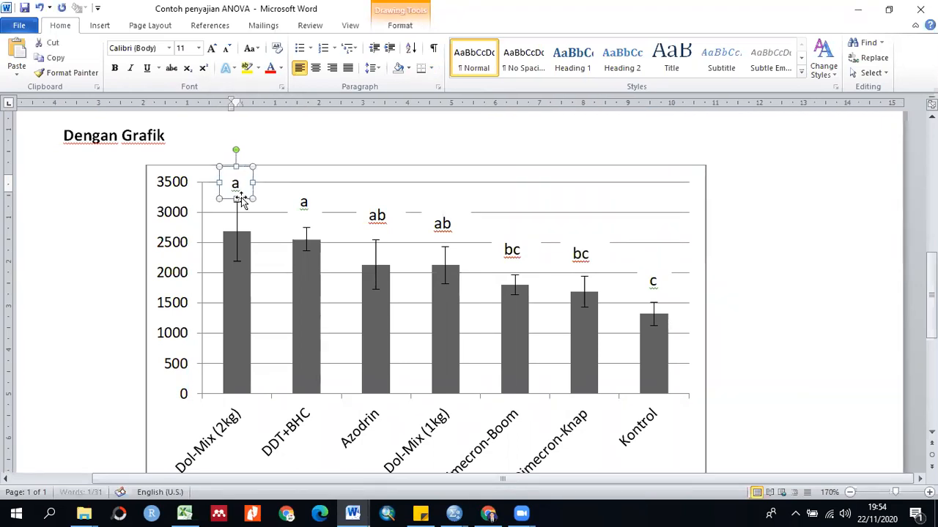
Nudge the letter a above the DDT+BHC bar slightly right and down, closer to its error bar.
left_click(305, 214)
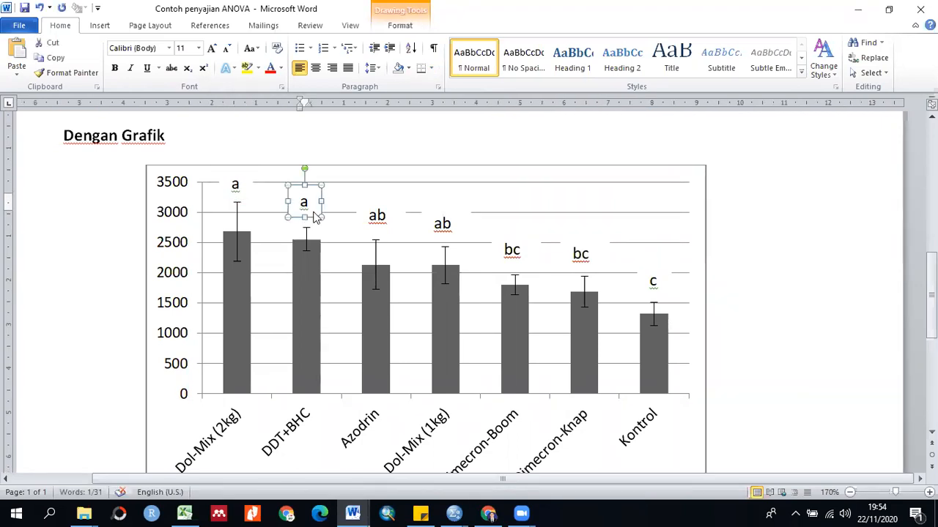
key("ctrl+Right")
key("ctrl+Down")
key("ctrl+Down")
key("ctrl+Down")
key("ctrl+Down")
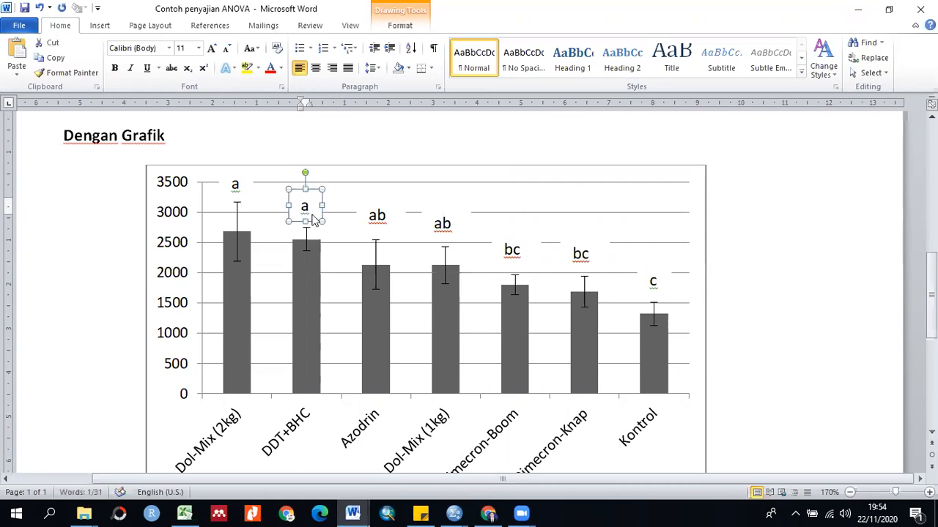
Nudge the ab label above the Azodrin bar slightly left and down so it sits centred just over the error bar.
left_click(386, 230)
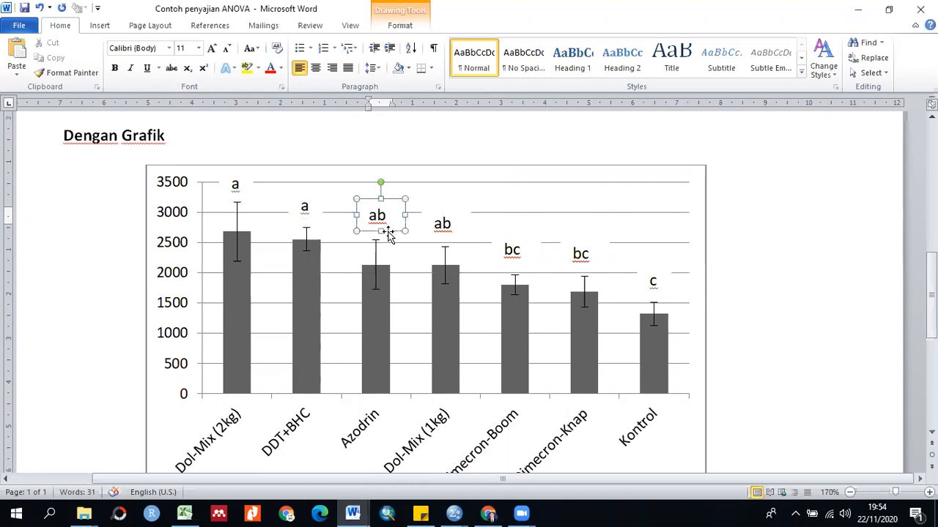
key("ctrl+Down")
key("ctrl+Down")
key("ctrl+Left")
key("ctrl+Left")
key("ctrl+Left")
key("ctrl+Left")
key("ctrl+Down")
key("ctrl+Down")
key("ctrl+Down")
key("ctrl+Down")
key("ctrl+Down")
key("ctrl+Down")
key("ctrl+Right")
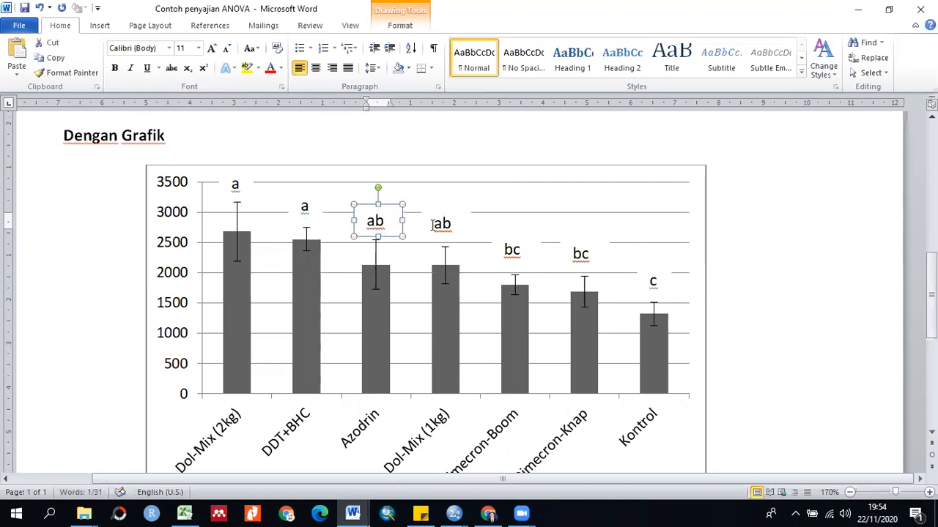
Nudge the ab label above the Dol-Mix (1kg) bar slightly down and right, just over its error bar.
left_click(435, 224)
key("ctrl+Down")
key("ctrl+Down")
key("ctrl+Down")
key("ctrl+Right")
key("ctrl+Right")
key("ctrl+Down")
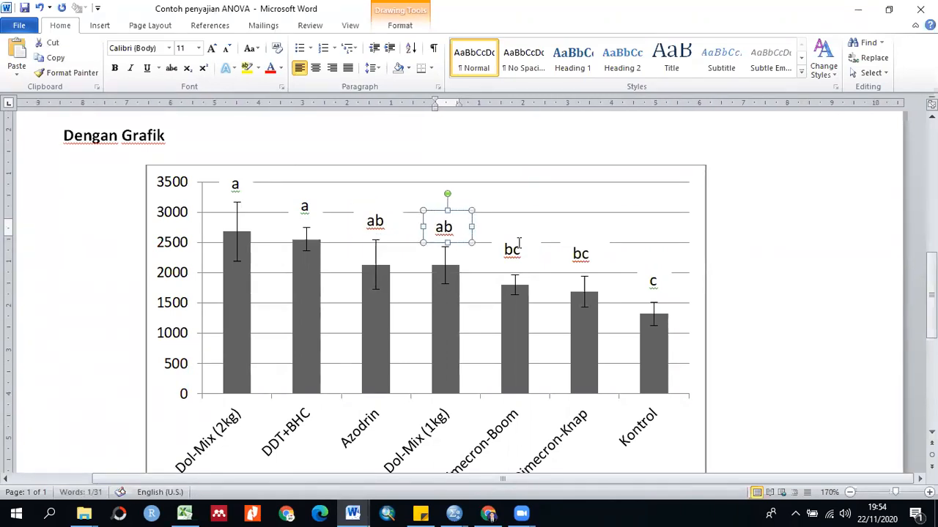
Nudge the bc label above the Dimecron-Boom bar slightly right and down toward its error bar.
left_click(518, 243)
left_click(526, 266)
key("ctrl+Right")
key("ctrl+Down")
key("ctrl+Down")
key("ctrl+Right")
key("ctrl+Down")
key("ctrl+Down")
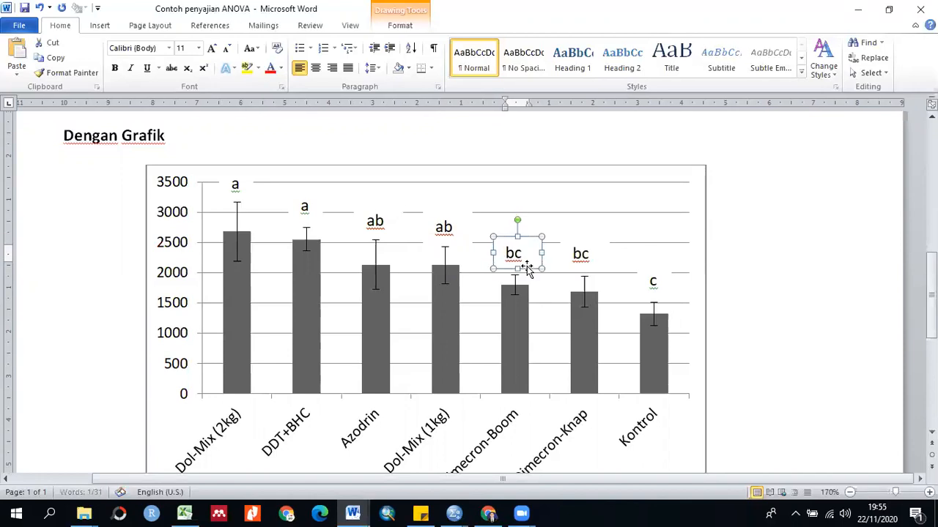
Nudge the bc label above the Dimecron-Knap bar slightly right and down to centre it over the bar.
left_click(597, 271)
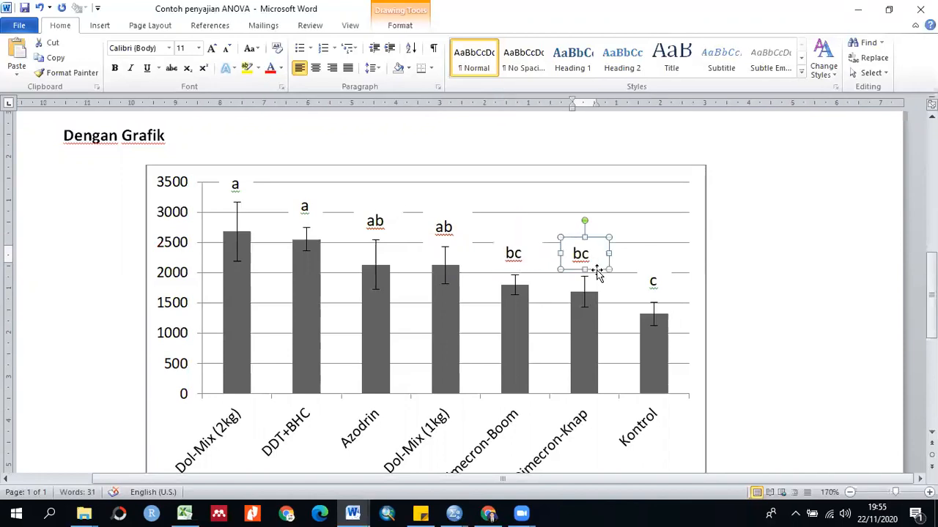
key("ctrl+Right")
key("ctrl+Right")
key("ctrl+Right")
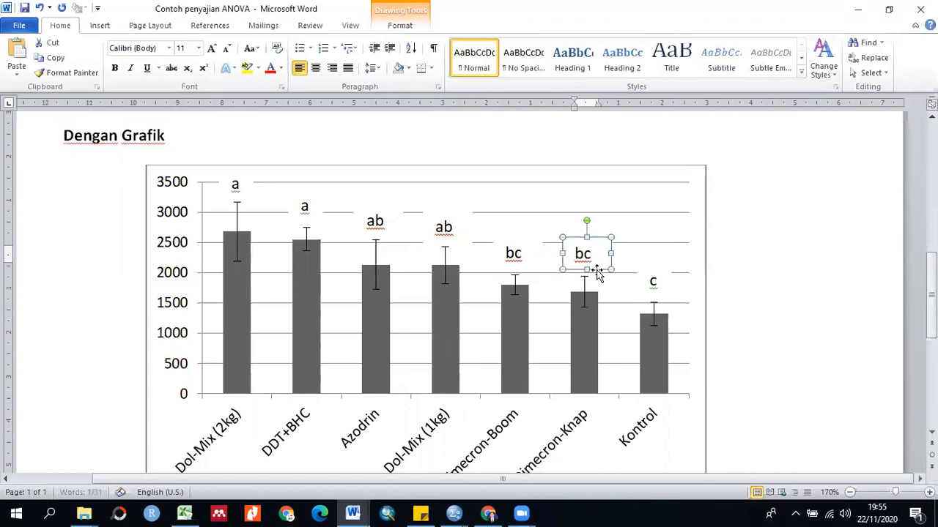
key("ctrl+Right")
key("ctrl+Down")
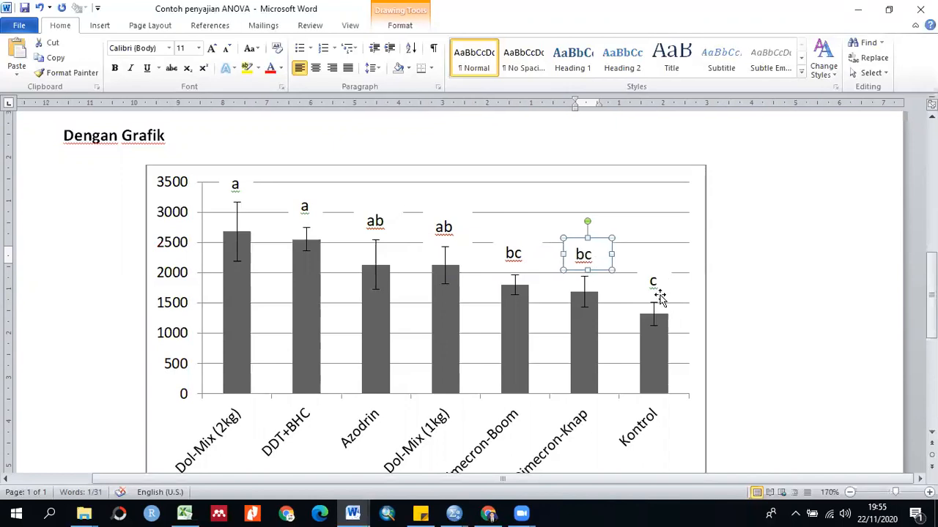
Compare the letters in the Dengan tabel table and the chart with the HSD letters in the Excel workbook.
left_click(659, 297)
scroll(430, 232, "up", 5)
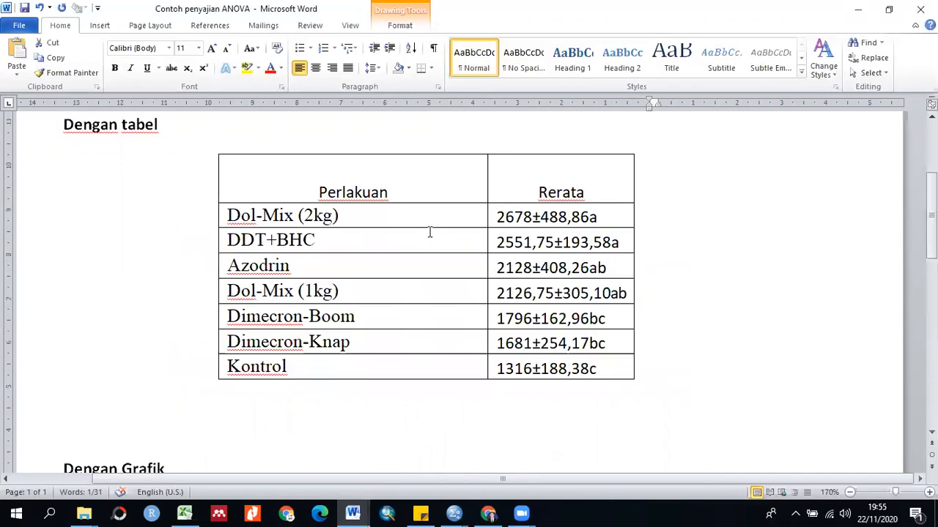
scroll(425, 206, "up", 1)
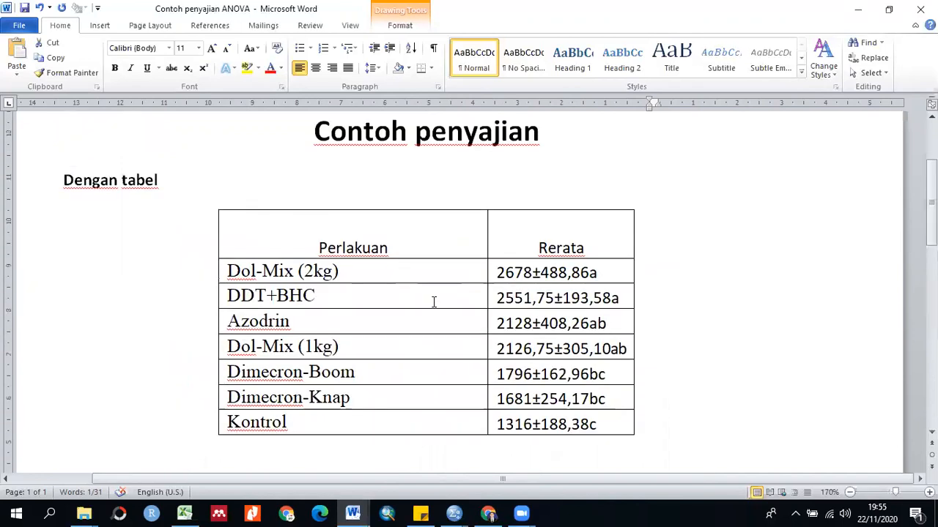
scroll(454, 418, "down", 5)
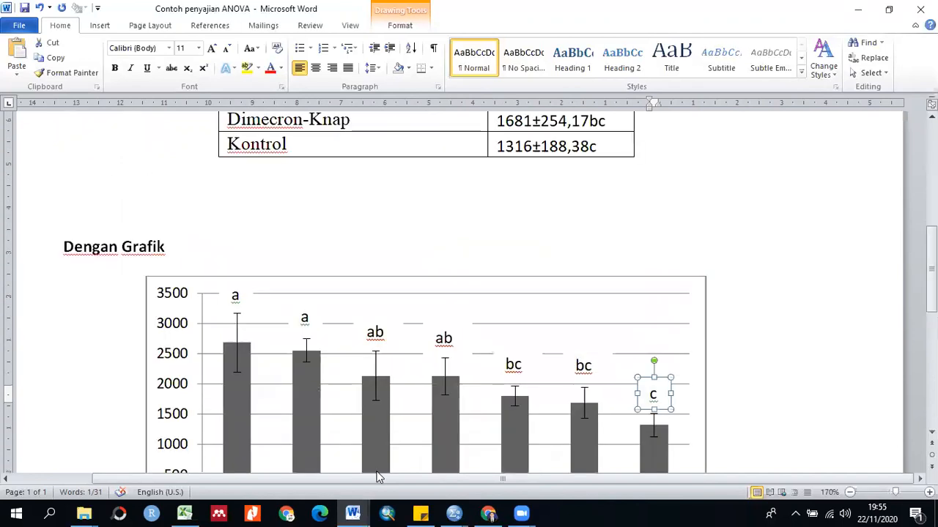
left_click(185, 513)
left_click_drag(70, 287, 194, 398)
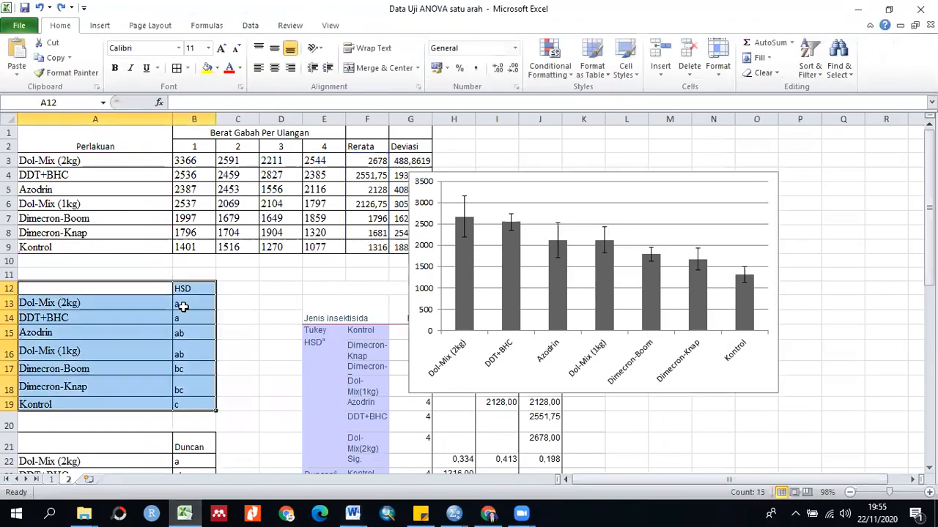
left_click(182, 307)
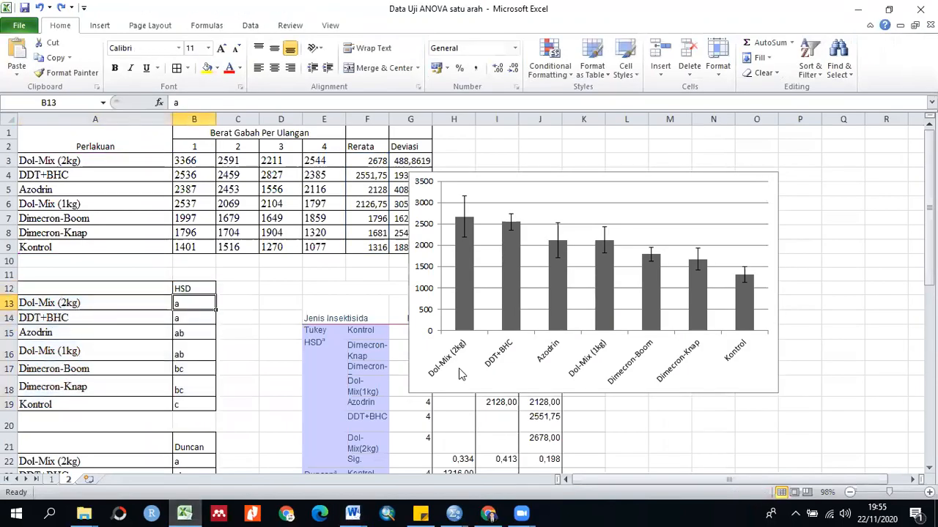
left_click(193, 318)
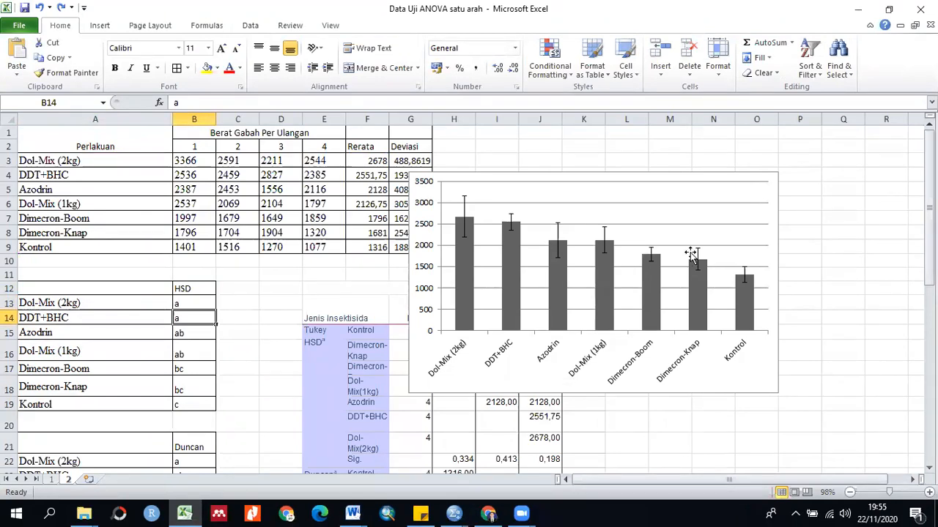
Return to the Word document and review the lettered Dengan Grafik chart alongside the Dengan tabel table at 150% zoom.
left_click(406, 454)
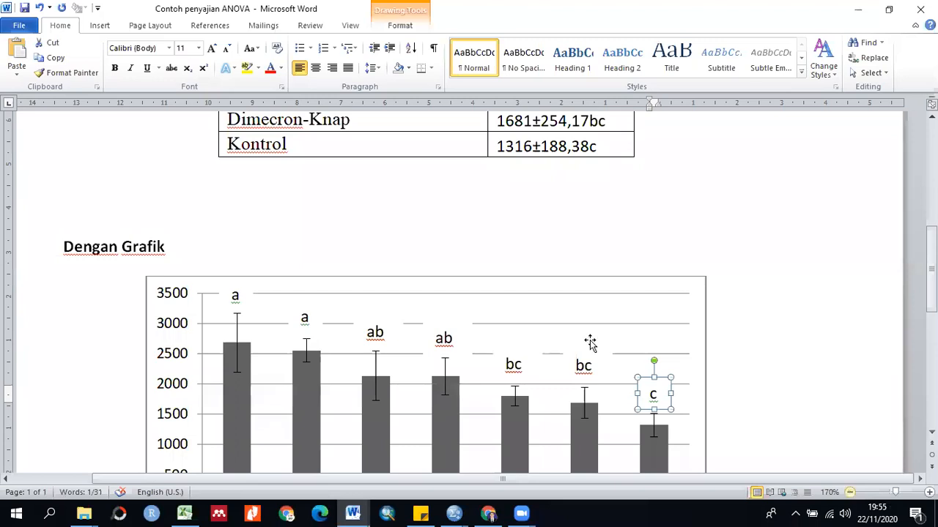
scroll(590, 342, "down", 2)
scroll(748, 297, "down", 3)
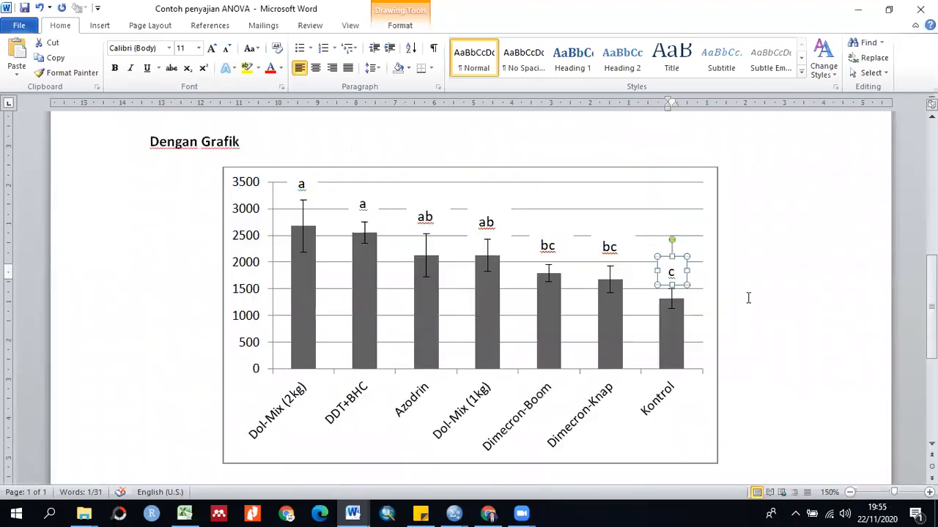
left_click(748, 297)
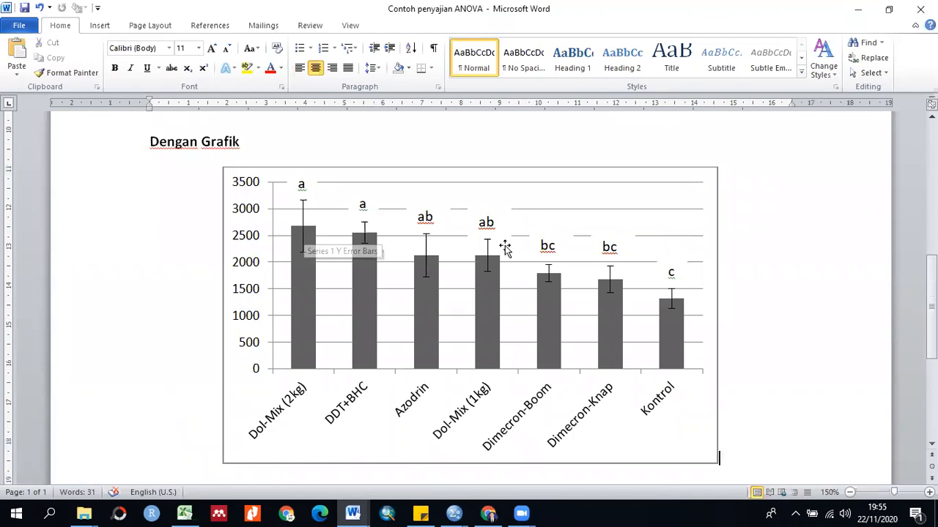
scroll(505, 252, "down", 1)
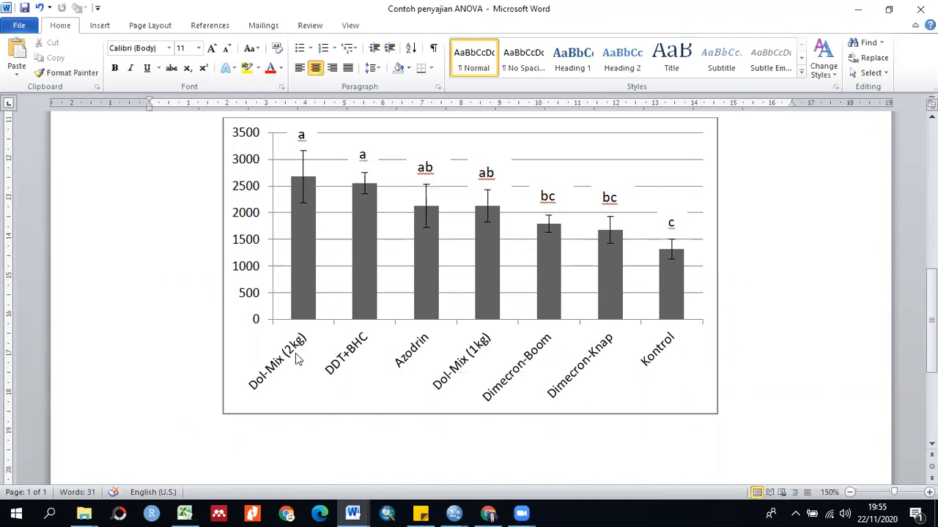
scroll(297, 359, "up", 1)
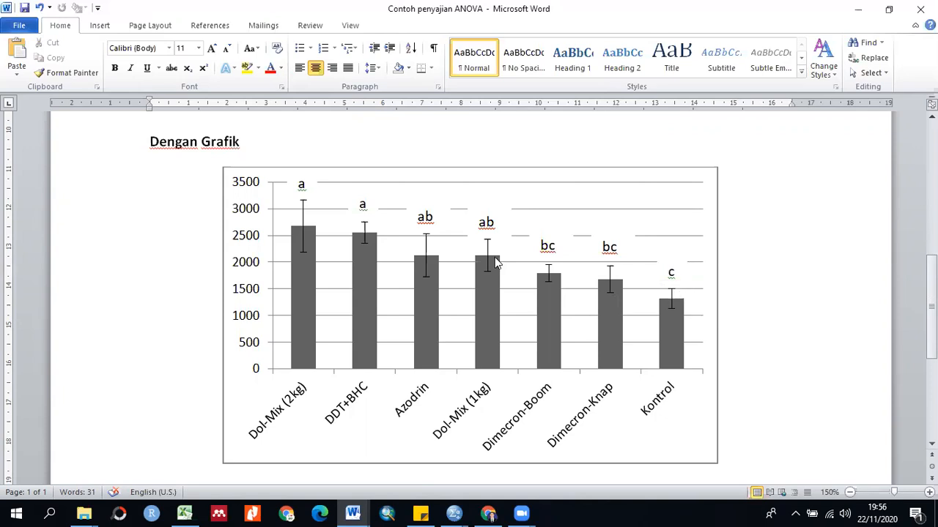
mouse_move(496, 264)
mouse_move(310, 290)
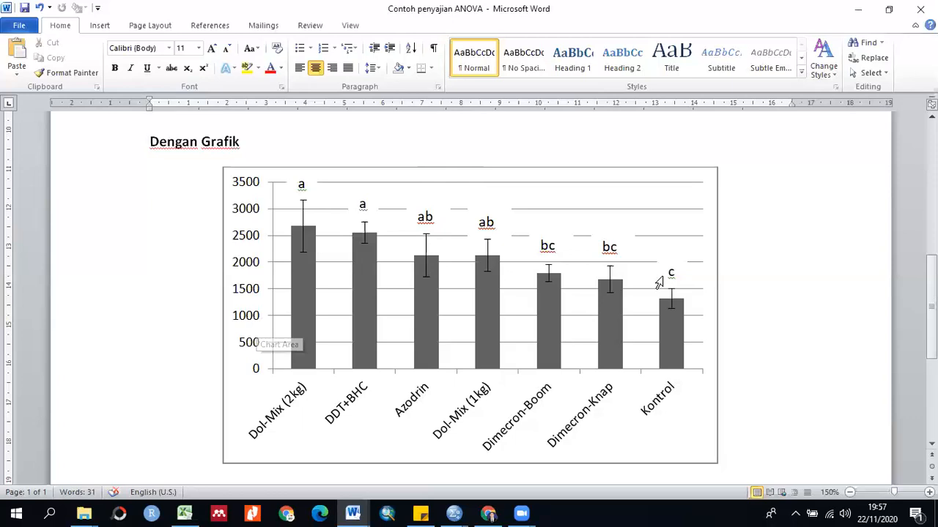
mouse_move(667, 304)
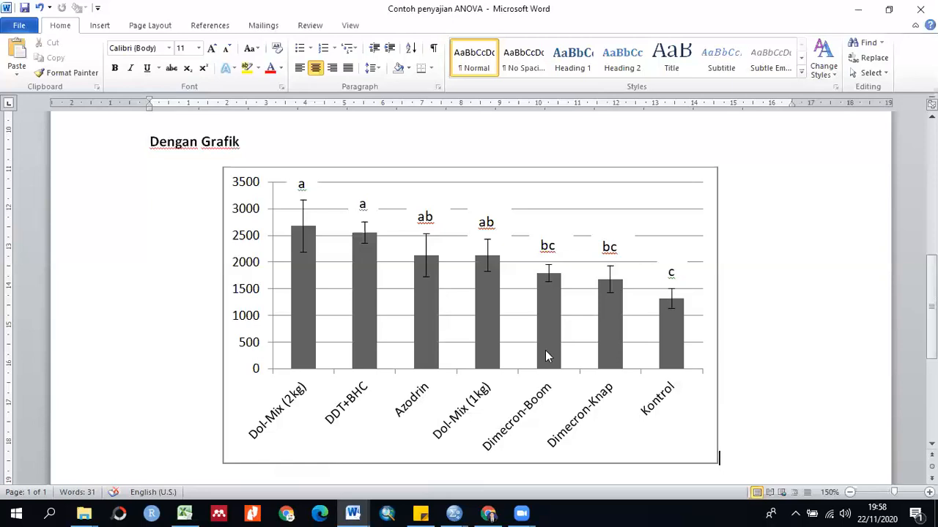
mouse_move(545, 350)
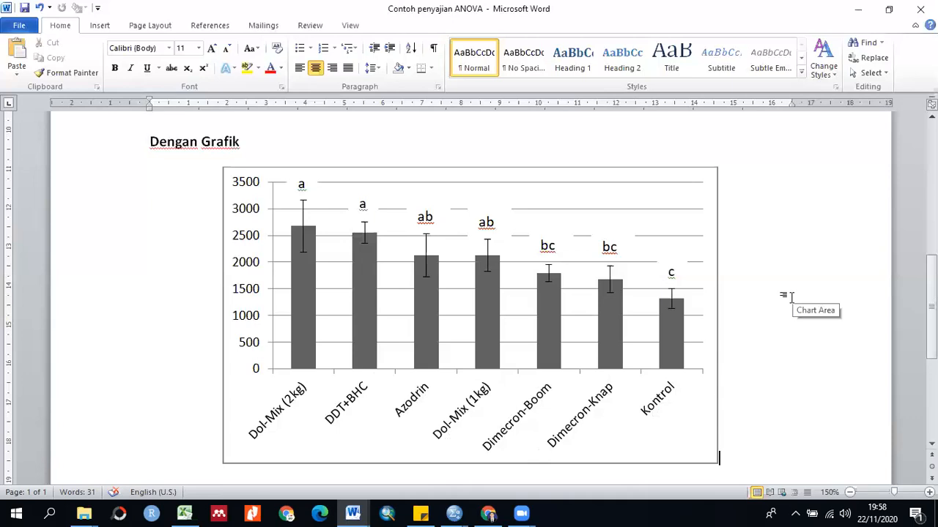
scroll(787, 296, "up", 5)
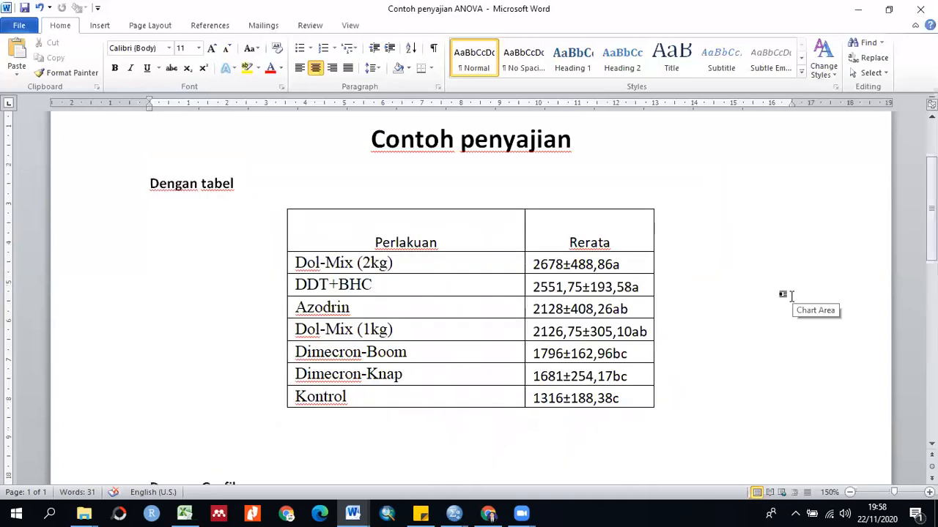
scroll(481, 256, "down", 4)
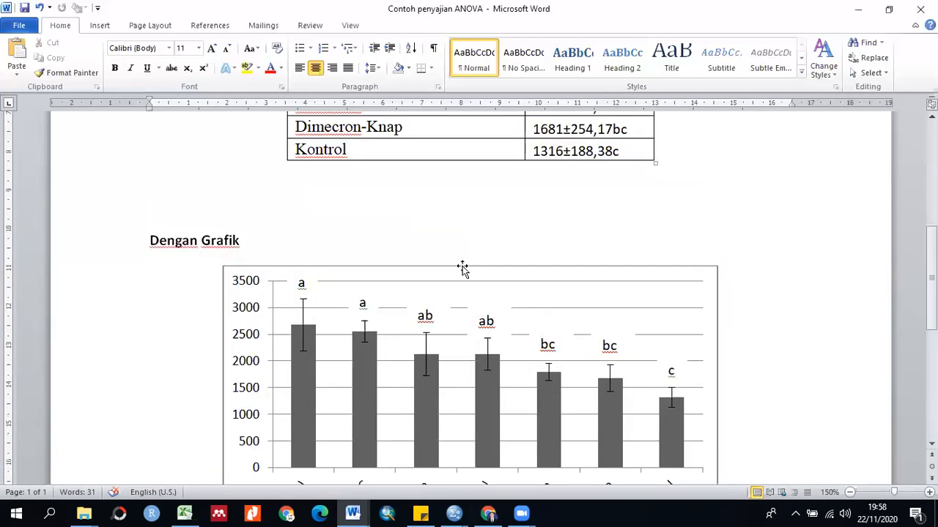
scroll(463, 269, "down", 2)
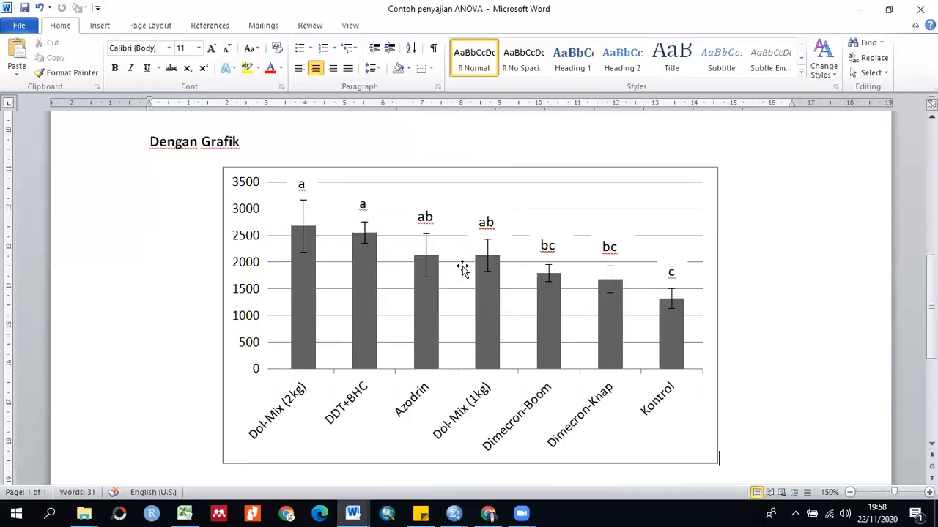